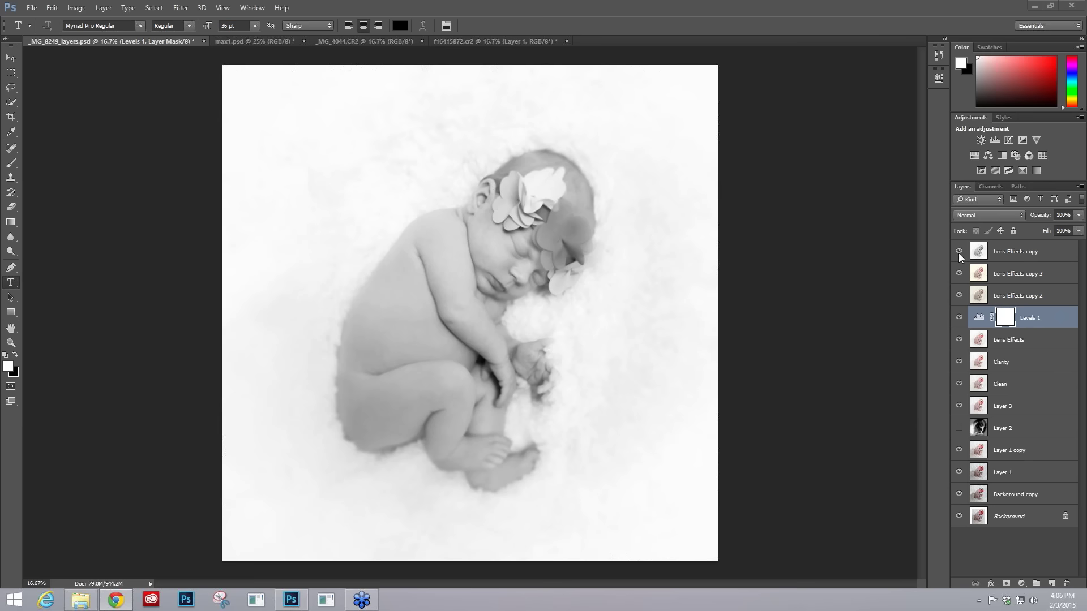
# Isolate the Background layer and compare the image with and without the Background copy layer.
pyautogui.keyDown('alt'); pyautogui.click(959, 516); pyautogui.keyUp('alt')
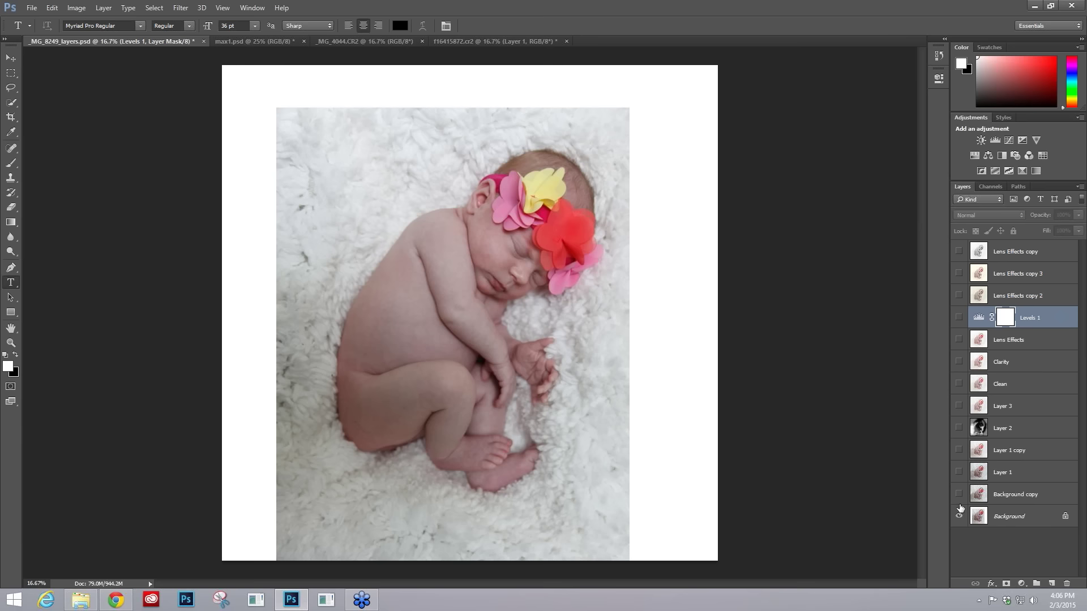
pyautogui.click(958, 494)
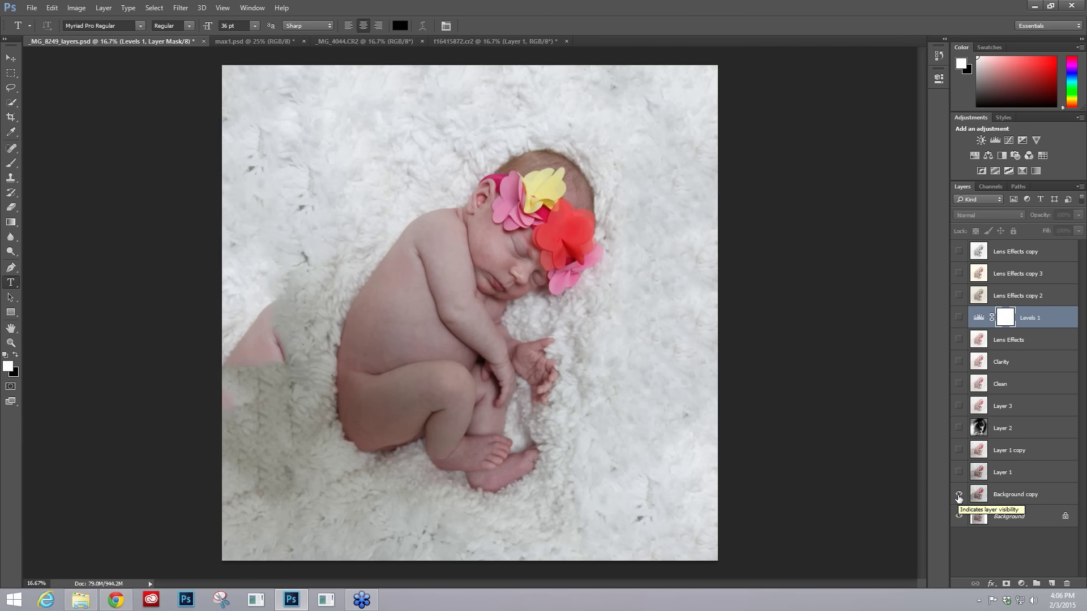
pyautogui.click(959, 494)
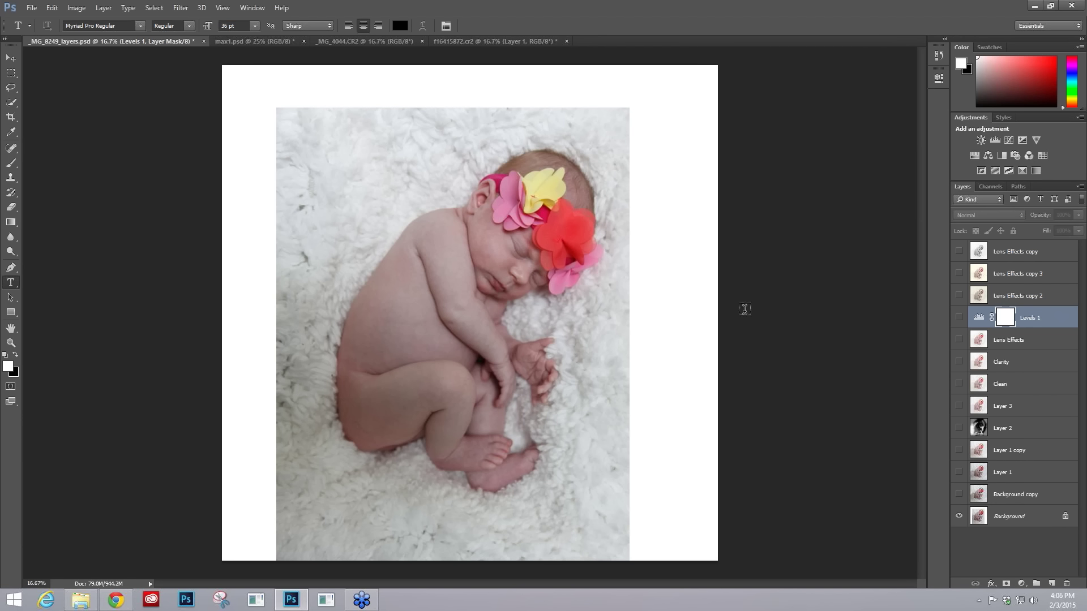
pyautogui.click(959, 494)
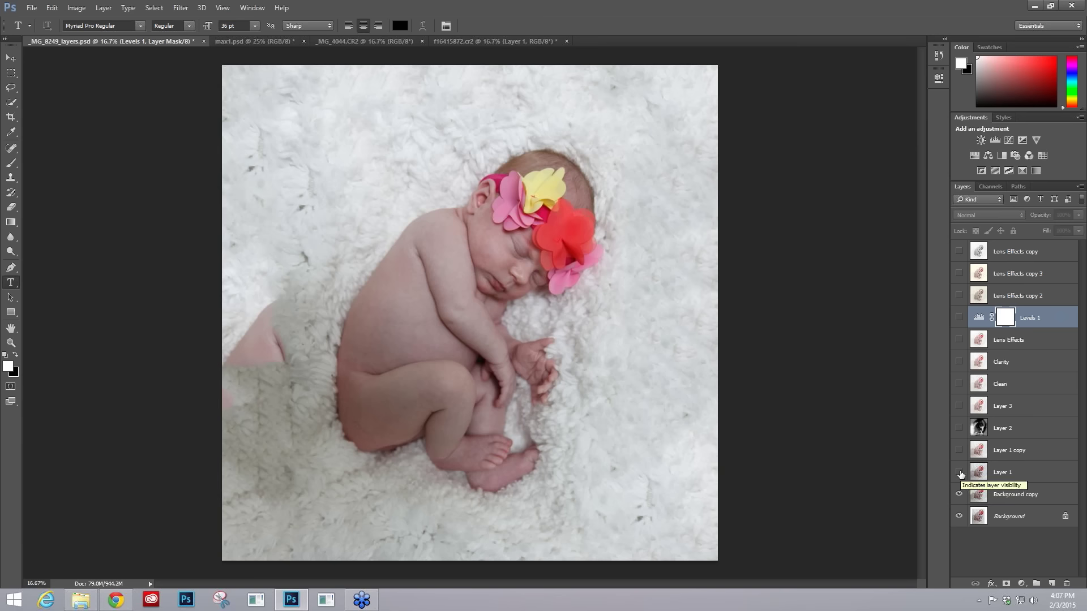
# Reveal Layer 1, Layer 1 copy, Layer 2, Layer 3, Clean and Clarity one by one to review each edit.
pyautogui.click(960, 473)
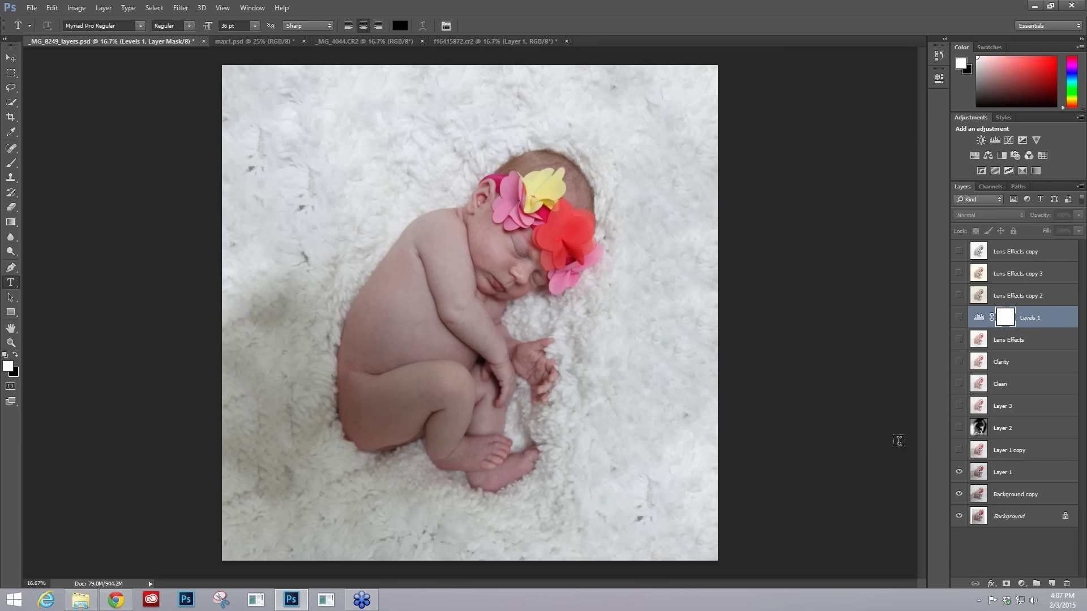
pyautogui.click(959, 451)
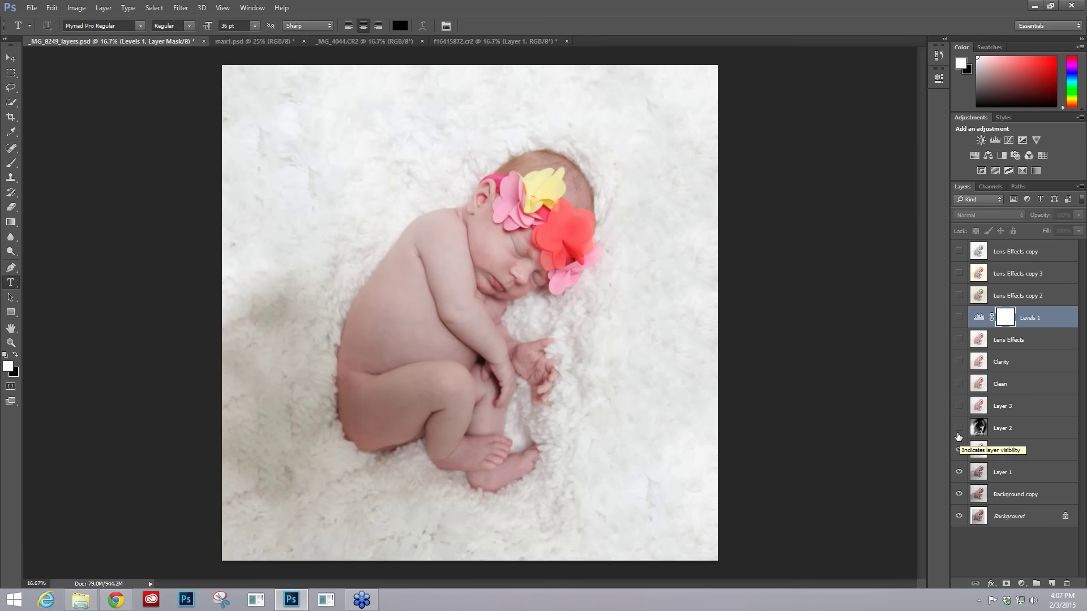
pyautogui.click(958, 429)
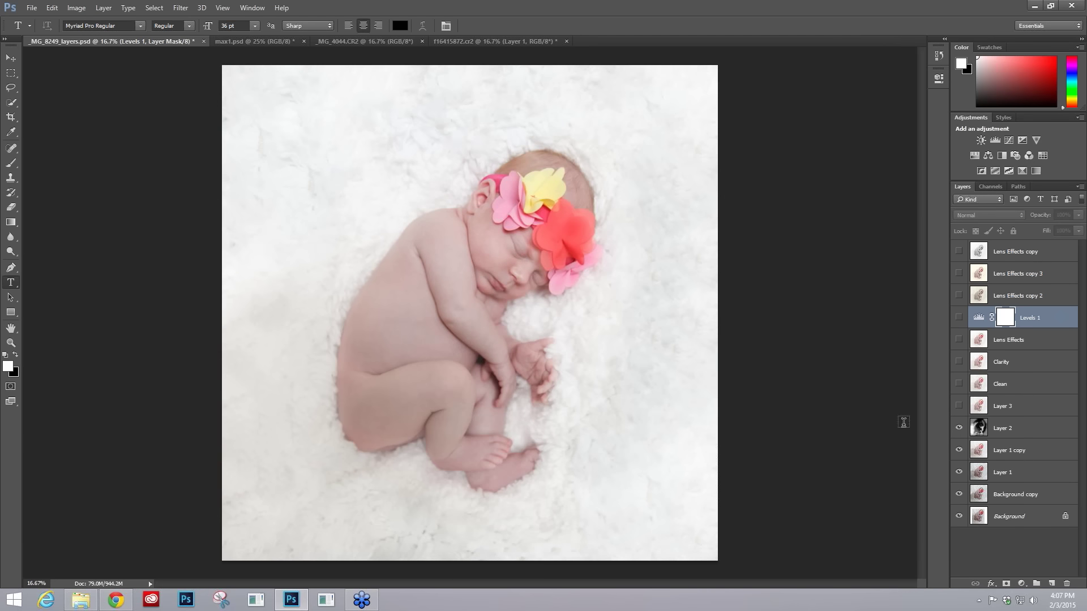
pyautogui.click(958, 406)
pyautogui.click(959, 384)
pyautogui.click(959, 363)
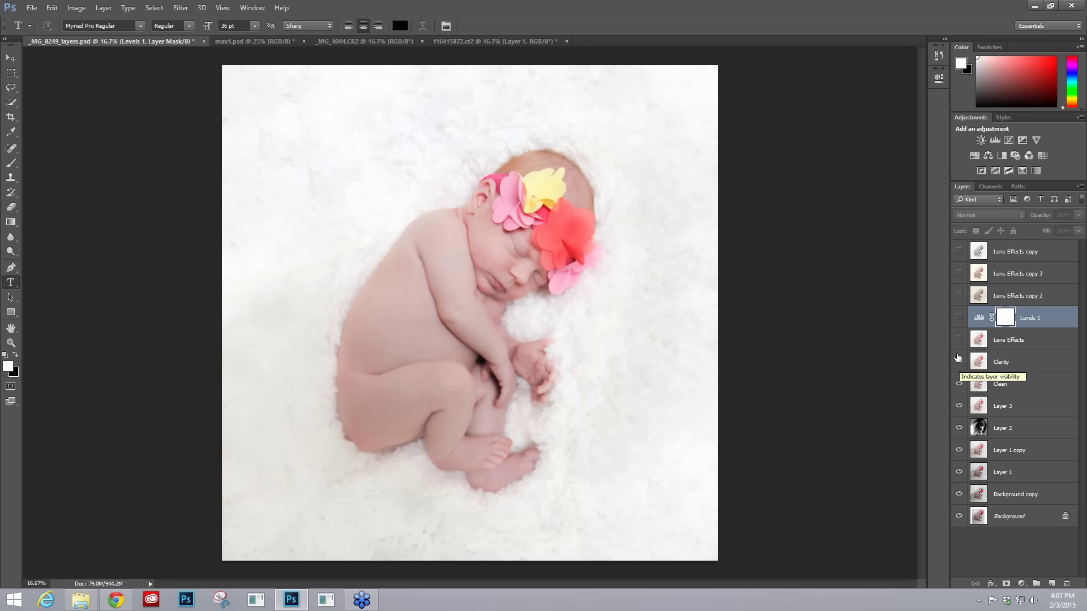
# Reveal the Lens Effects, Levels 1 and three Lens Effects copy layers in turn, comparing the image with and without the first and last.
pyautogui.click(959, 340)
pyautogui.click(959, 341)
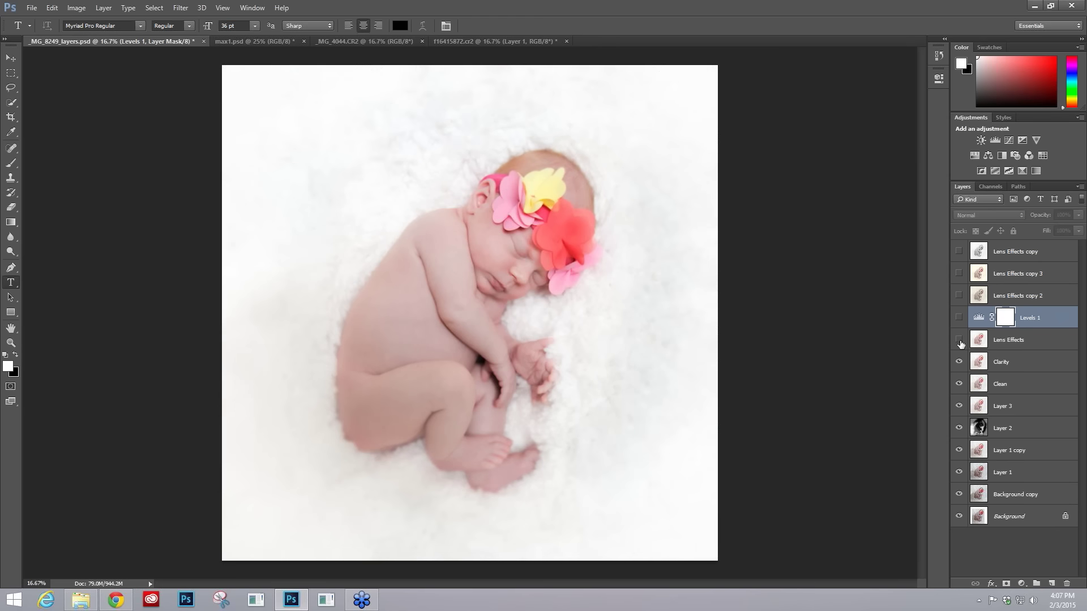
pyautogui.click(959, 341)
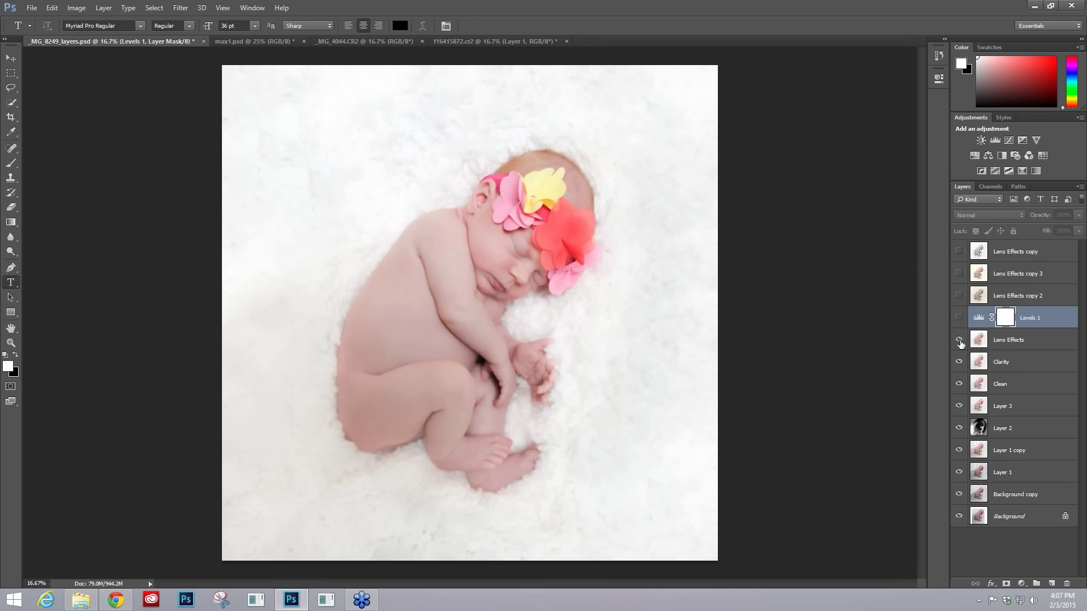
pyautogui.click(958, 319)
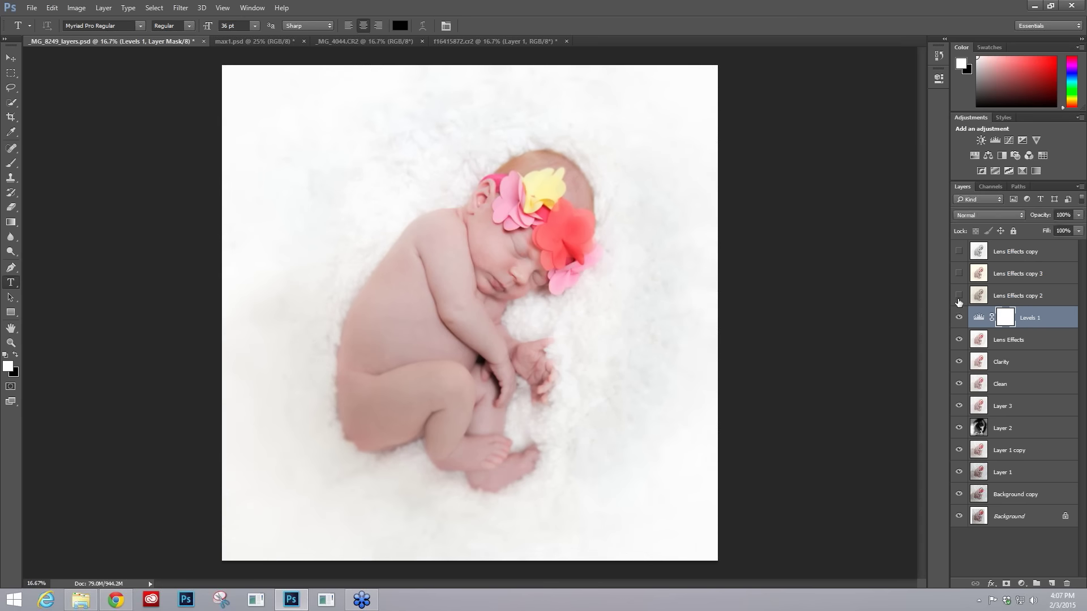
pyautogui.click(959, 296)
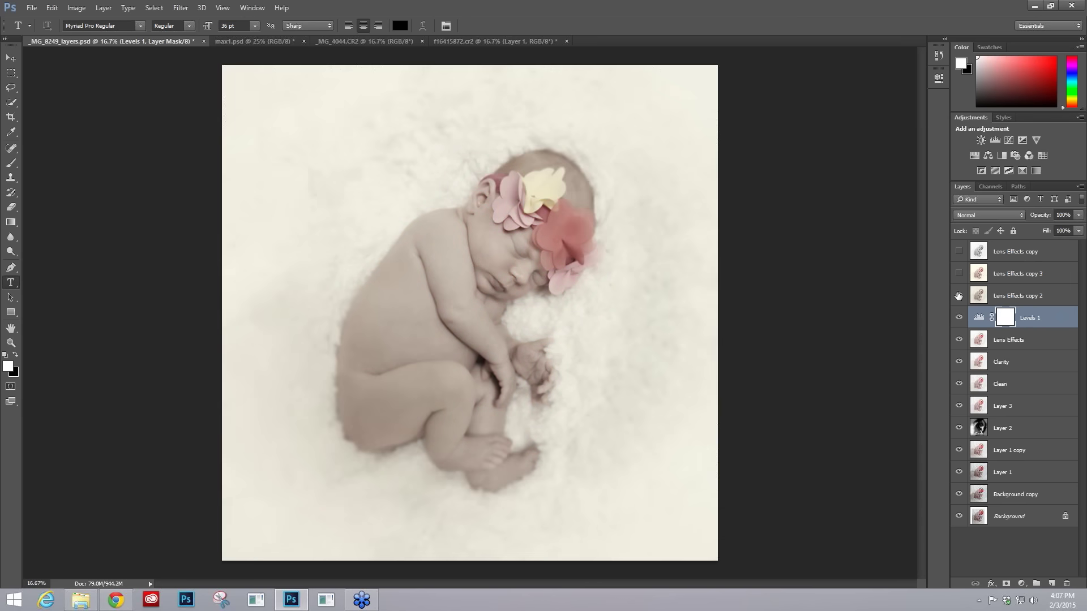
pyautogui.click(959, 274)
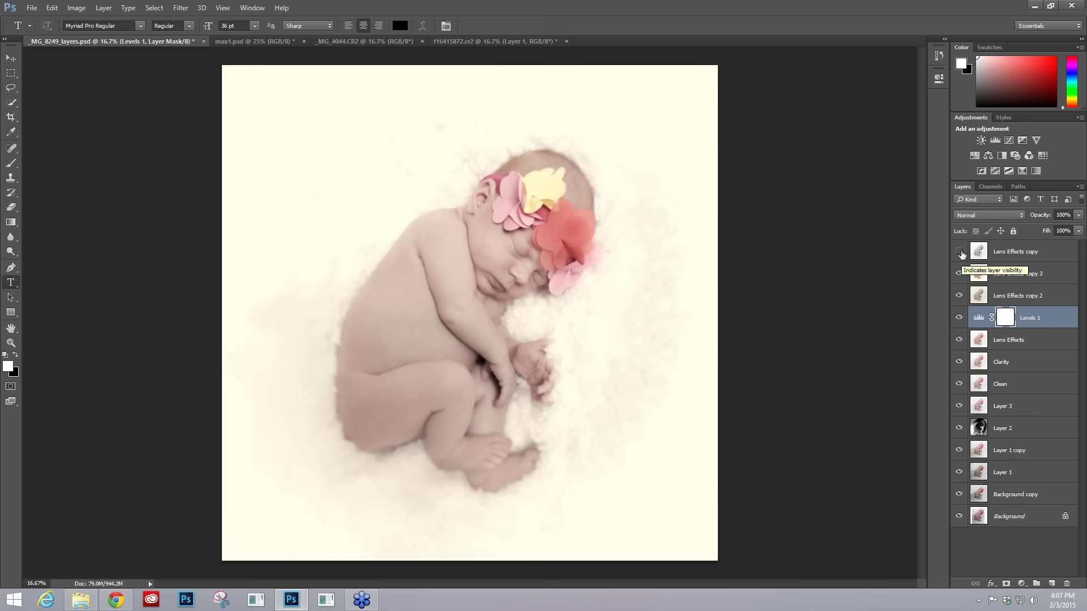
pyautogui.click(960, 252)
pyautogui.click(959, 253)
pyautogui.click(959, 252)
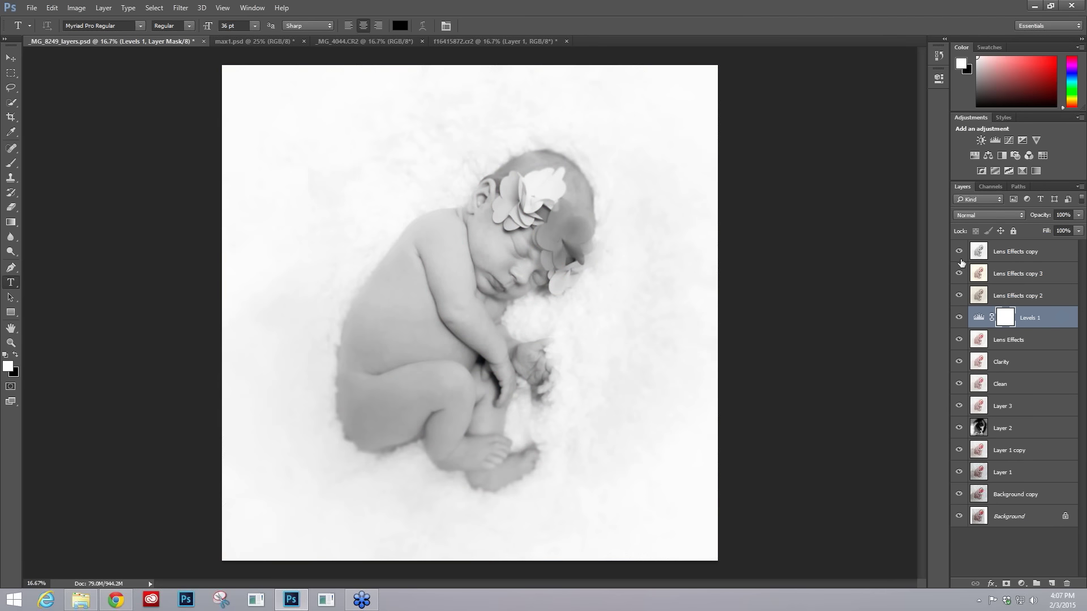
# Review the other open baby photos, max1.psd, _MG_4044.CR2 and f16415872.cr2, examining the skin close up in the last two.
pyautogui.click(263, 43)
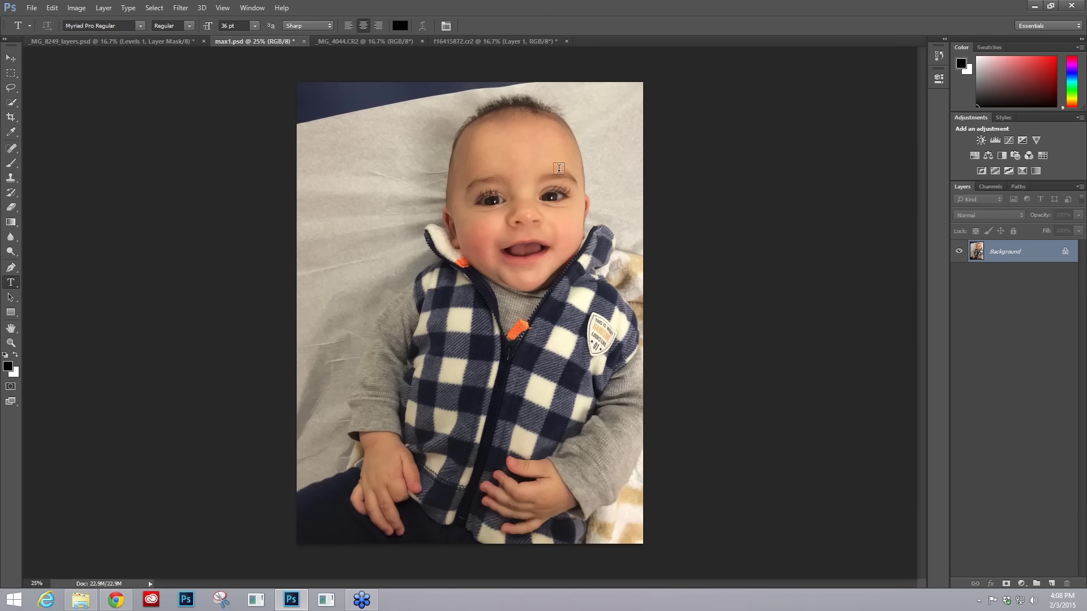
pyautogui.click(375, 42)
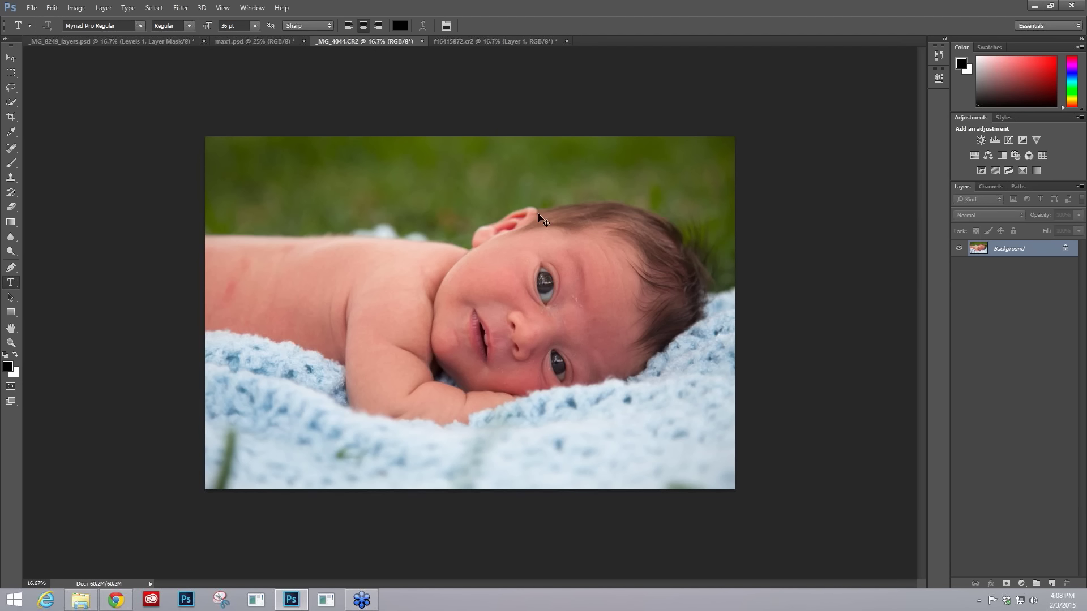
pyautogui.hotkey('ctrl', '+')
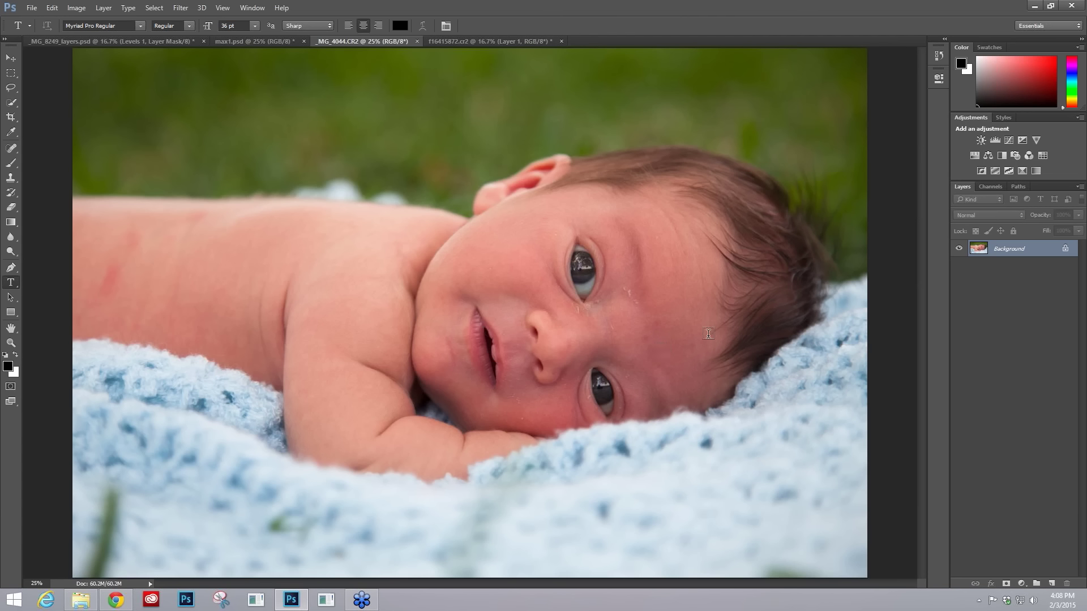
pyautogui.click(484, 41)
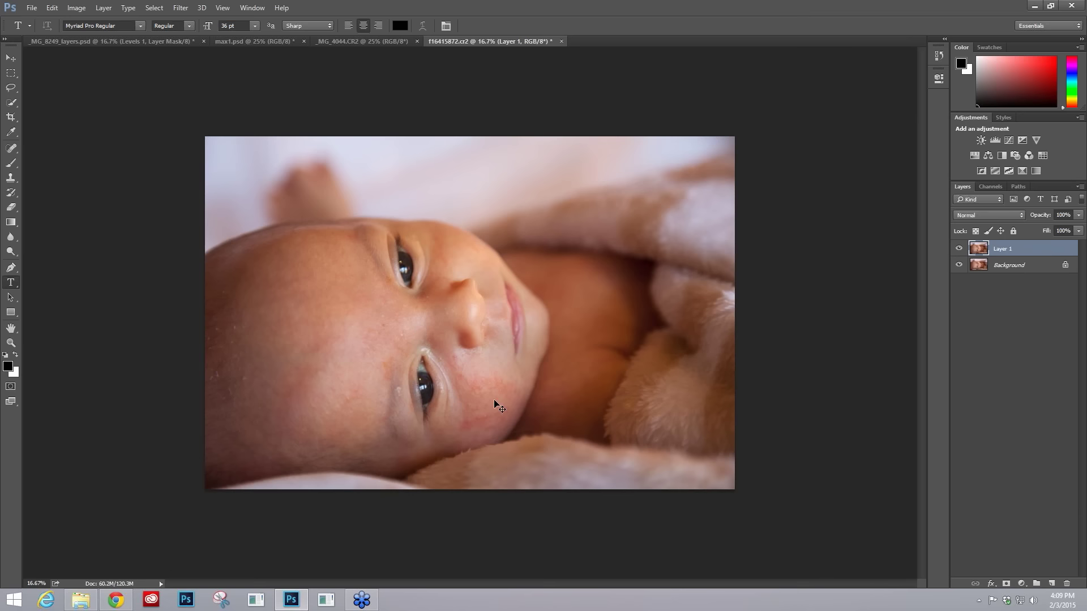
pyautogui.hotkey('ctrl', '+')
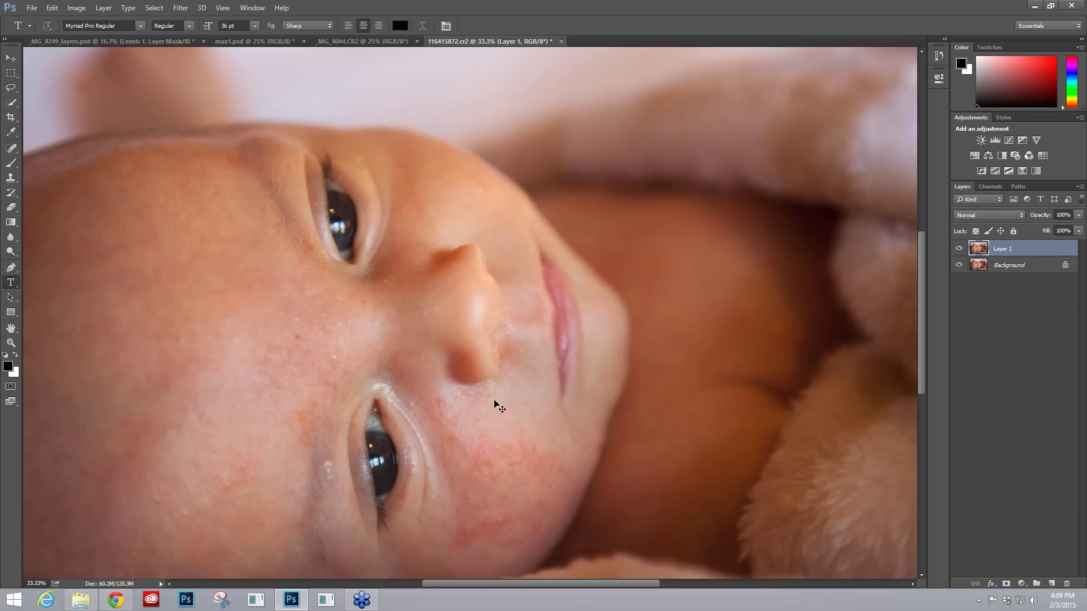
pyautogui.hotkey('ctrl', '-')
pyautogui.hotkey('ctrl', '-')
# Return to _MG_8249_layers.psd, show only Background, Background copy and Layer 1, and make Layer 1 active.
pyautogui.click(111, 41)
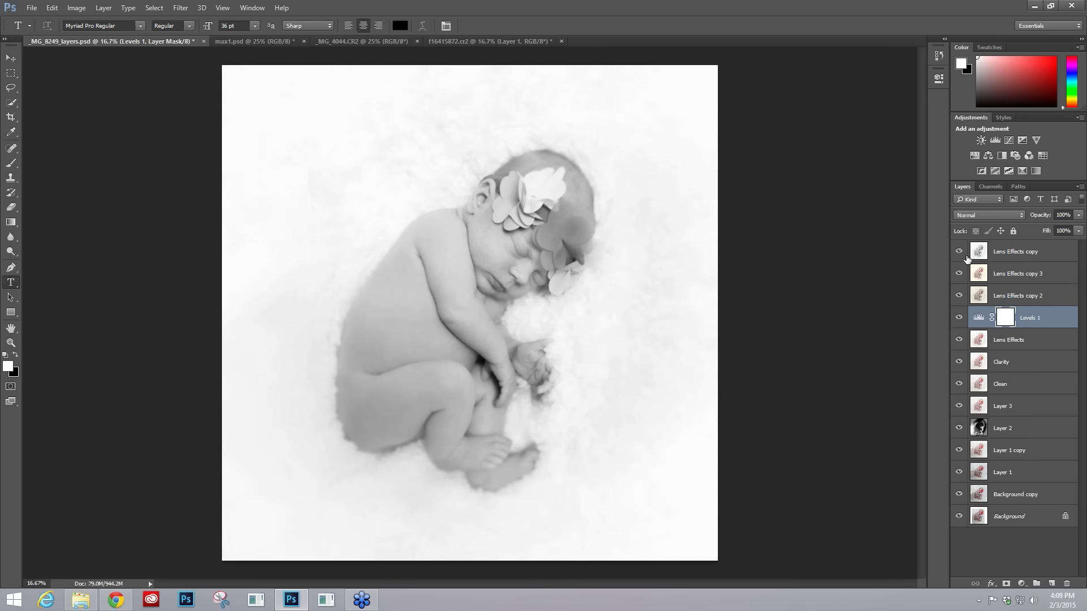
pyautogui.keyDown('alt'); pyautogui.click(959, 517); pyautogui.keyUp('alt')
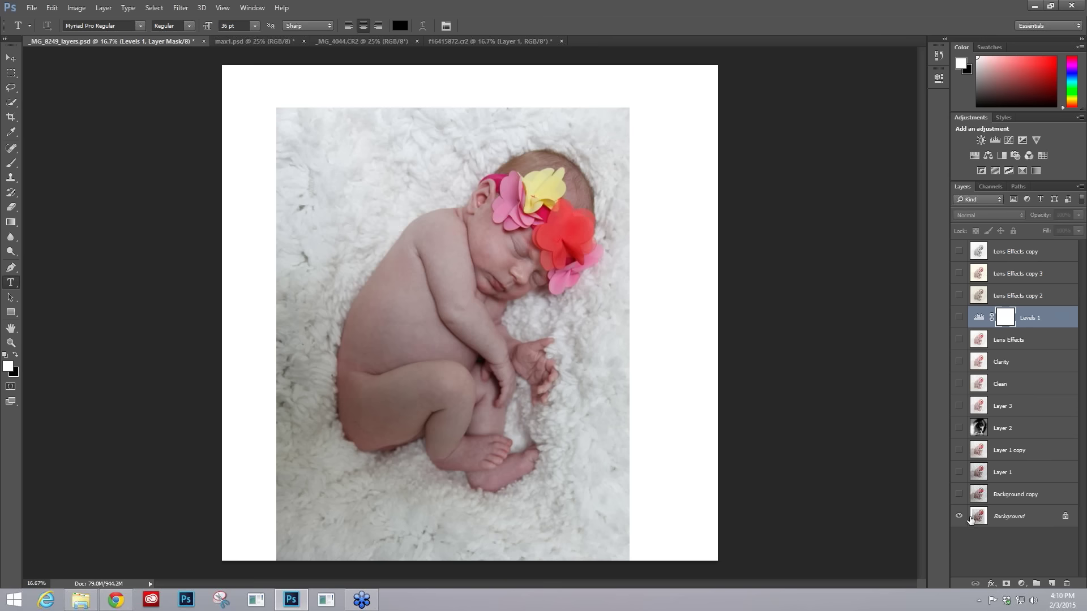
pyautogui.click(959, 495)
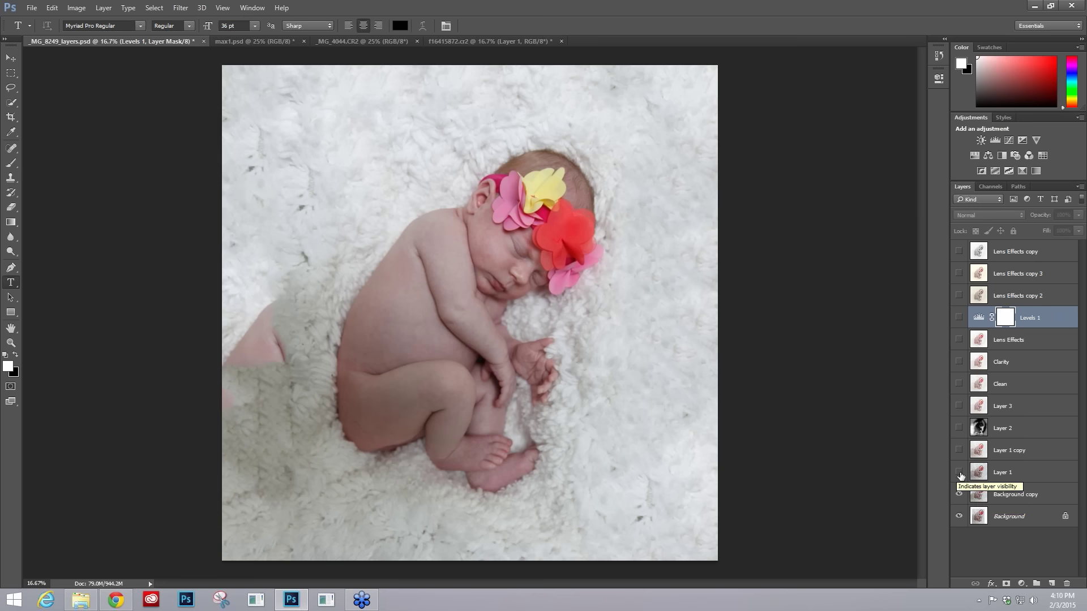
pyautogui.click(959, 473)
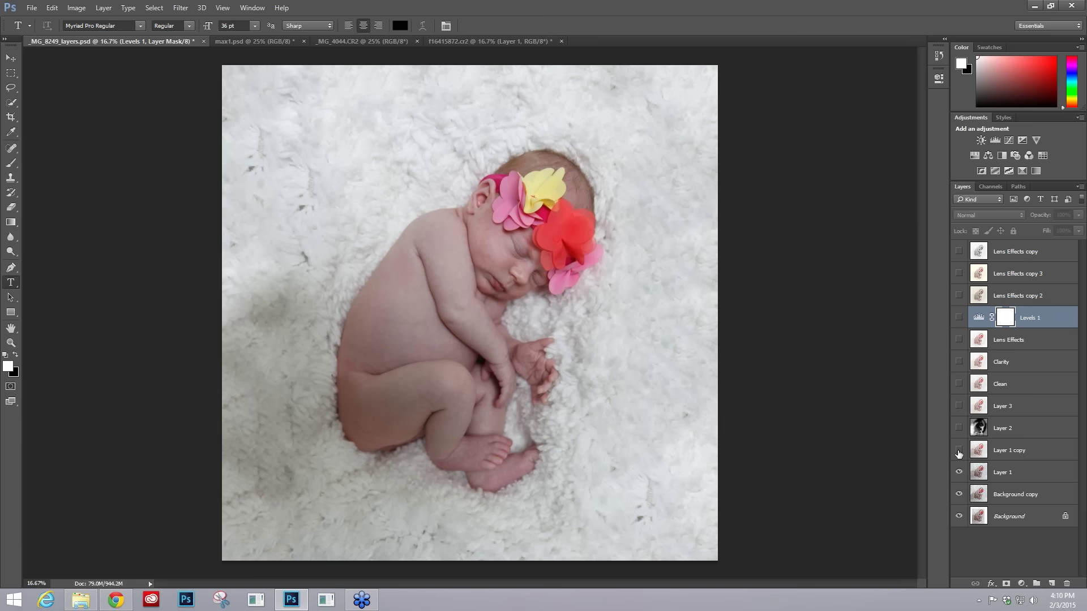
pyautogui.click(959, 451)
pyautogui.click(1005, 476)
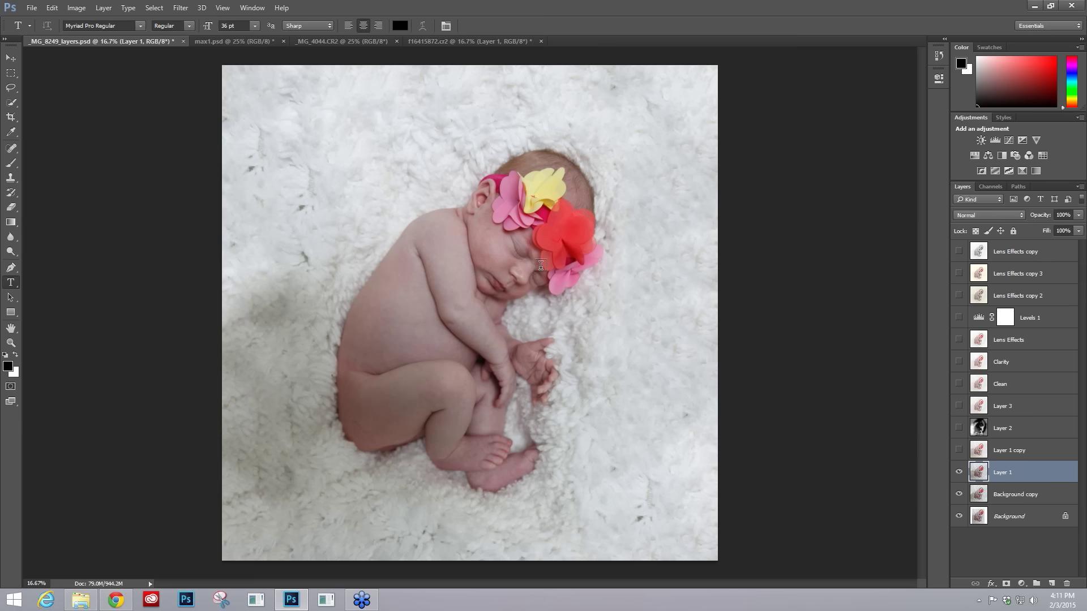
# Remove the dark specks from the blanket left of the baby's head using a 200 px content-aware Spot Healing Brush.
pyautogui.click(11, 148)
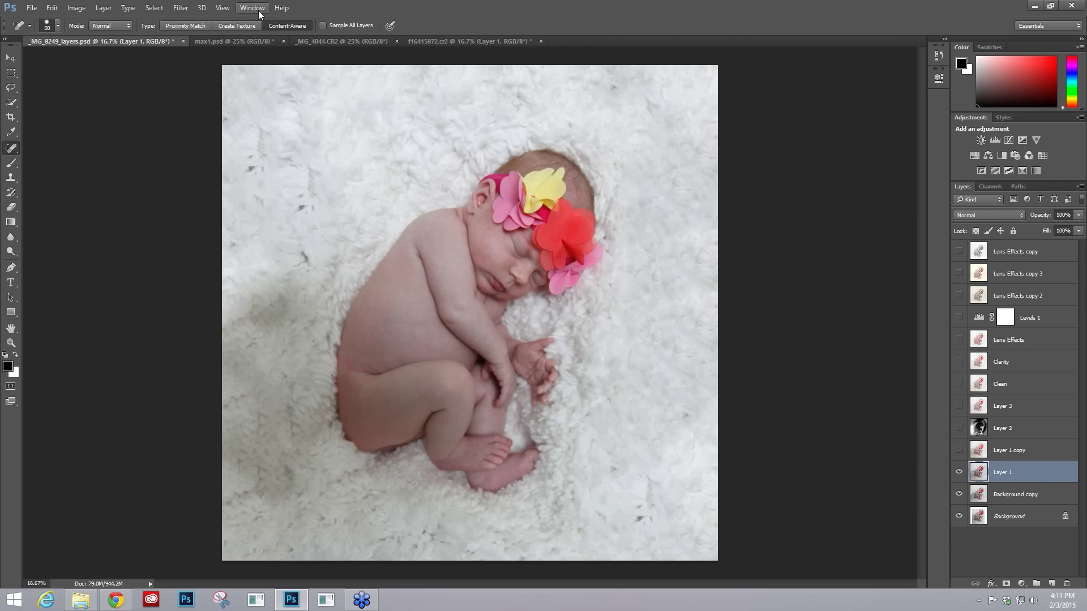
pyautogui.press(']')
pyautogui.press(']')
pyautogui.press(']')
pyautogui.press(']')
pyautogui.press(']')
pyautogui.press(']')
pyautogui.press(']')
pyautogui.press(']')
pyautogui.press(']')
pyautogui.press('[')
pyautogui.press(']')
pyautogui.click(250, 170)
pyautogui.click(252, 158)
pyautogui.click(300, 208)
pyautogui.click(303, 195)
pyautogui.click(233, 247)
# Heal the dark specks in the blanket below and to the lower right of the baby.
pyautogui.click(640, 521)
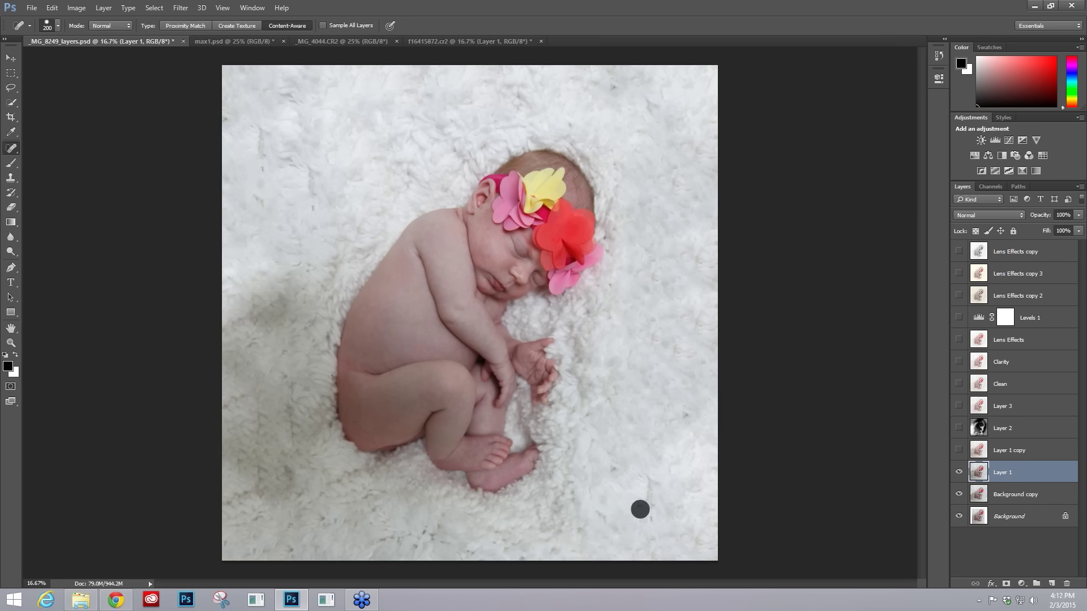
pyautogui.click(612, 465)
pyautogui.click(686, 417)
pyautogui.click(649, 521)
pyautogui.click(415, 551)
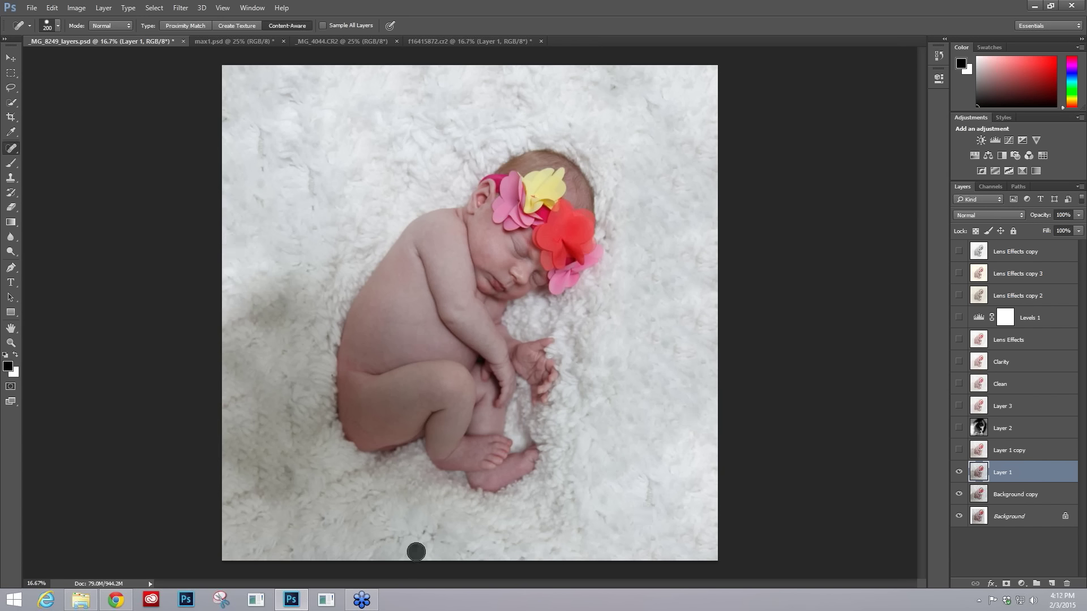
pyautogui.click(433, 538)
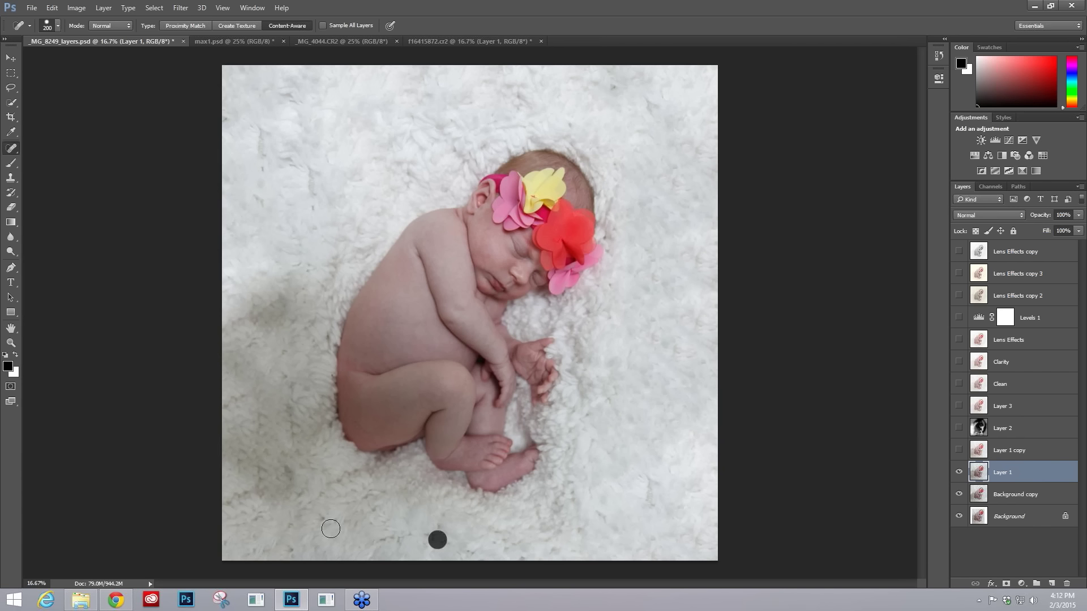
pyautogui.click(320, 523)
# Heal the remaining blemishes in the blanket above and around the baby's head.
pyautogui.click(567, 124)
pyautogui.click(616, 90)
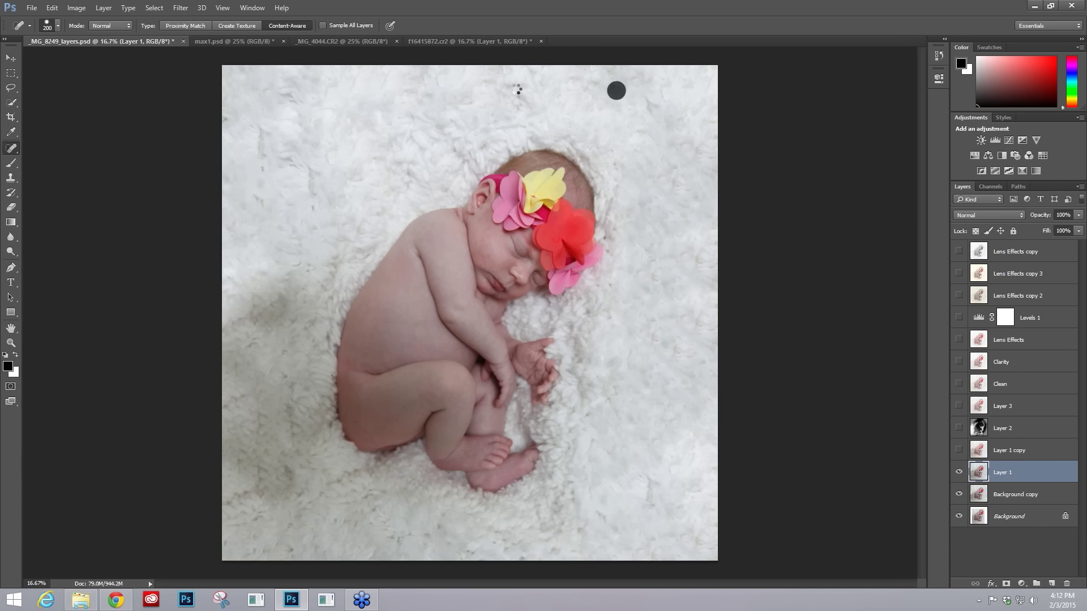
pyautogui.click(517, 95)
pyautogui.click(312, 177)
pyautogui.click(655, 105)
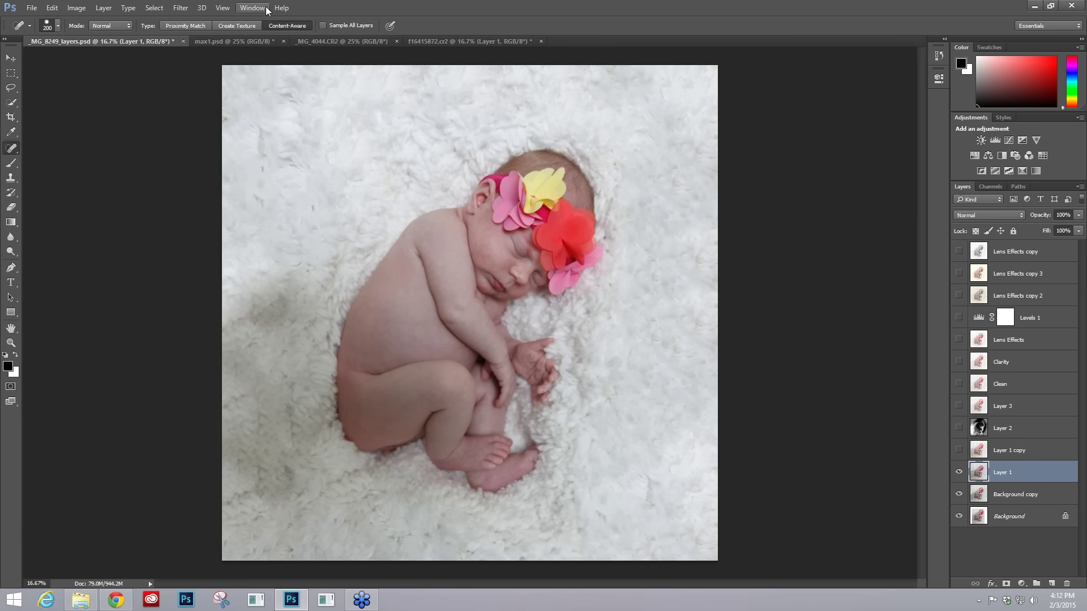
# Compare the blanket before and after spot healing by viewing an early history state and restoring the latest Spot Healing Brush state.
pyautogui.click(247, 8)
pyautogui.click(256, 180)
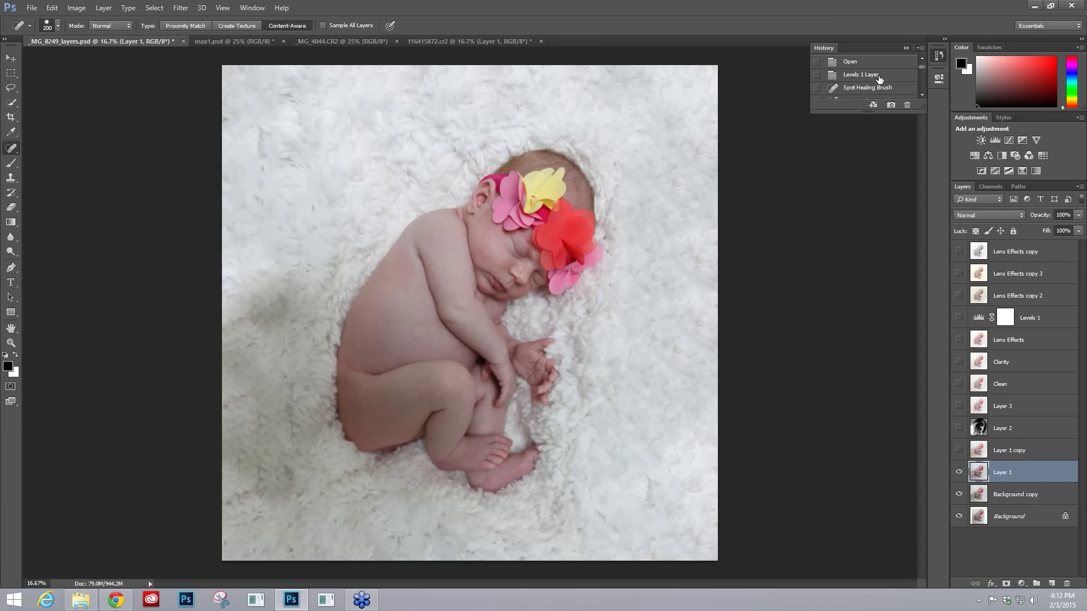
pyautogui.click(860, 55)
pyautogui.scroll(-2, 873, 81)
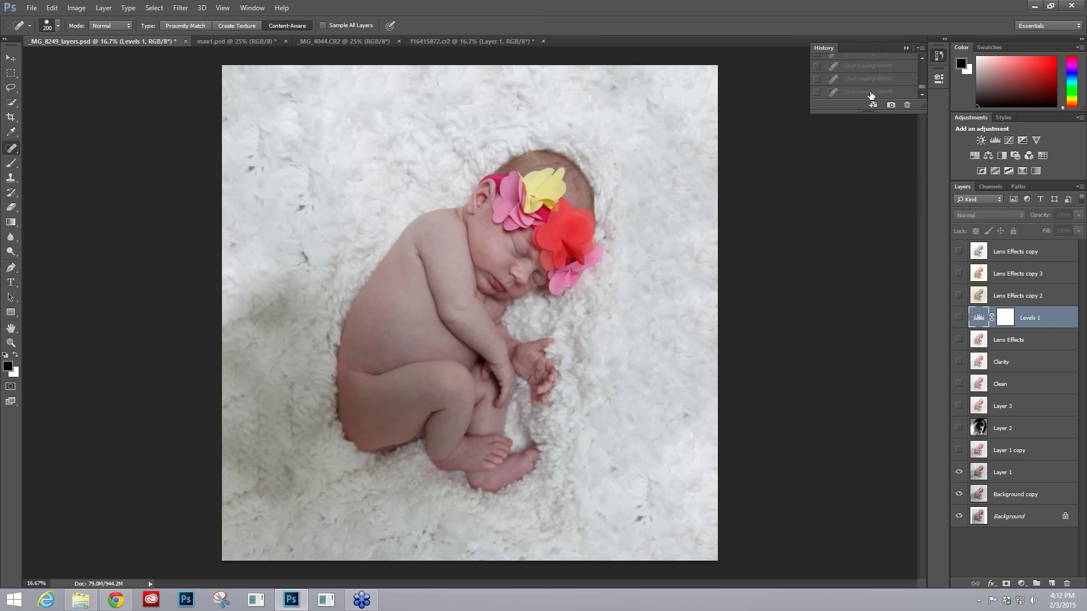
pyautogui.click(871, 93)
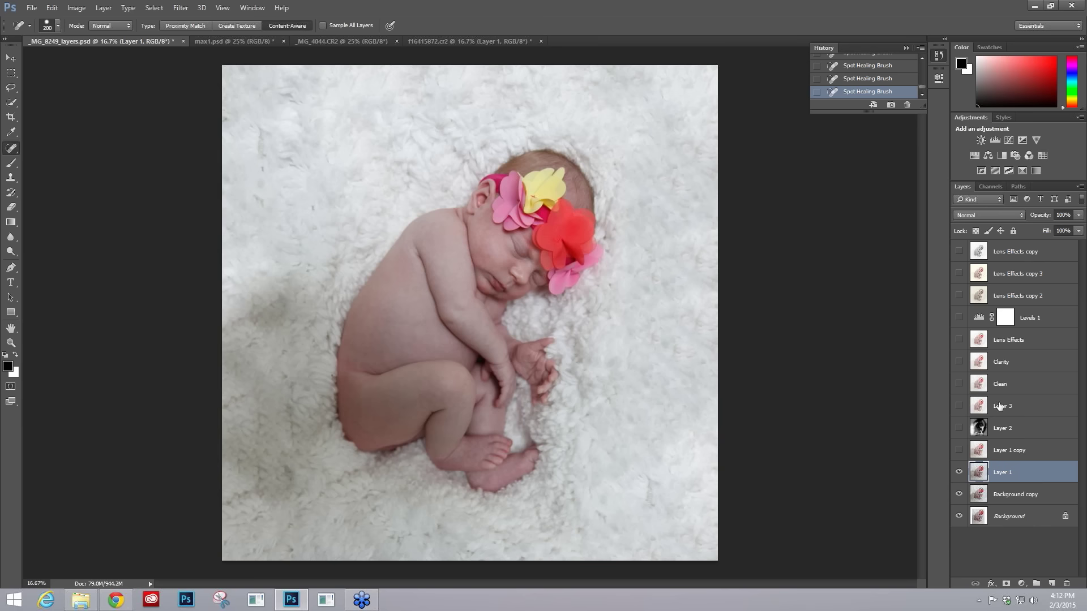
# Add a Curves adjustment layer above Layer 1 and raise the RGB midtones slightly to brighten the photo.
pyautogui.click(1008, 140)
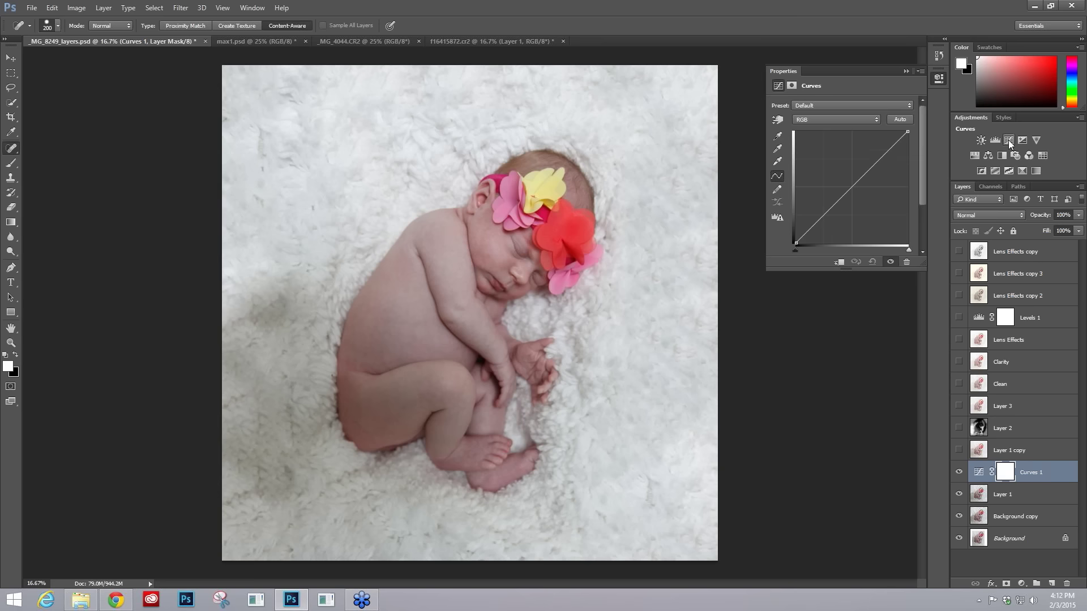
pyautogui.click(851, 186)
pyautogui.moveTo(851, 186); pyautogui.dragTo(846, 181)
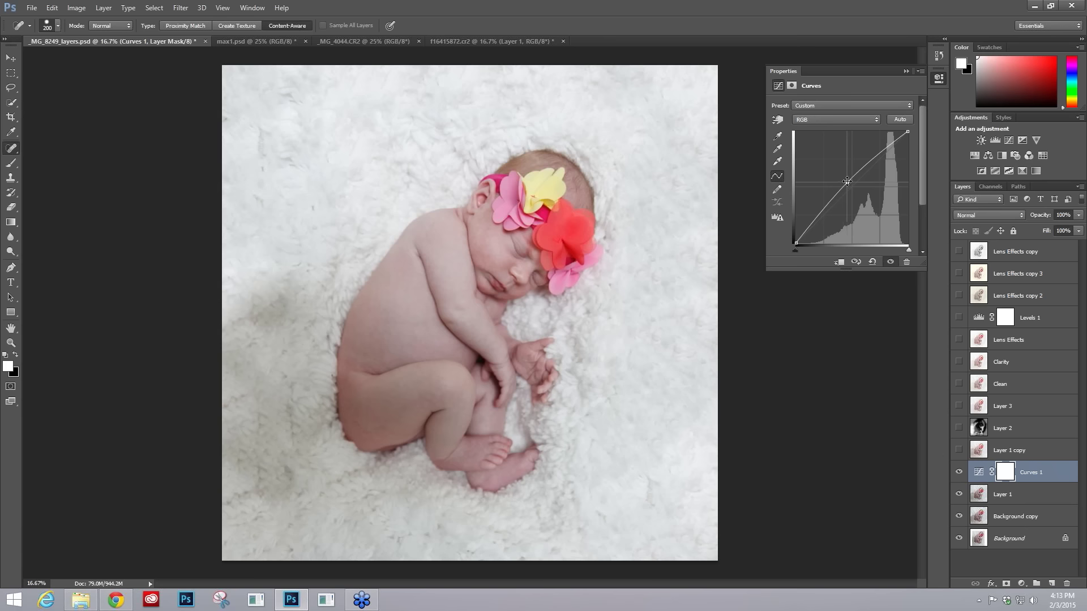
# Shape the Curves 1 RGB curve by lifting the shadows slightly and lowering the highlights a little.
pyautogui.moveTo(816, 218); pyautogui.dragTo(816, 214)
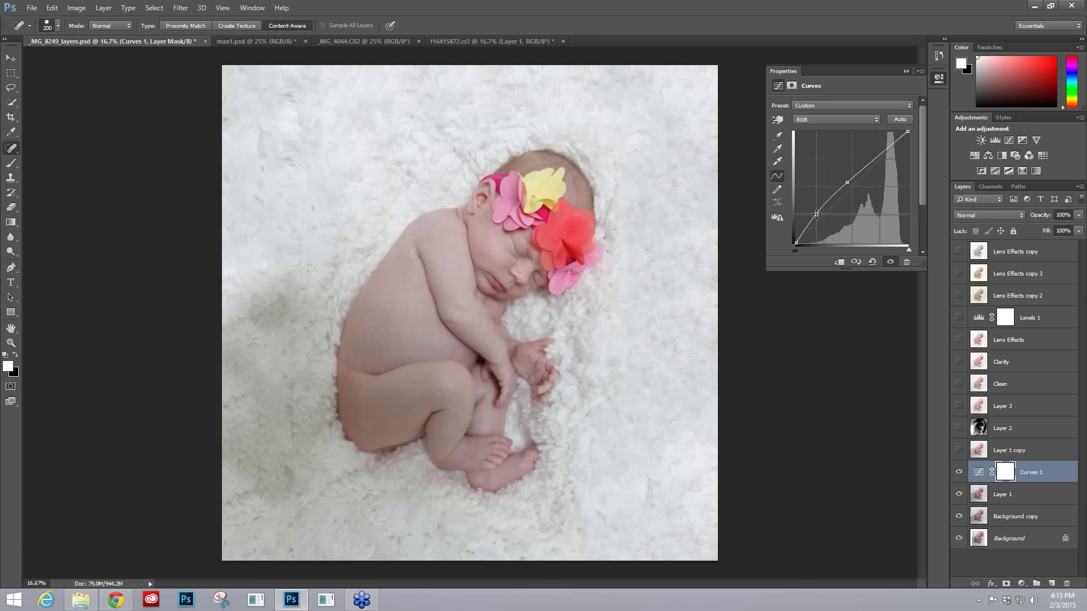
pyautogui.click(879, 154)
pyautogui.moveTo(879, 155); pyautogui.dragTo(879, 162)
pyautogui.click(905, 71)
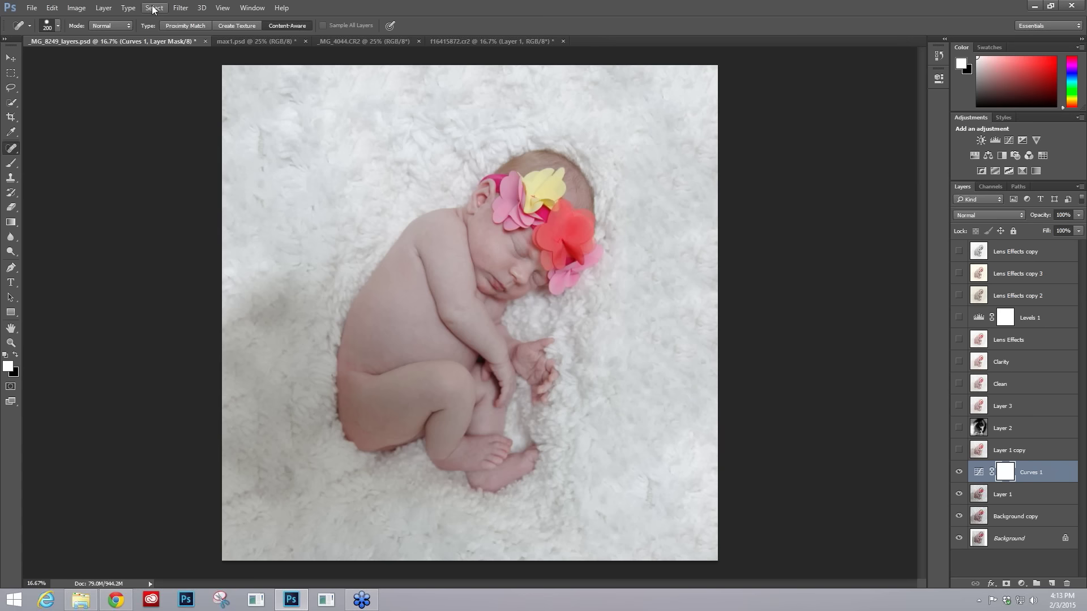
# Add a layer named Dodge above Curves 1 in Screen mode, filled with Screen-neutral black, at 30% opacity.
pyautogui.click(107, 10)
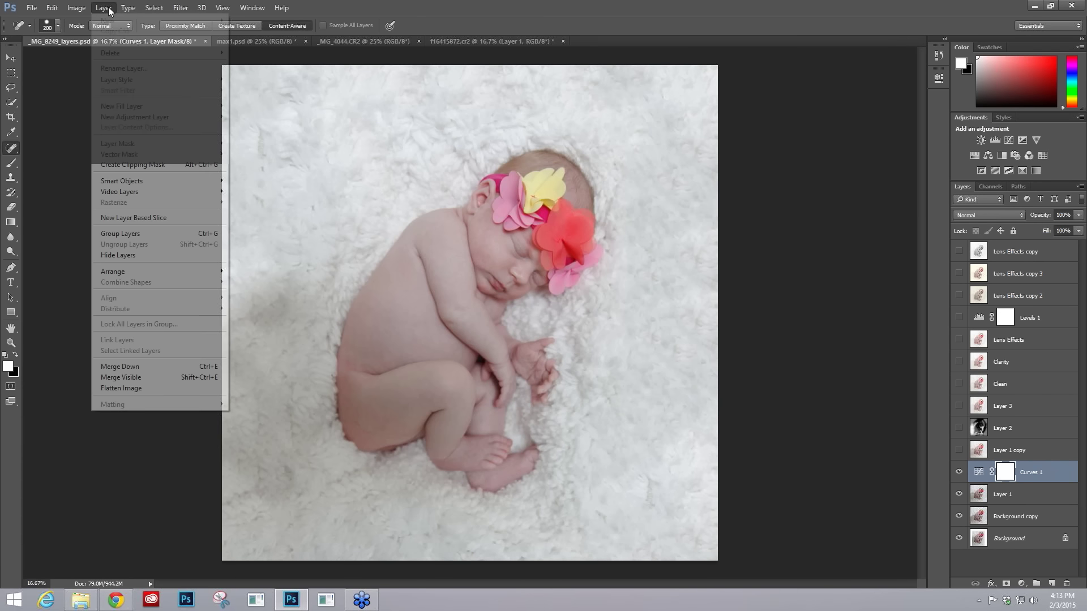
pyautogui.moveTo(136, 20)
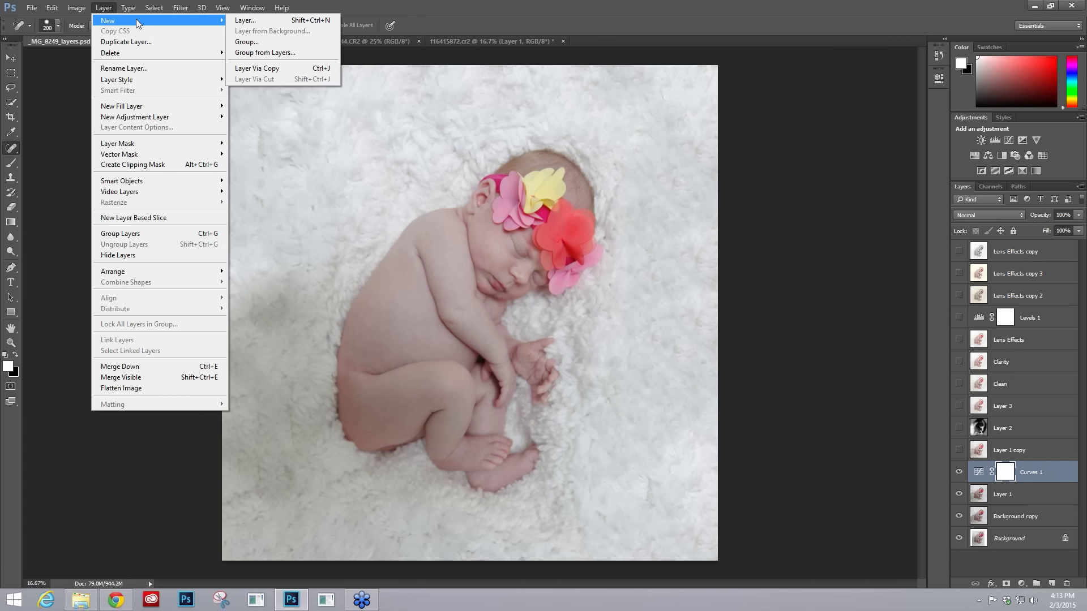
pyautogui.click(255, 19)
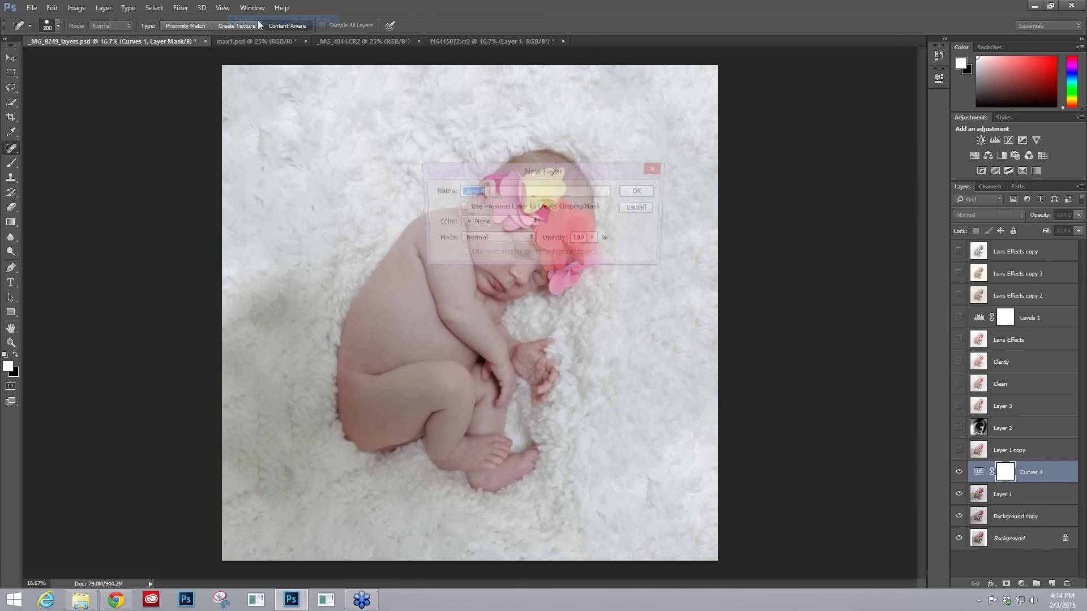
pyautogui.write('Dodge')
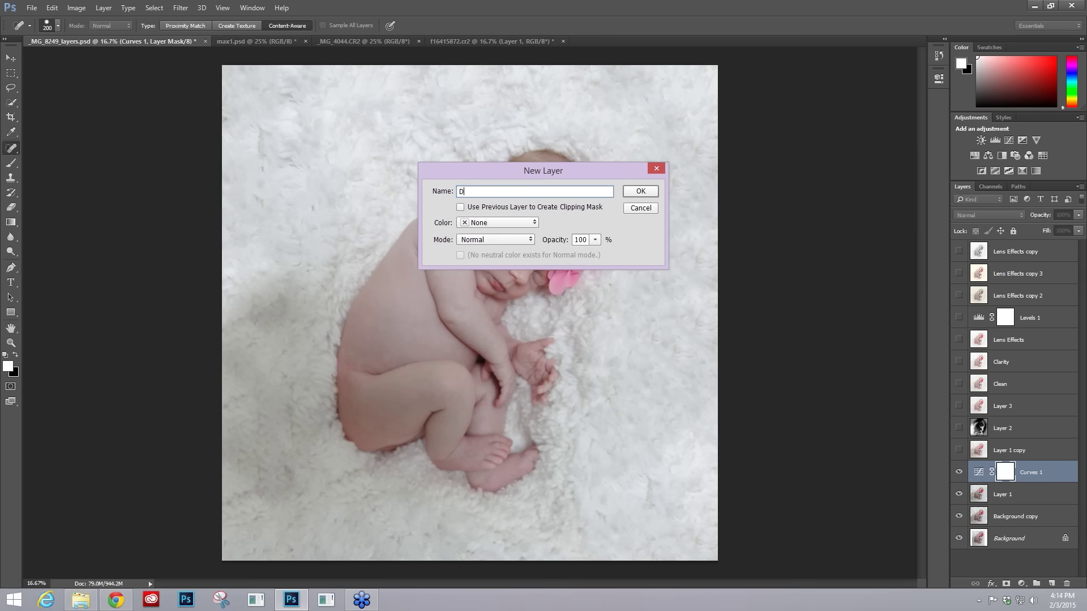
pyautogui.click(511, 239)
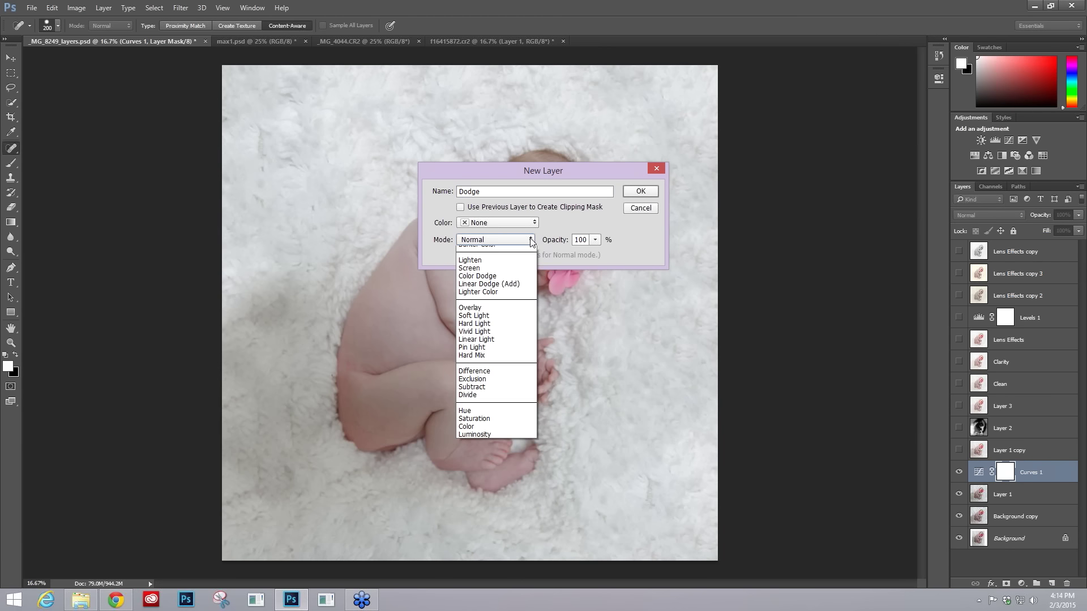
pyautogui.click(515, 330)
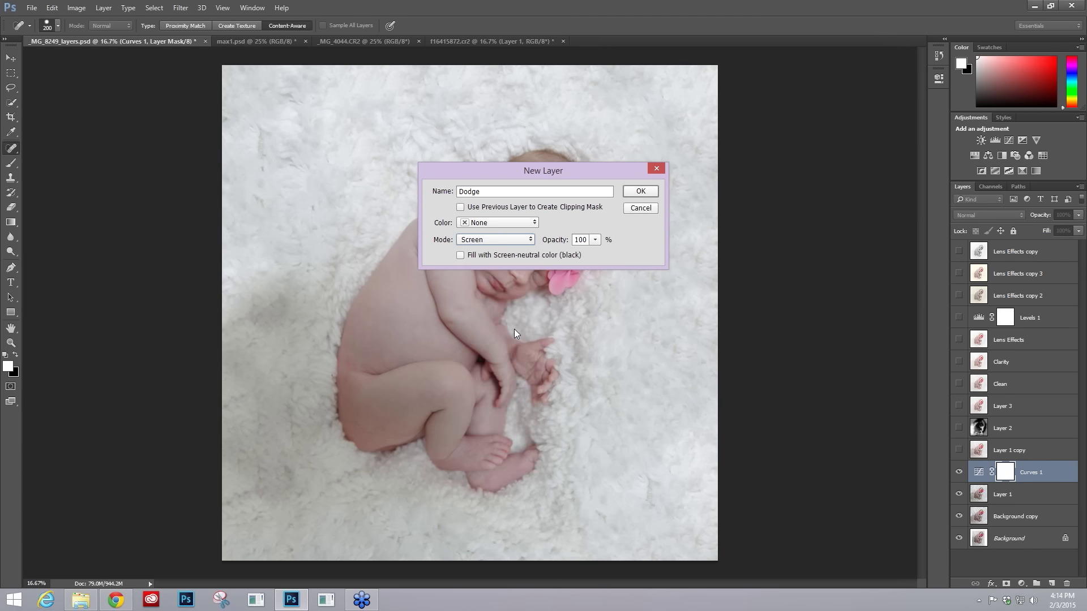
pyautogui.click(460, 256)
pyautogui.click(595, 240)
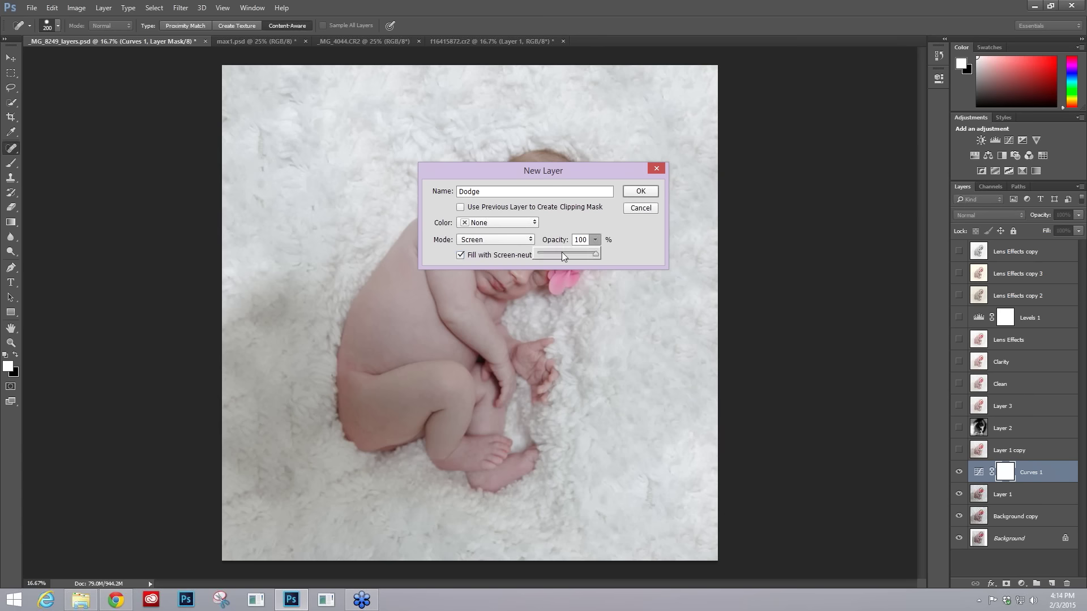
pyautogui.moveTo(556, 253); pyautogui.dragTo(554, 253)
pyautogui.click(639, 191)
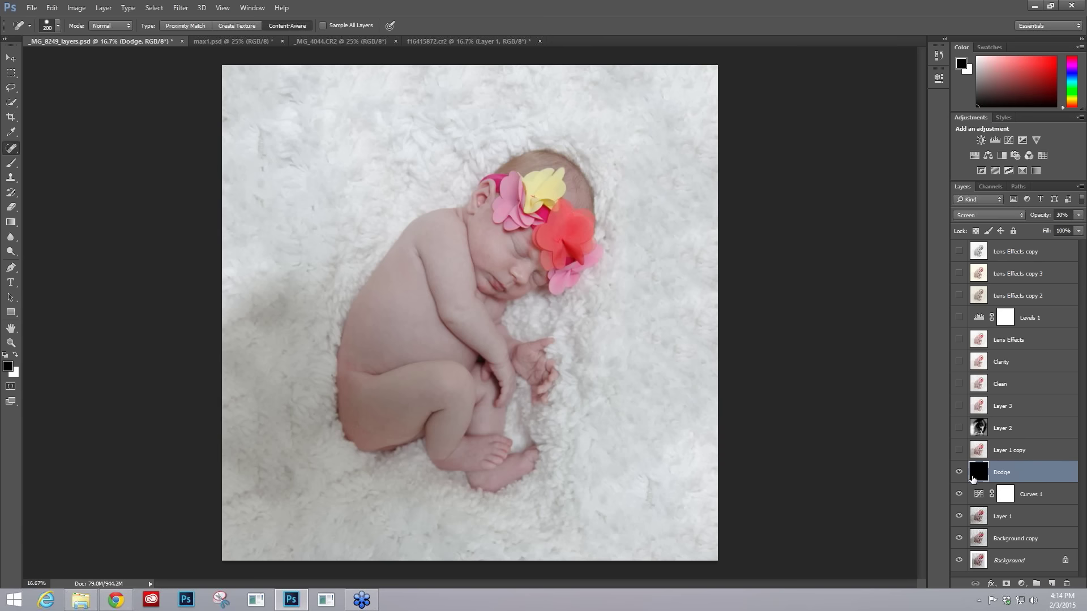
# Delete all the hidden layers above Dodge, from Layer 1 copy through Lens Effects copy.
pyautogui.click(1006, 454)
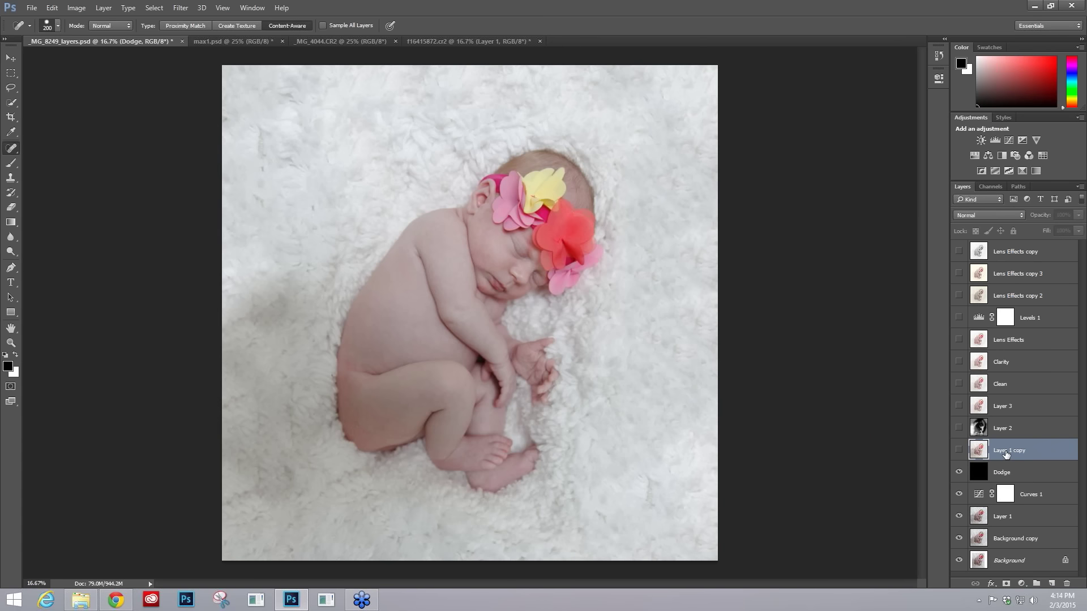
pyautogui.keyDown('shift'); pyautogui.click(1013, 256); pyautogui.keyUp('shift')
pyautogui.moveTo(1013, 256); pyautogui.dragTo(1067, 584)
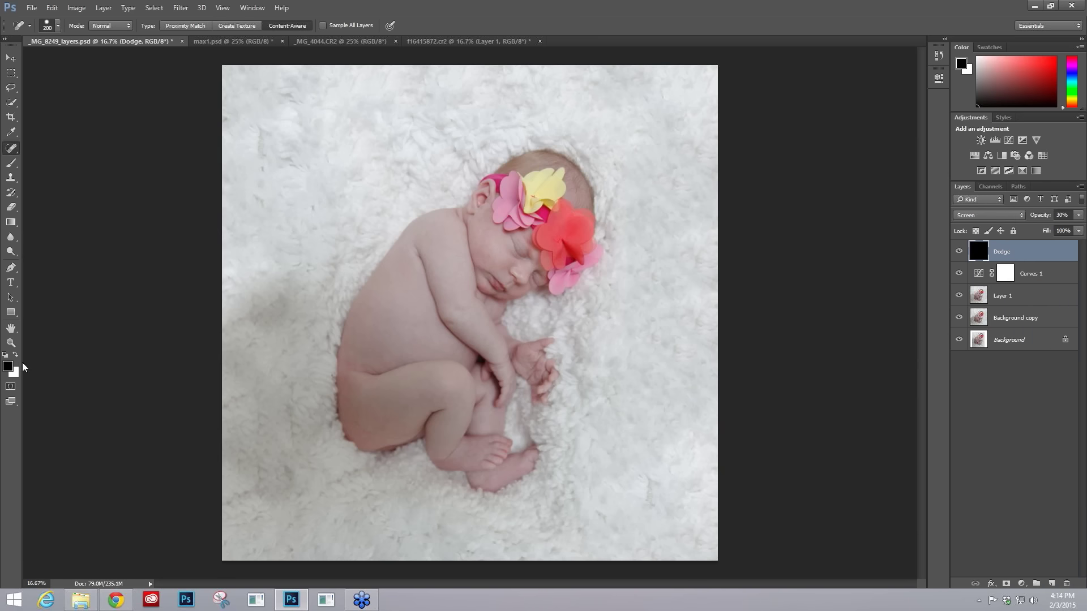
# Paint white on the Dodge layer over the shadowed blanket behind the baby's back, using a 500 px brush at 26% opacity.
pyautogui.click(16, 355)
pyautogui.click(11, 163)
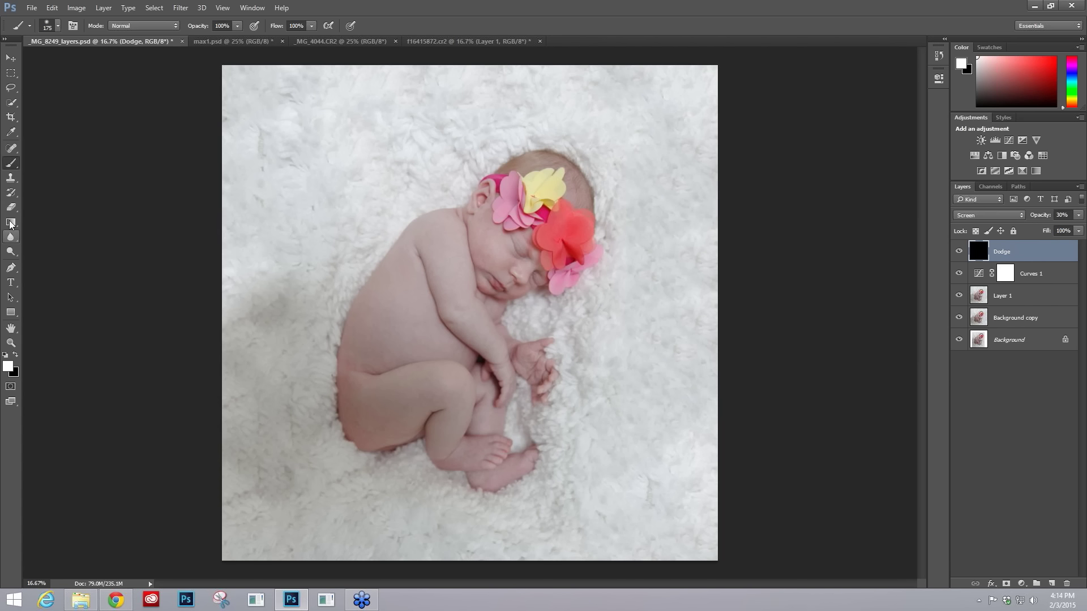
pyautogui.click(236, 26)
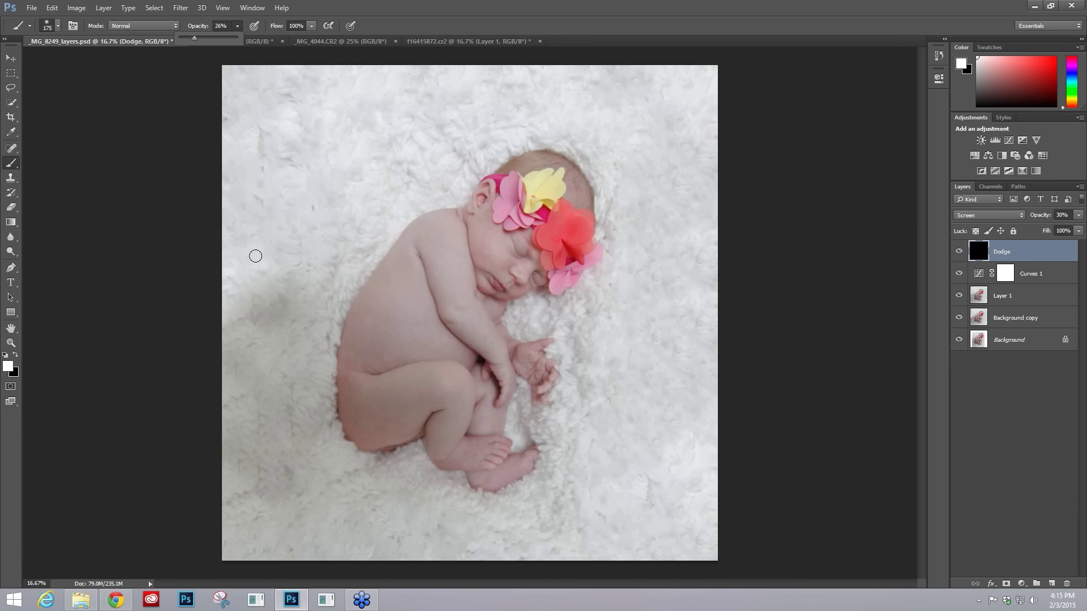
pyautogui.press(']')
pyautogui.press(']')
pyautogui.press(']')
pyautogui.press(']')
pyautogui.press(']')
pyautogui.moveTo(237, 326)
pyautogui.mouseDown()
pyautogui.moveTo(264, 475)
pyautogui.moveTo(245, 429)
pyautogui.moveTo(309, 433)
pyautogui.moveTo(274, 359)
pyautogui.moveTo(270, 318)
pyautogui.moveTo(257, 315)
pyautogui.moveTo(239, 375)
pyautogui.mouseUp()
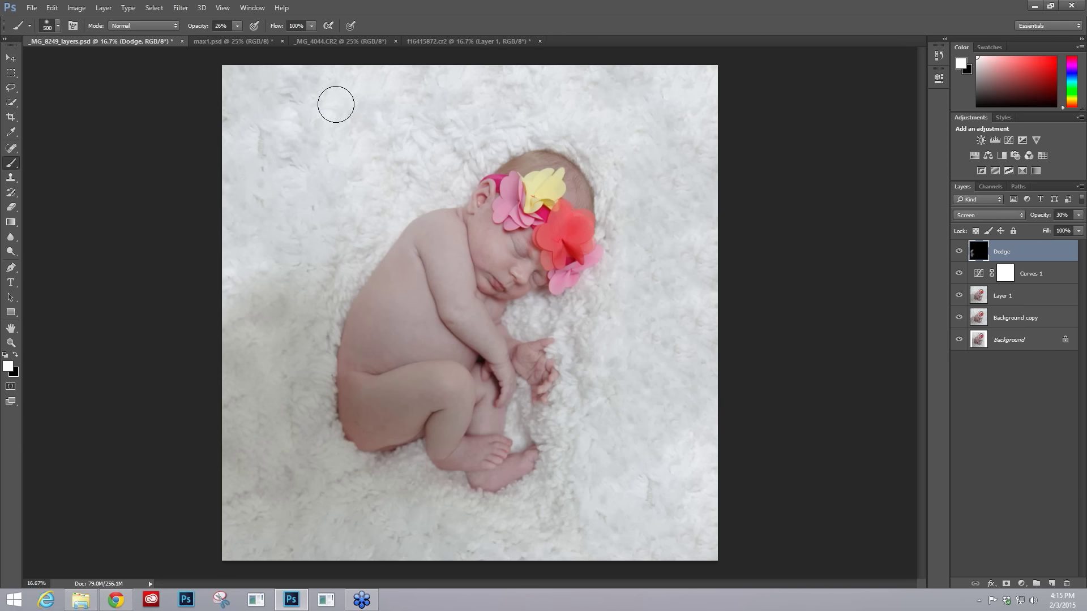
pyautogui.moveTo(288, 344)
pyautogui.mouseDown()
pyautogui.moveTo(308, 400)
pyautogui.moveTo(325, 283)
pyautogui.moveTo(324, 292)
pyautogui.mouseUp()
# Enlarge the brush to 1200 px and lighten the blanket in the photo's lower-left area.
pyautogui.press(']')
pyautogui.press(']')
pyautogui.press(']')
pyautogui.press(']')
pyautogui.press(']')
pyautogui.press(']')
pyautogui.press(']')
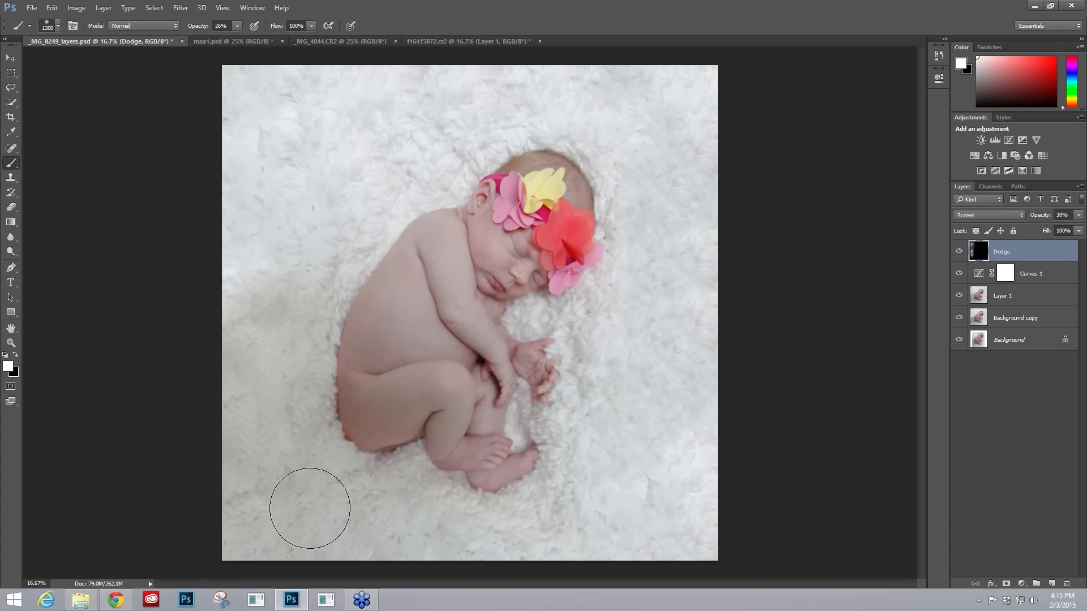
pyautogui.moveTo(266, 478); pyautogui.dragTo(279, 478)
# Brighten the rest of the blanket around the baby with white strokes from a 1400 px brush on the Dodge layer.
pyautogui.press('[')
pyautogui.press('[')
pyautogui.press('[')
pyautogui.press(']')
pyautogui.press(']')
pyautogui.press(']')
pyautogui.press(']')
pyautogui.press(']')
pyautogui.moveTo(330, 540)
pyautogui.mouseDown()
pyautogui.moveTo(262, 457)
pyautogui.moveTo(243, 114)
pyautogui.moveTo(459, 68)
pyautogui.moveTo(515, 74)
pyautogui.mouseUp()
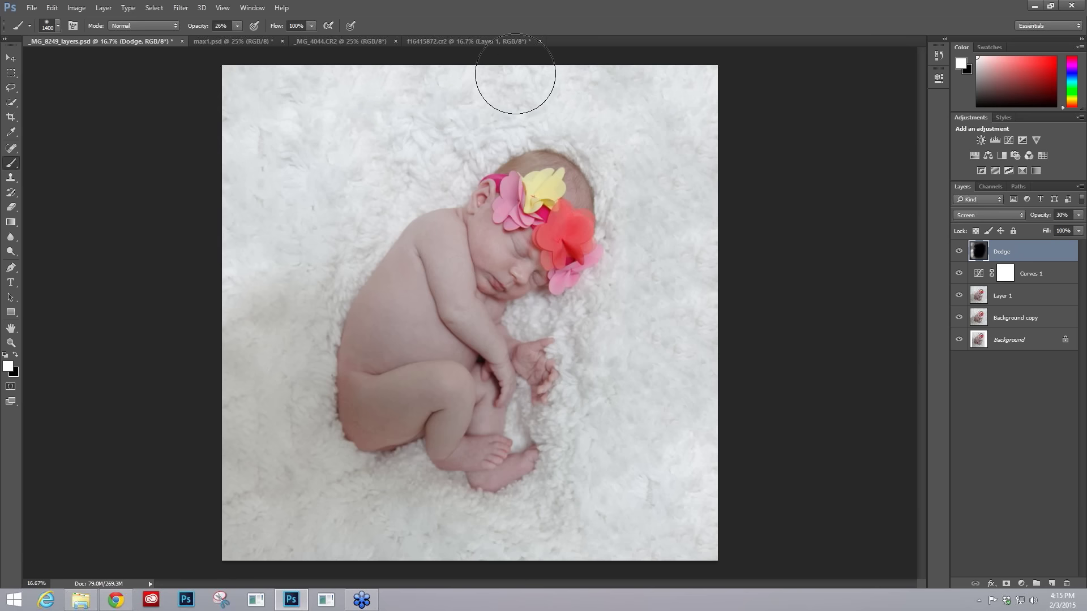
pyautogui.moveTo(393, 171); pyautogui.dragTo(473, 146)
pyautogui.moveTo(636, 369)
pyautogui.mouseDown()
pyautogui.moveTo(645, 394)
pyautogui.moveTo(622, 454)
pyautogui.moveTo(559, 533)
pyautogui.moveTo(409, 532)
pyautogui.moveTo(300, 426)
pyautogui.mouseUp()
# Examine the baby's face and skin up close, and return to the full photo.
pyautogui.hotkey('ctrl', '+')
pyautogui.hotkey('ctrl', '+')
pyautogui.hotkey('ctrl', '+')
pyautogui.hotkey('ctrl', '+')
pyautogui.scroll(-1, 674, 325)
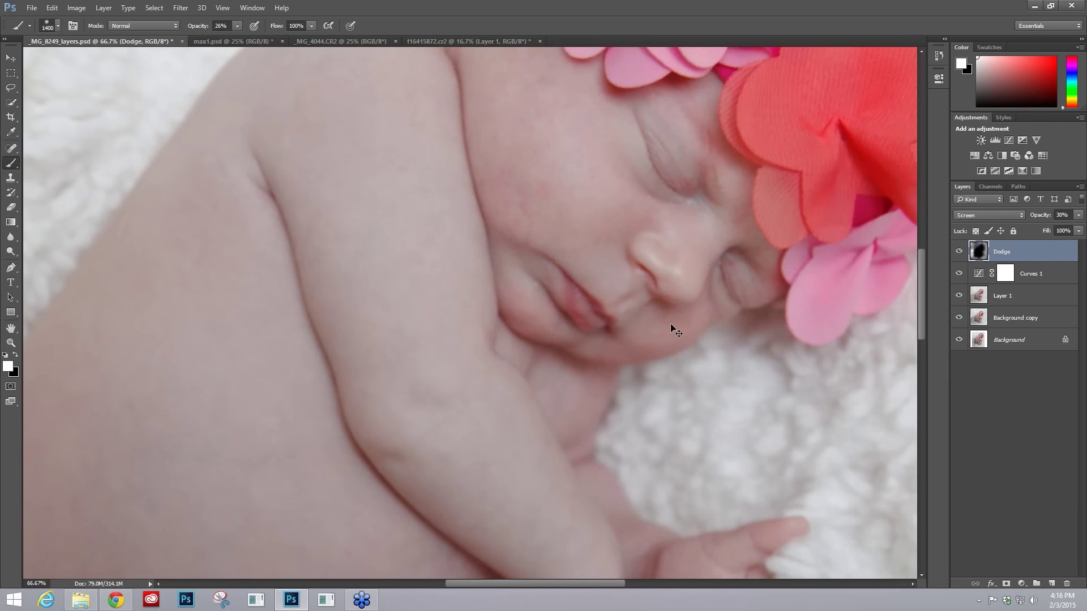
pyautogui.scroll(1, 679, 326)
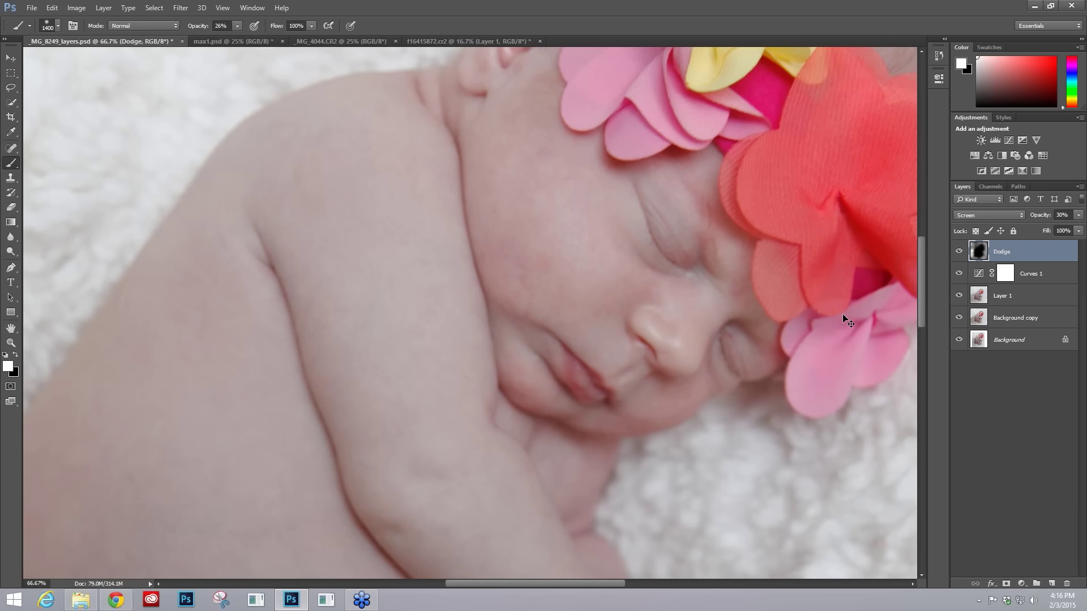
pyautogui.hotkey('ctrl', '-')
pyautogui.hotkey('ctrl', '-')
pyautogui.hotkey('ctrl', '-')
pyautogui.hotkey('ctrl', '-')
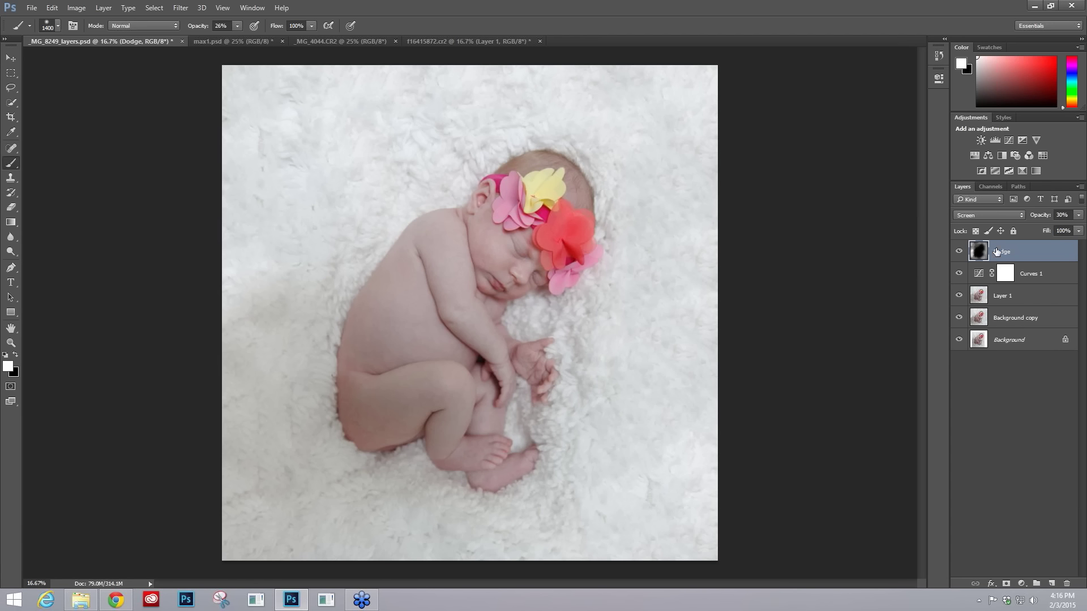
# Create a new layer above Dodge and stamp all visible layers into it.
pyautogui.hotkey('ctrl', 'z')
pyautogui.hotkey('ctrl', 'alt', 'shift', 'n')
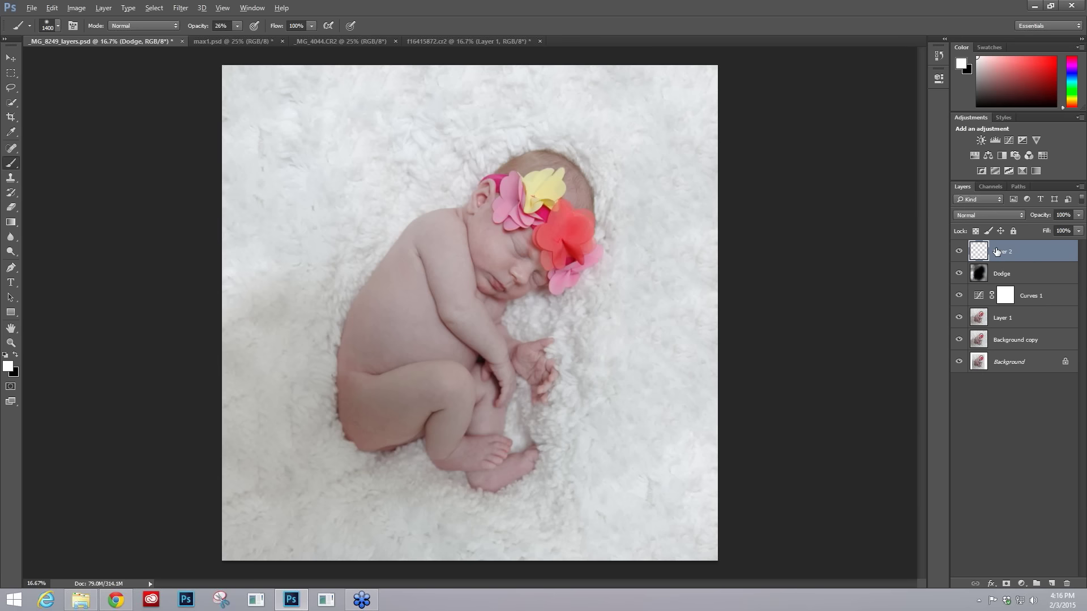
pyautogui.hotkey('ctrl', 'alt', 'shift', 'e')
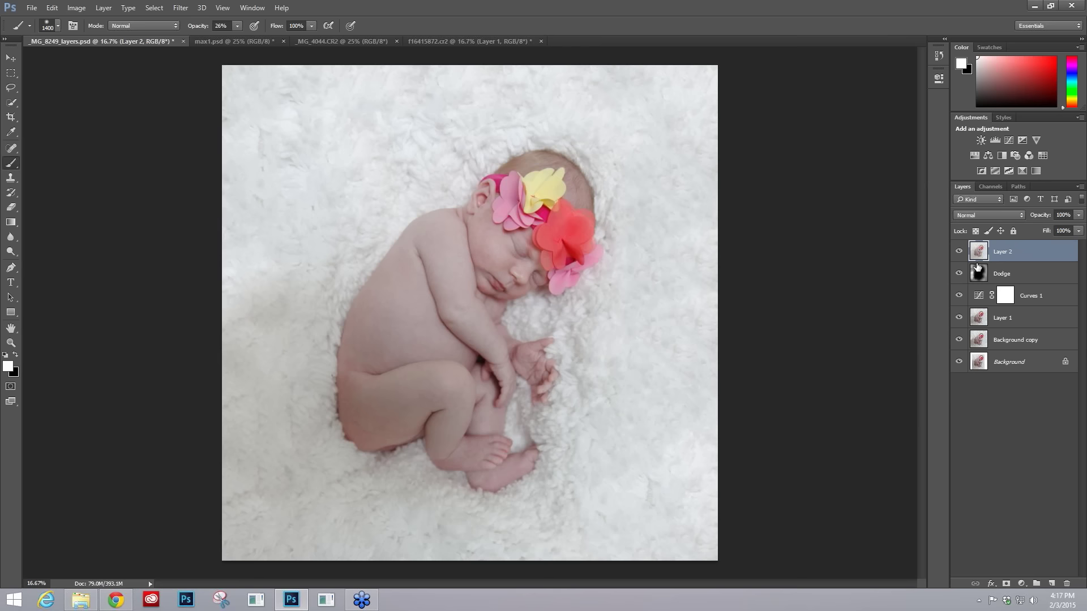
# Open the Topaz Clarity filter on Layer 2, try High Contrast at 1.00, and reduce it to 0.03.
pyautogui.click(182, 8)
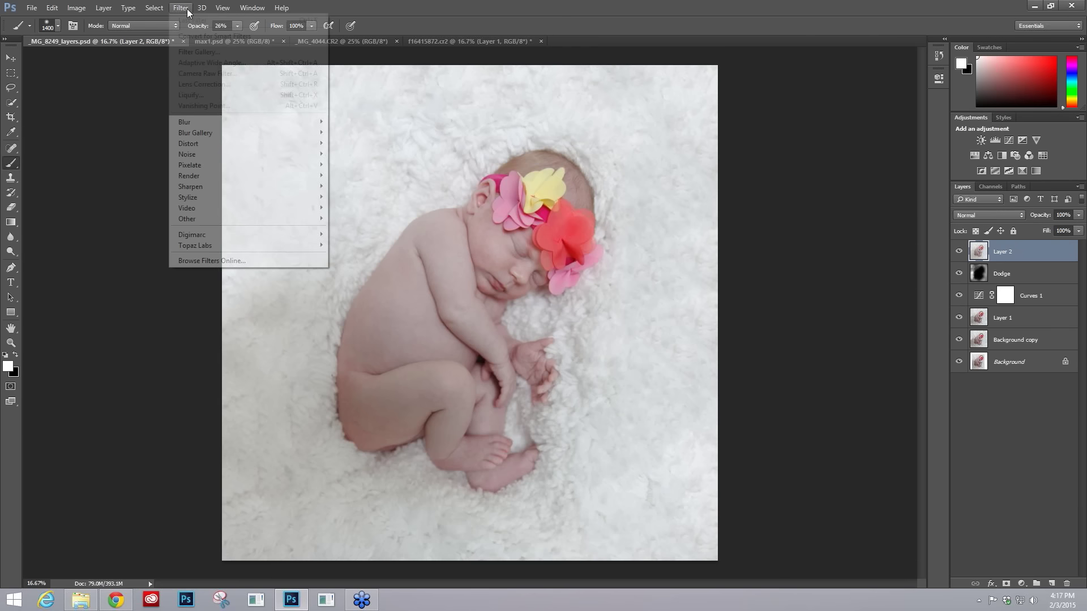
pyautogui.moveTo(209, 245)
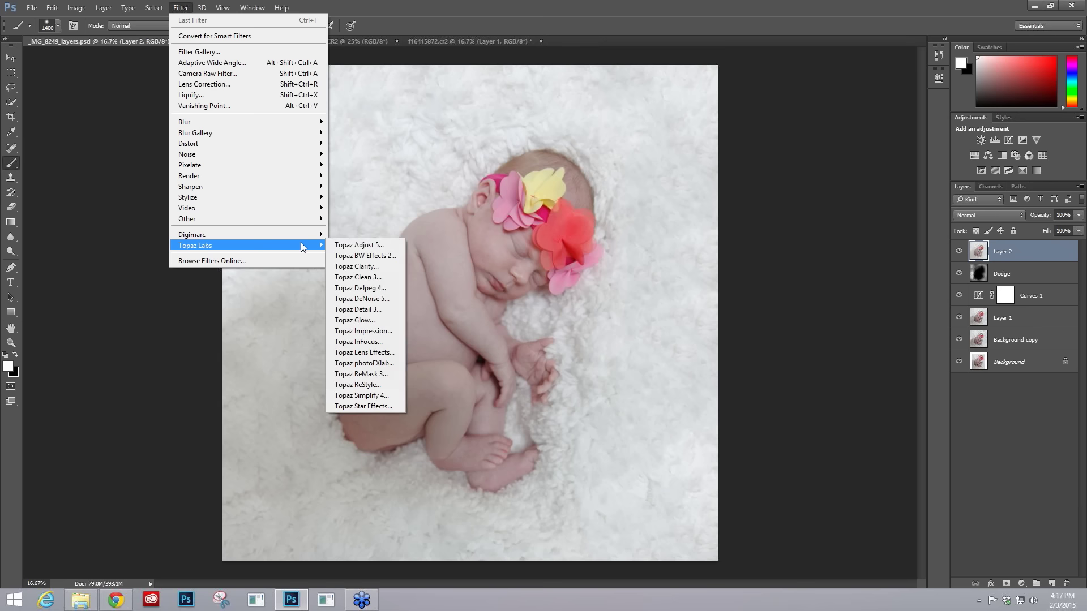
pyautogui.click(339, 246)
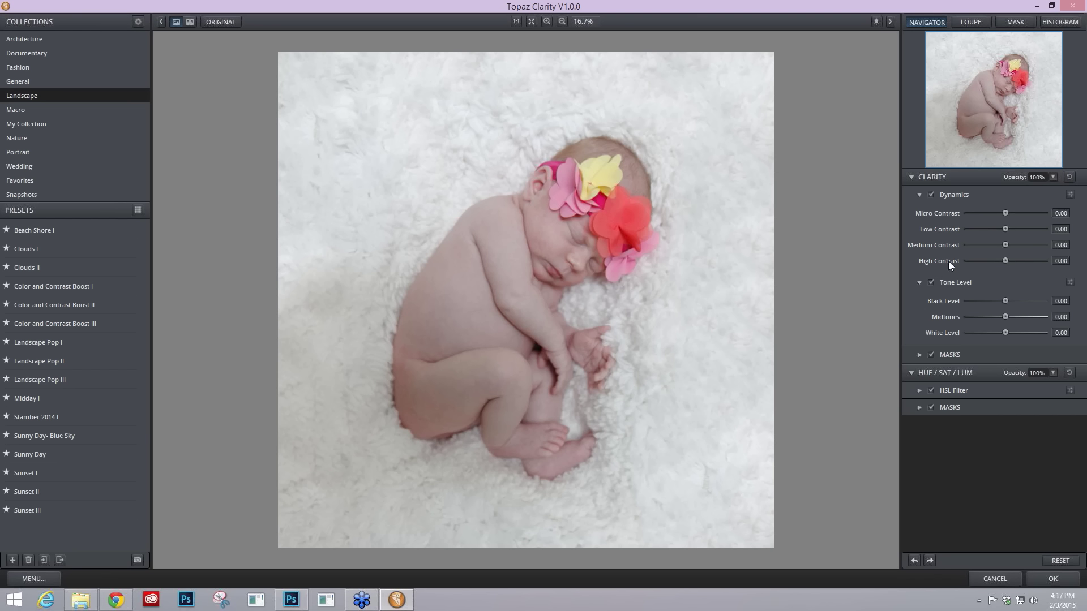
pyautogui.moveTo(1005, 260); pyautogui.dragTo(1040, 260)
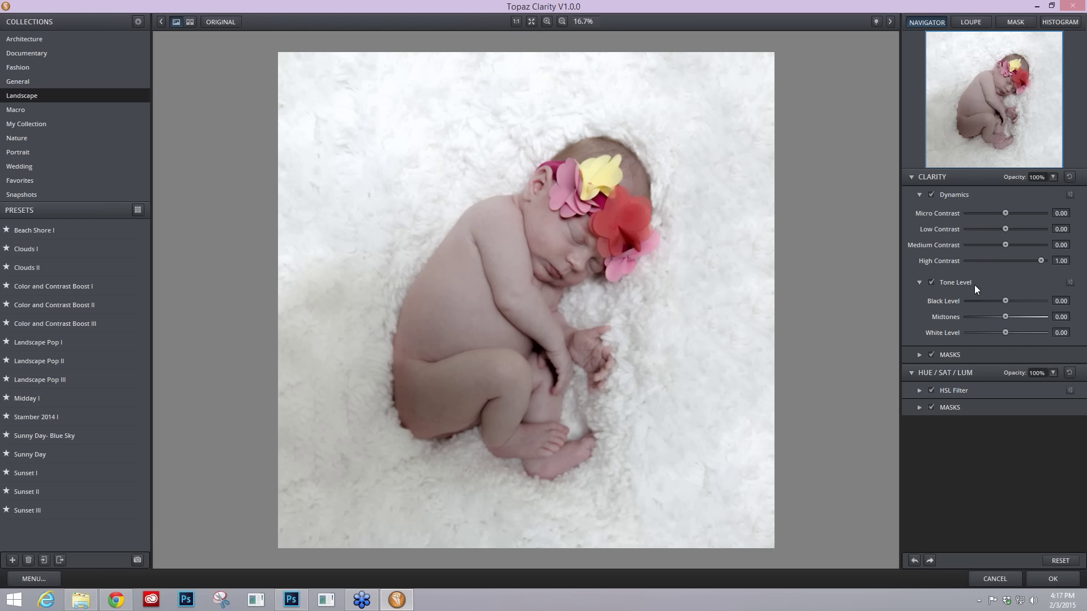
pyautogui.moveTo(1039, 260); pyautogui.dragTo(1006, 261)
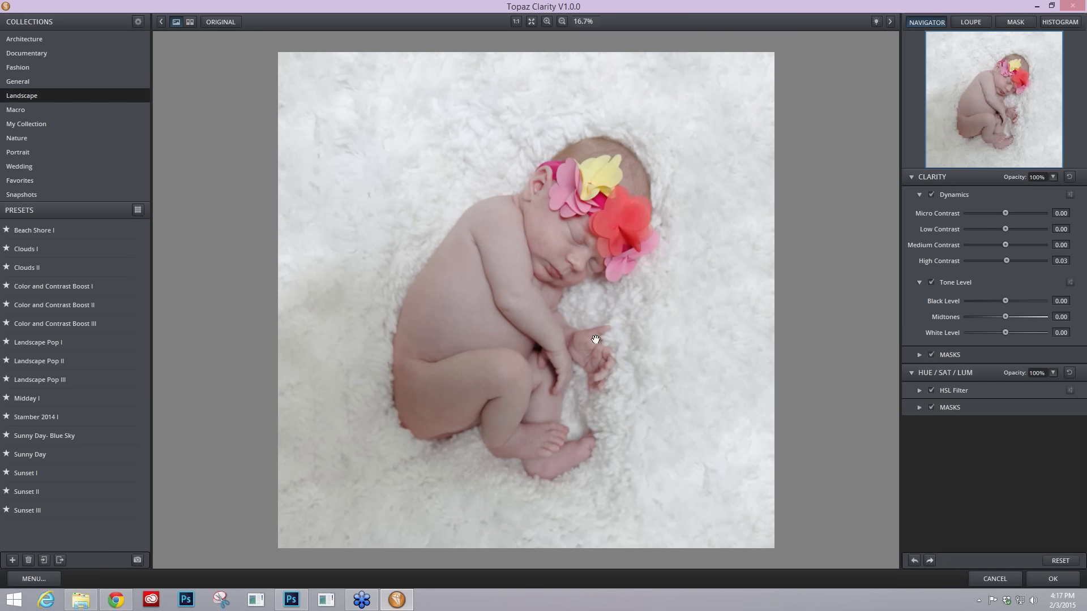
# Lower Micro Contrast to -0.66 to soften the skin while viewing the baby's face at 50%.
pyautogui.hotkey('ctrl', '+')
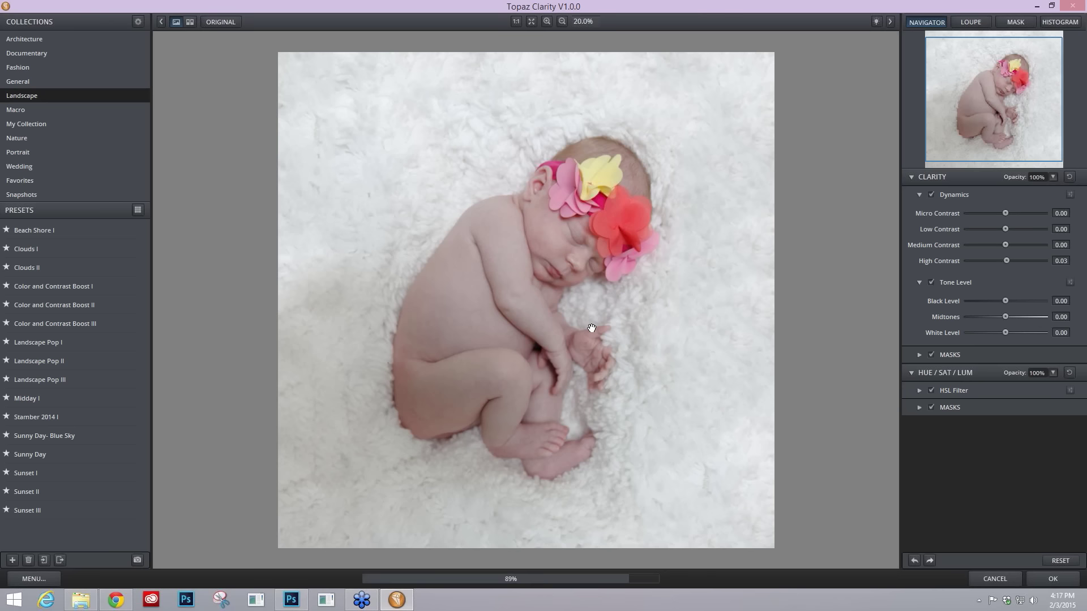
pyautogui.hotkey('ctrl', '+')
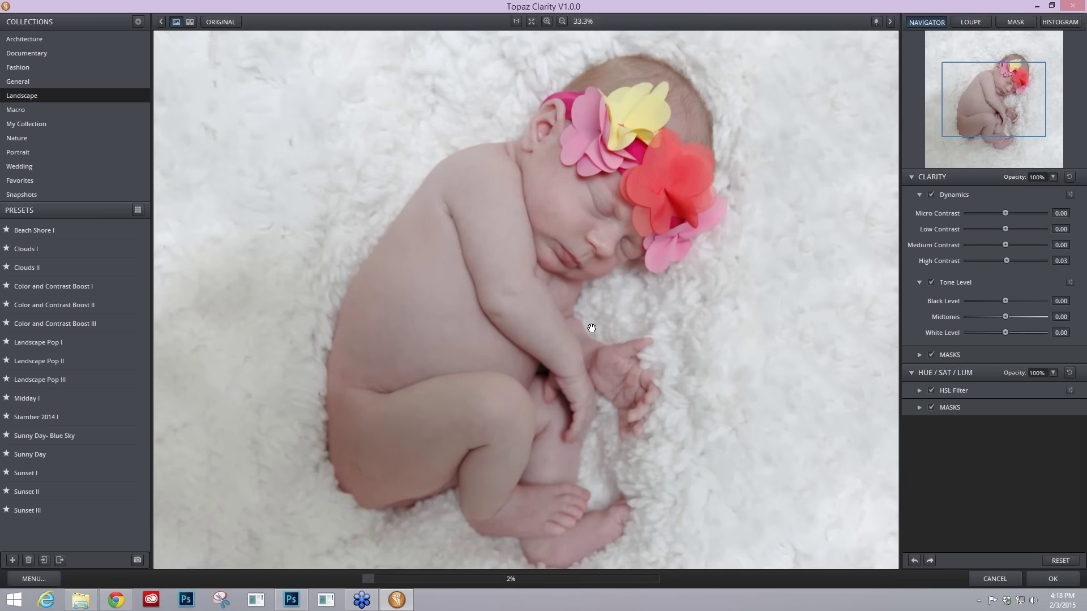
pyautogui.hotkey('ctrl', '+')
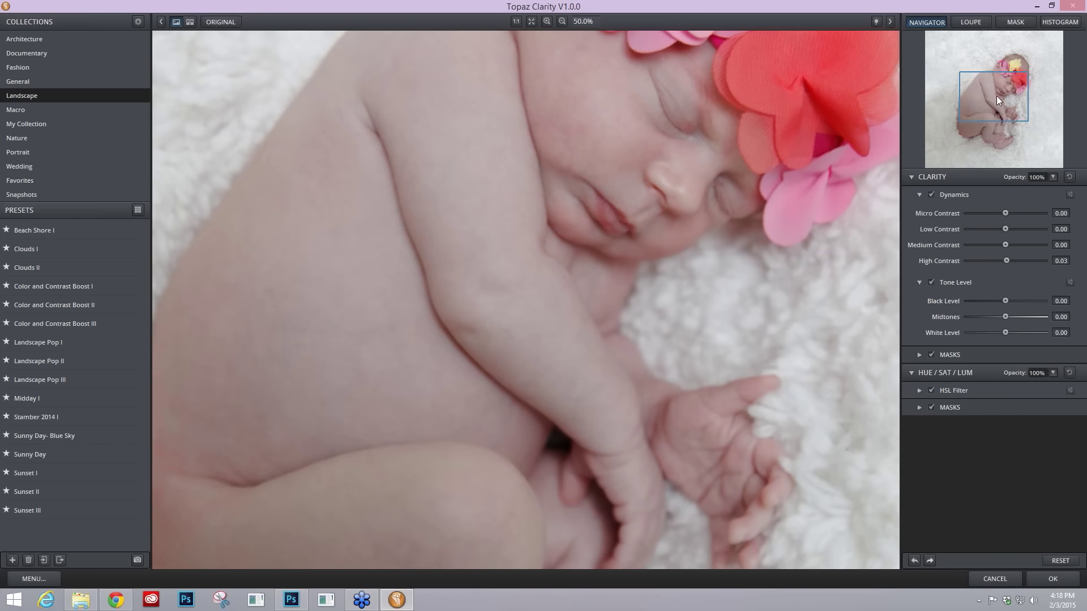
pyautogui.moveTo(996, 96); pyautogui.dragTo(998, 78)
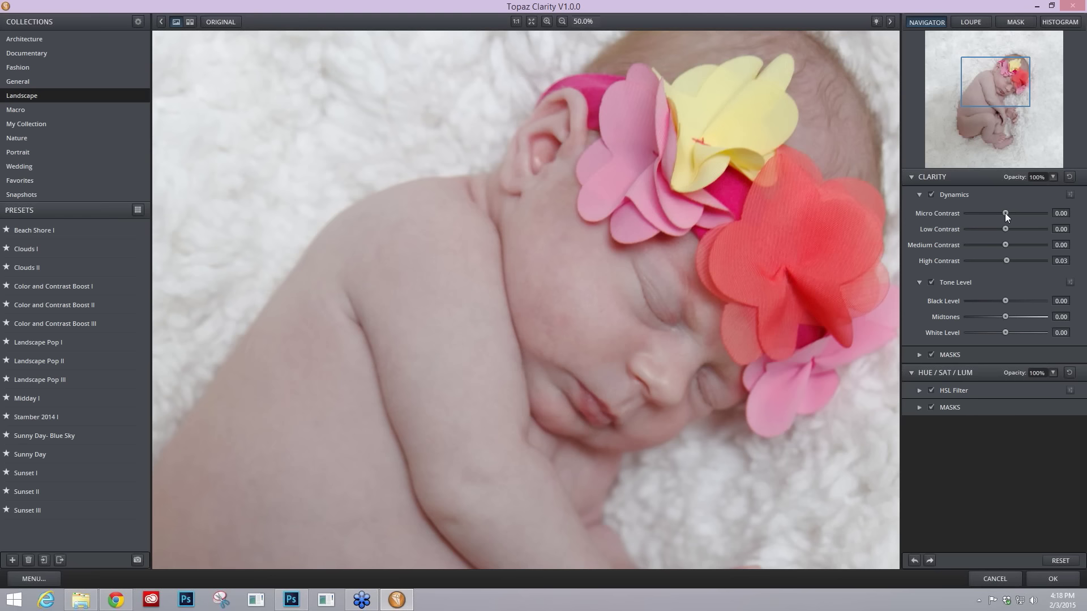
pyautogui.moveTo(1004, 212); pyautogui.dragTo(991, 213)
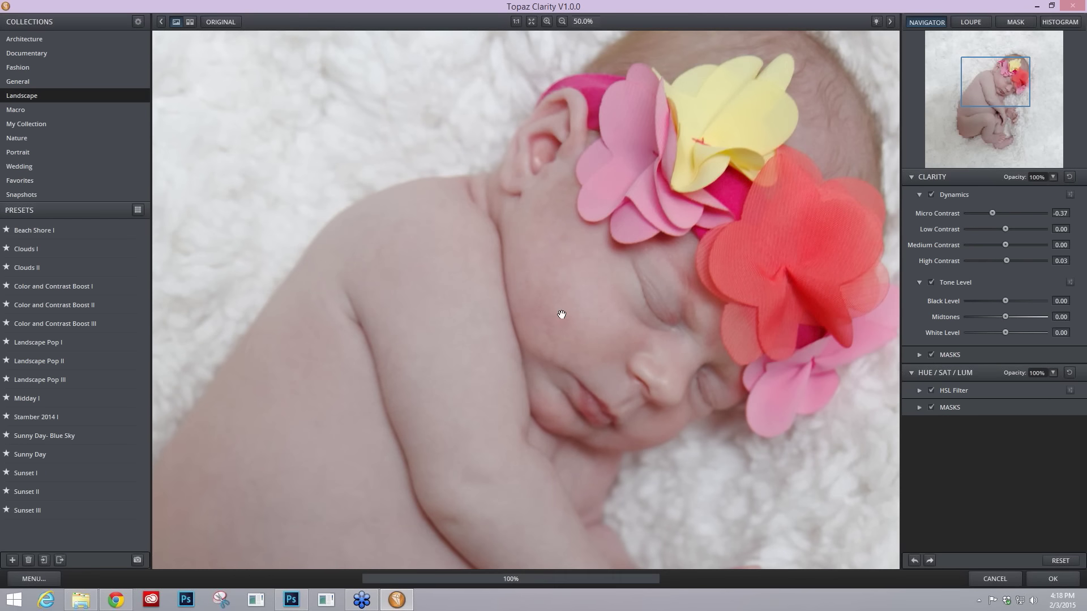
pyautogui.moveTo(993, 211); pyautogui.dragTo(980, 211)
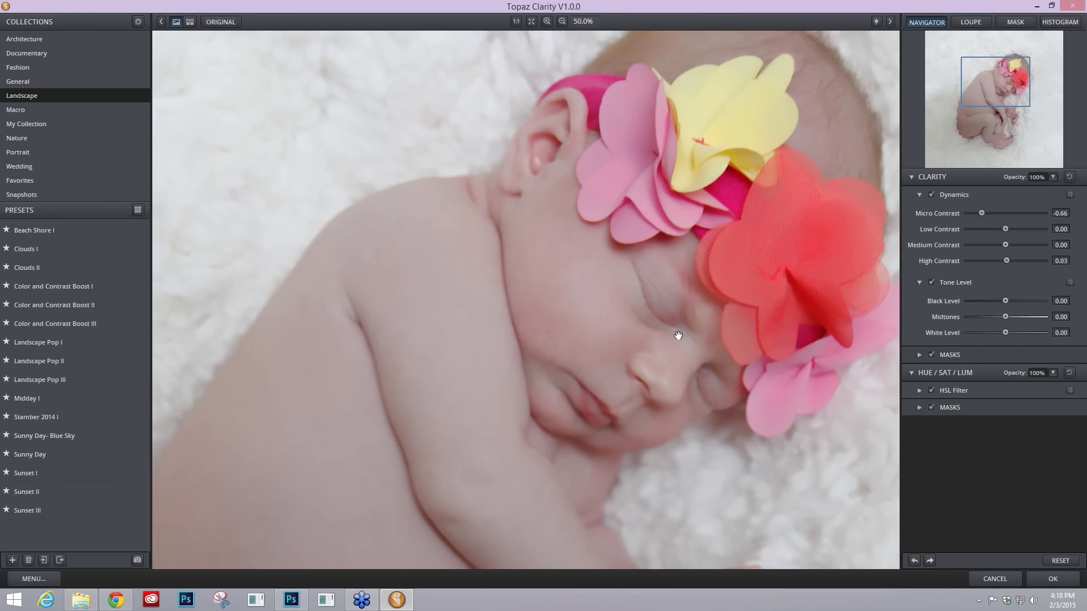
# Compare the softened skin on the baby's face with the original image in the preview.
pyautogui.click(609, 338)
pyautogui.click(608, 338)
pyautogui.click(609, 338)
pyautogui.click(609, 338)
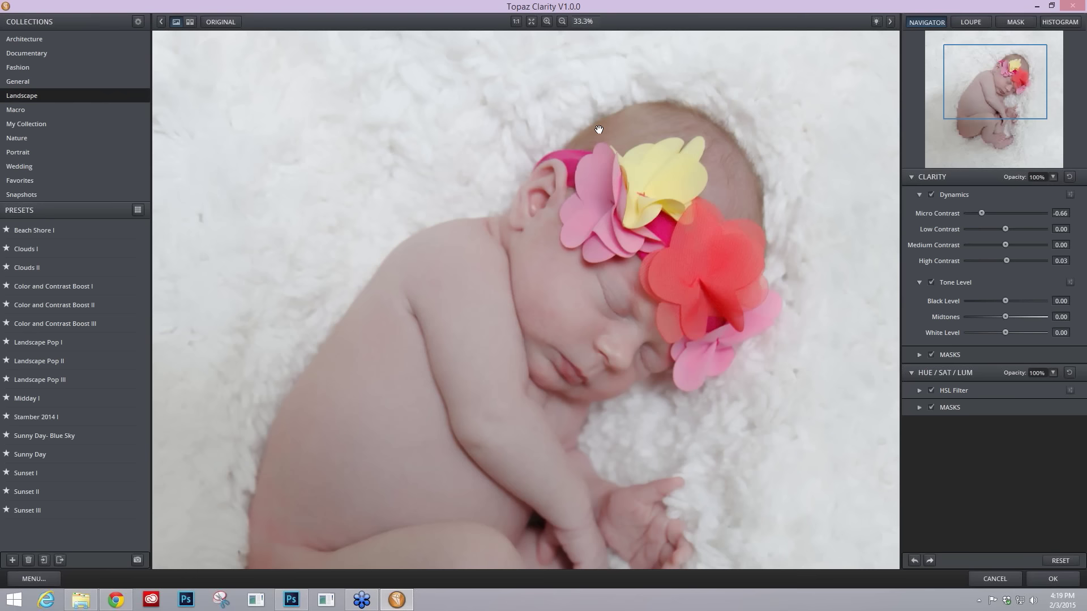
pyautogui.moveTo(599, 130); pyautogui.dragTo(582, 126)
pyautogui.moveTo(538, 145); pyautogui.dragTo(543, 162)
pyautogui.moveTo(544, 163); pyautogui.dragTo(659, 170)
pyautogui.moveTo(753, 209); pyautogui.dragTo(750, 270)
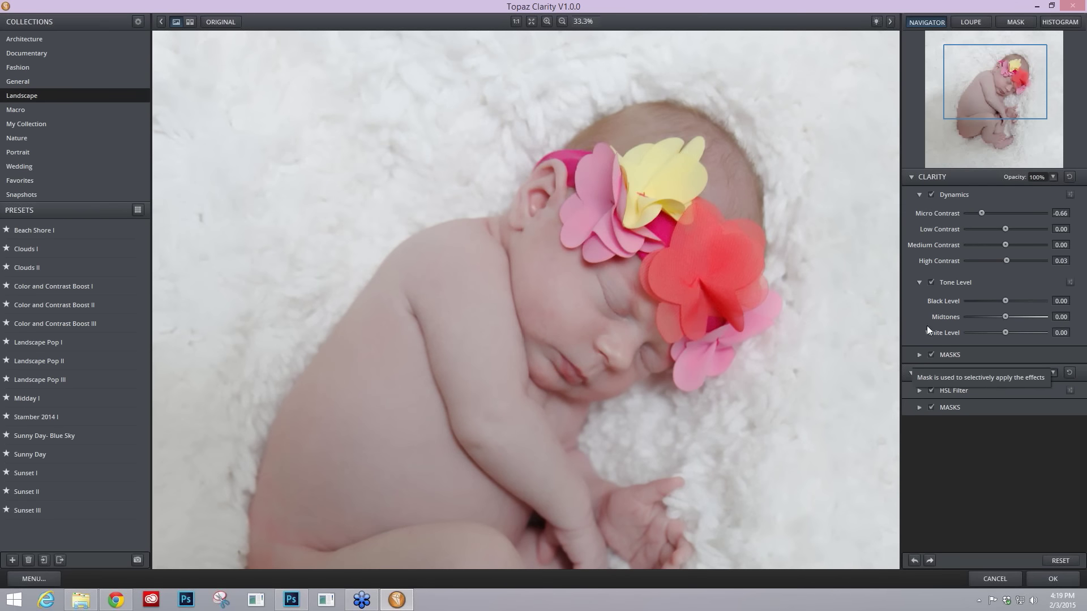
# Set up the Clarity mask's hiding brush with the Normal type, brush size 0.08 and hardness 0.32.
pyautogui.click(919, 194)
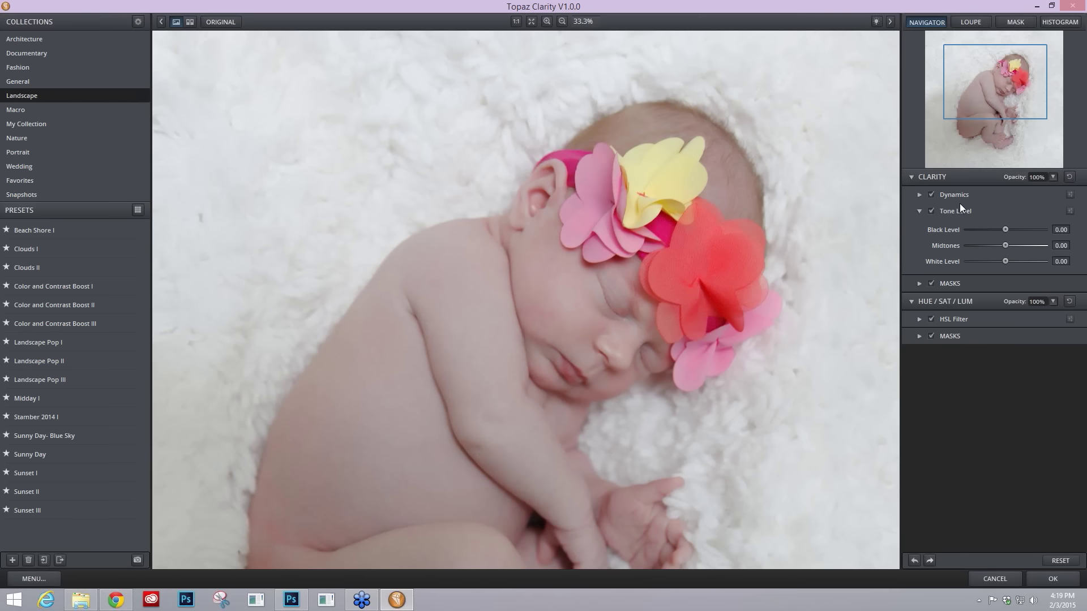
pyautogui.click(918, 211)
pyautogui.click(919, 228)
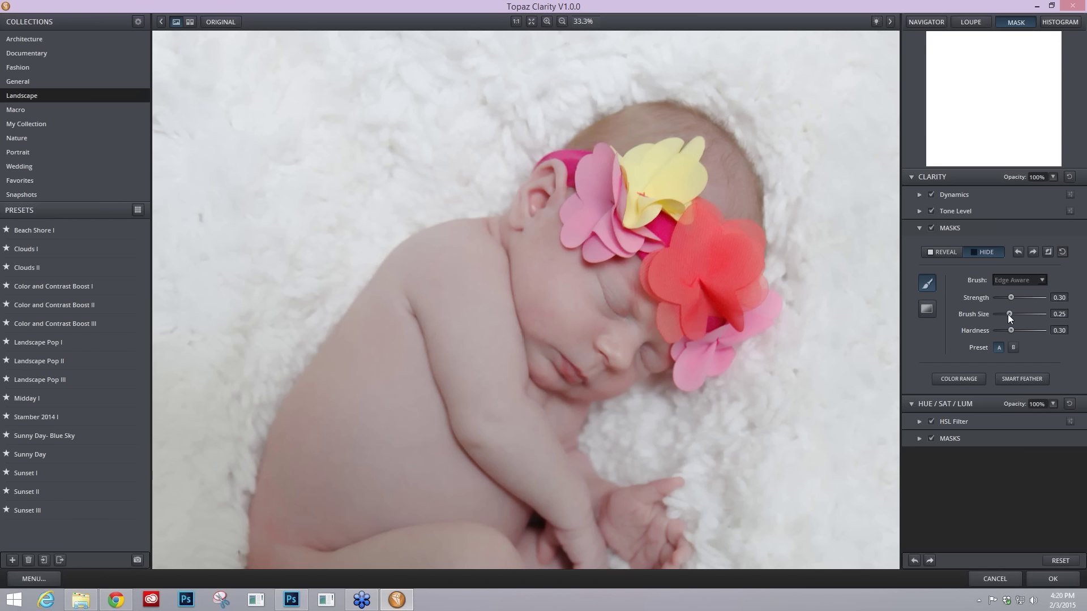
pyautogui.moveTo(1007, 314); pyautogui.dragTo(1002, 315)
pyautogui.moveTo(1011, 330); pyautogui.dragTo(1011, 330)
pyautogui.moveTo(1002, 315); pyautogui.dragTo(1002, 313)
pyautogui.click(1041, 280)
pyautogui.click(1040, 280)
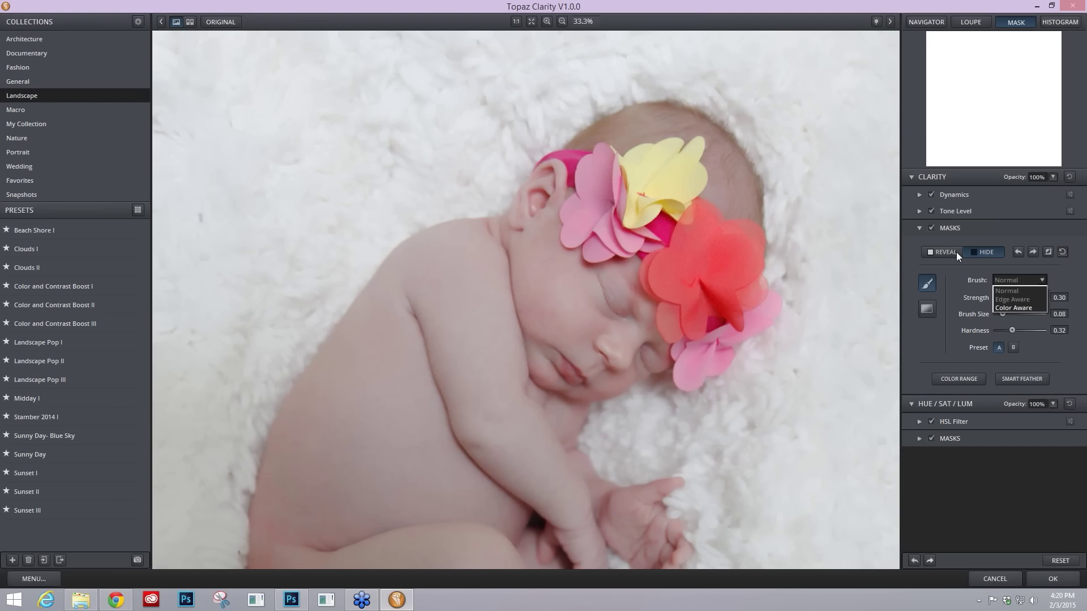
pyautogui.click(987, 297)
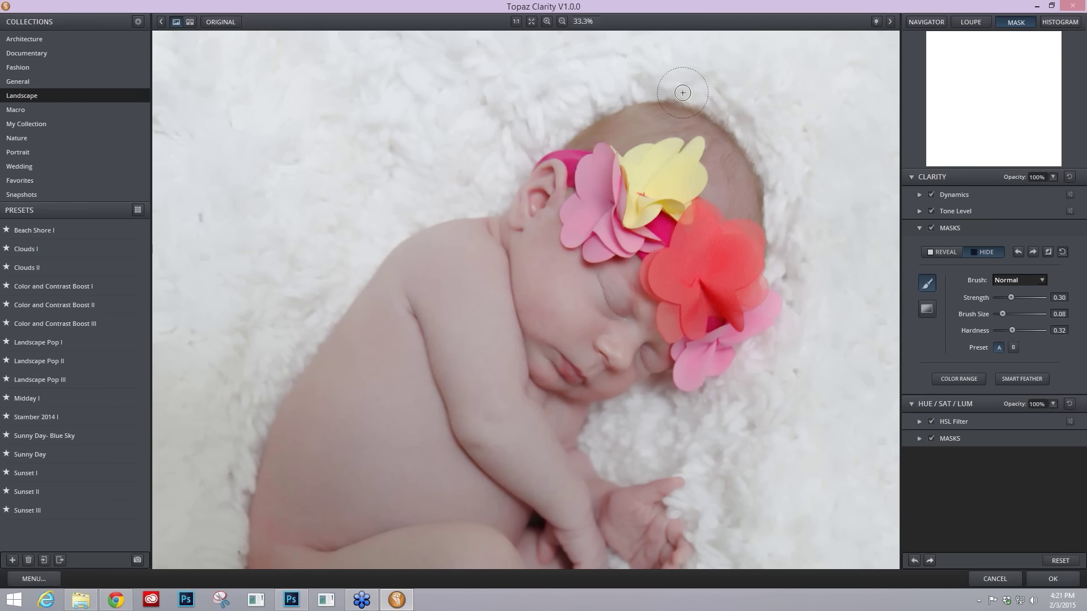
# Paint on the mask over the headband flowers and hair to hide the Clarity effect there.
pyautogui.moveTo(598, 145)
pyautogui.mouseDown()
pyautogui.moveTo(671, 124)
pyautogui.moveTo(650, 141)
pyautogui.mouseUp()
pyautogui.moveTo(728, 202)
pyautogui.mouseDown()
pyautogui.moveTo(753, 220)
pyautogui.moveTo(755, 198)
pyautogui.mouseUp()
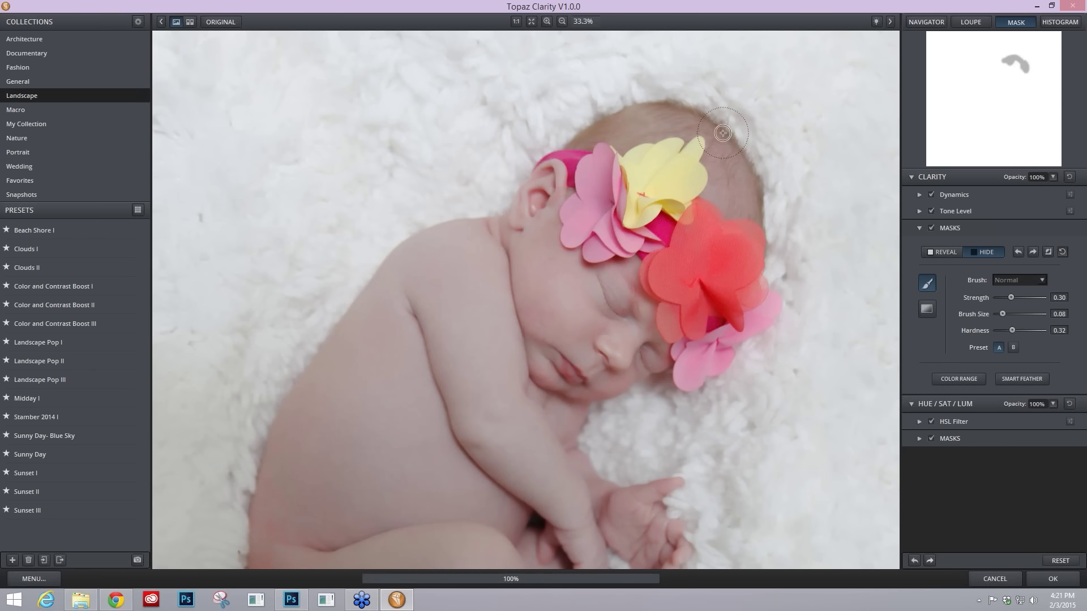
pyautogui.moveTo(668, 180); pyautogui.dragTo(691, 293)
pyautogui.moveTo(706, 354)
pyautogui.mouseDown()
pyautogui.moveTo(714, 291)
pyautogui.moveTo(647, 244)
pyautogui.mouseUp()
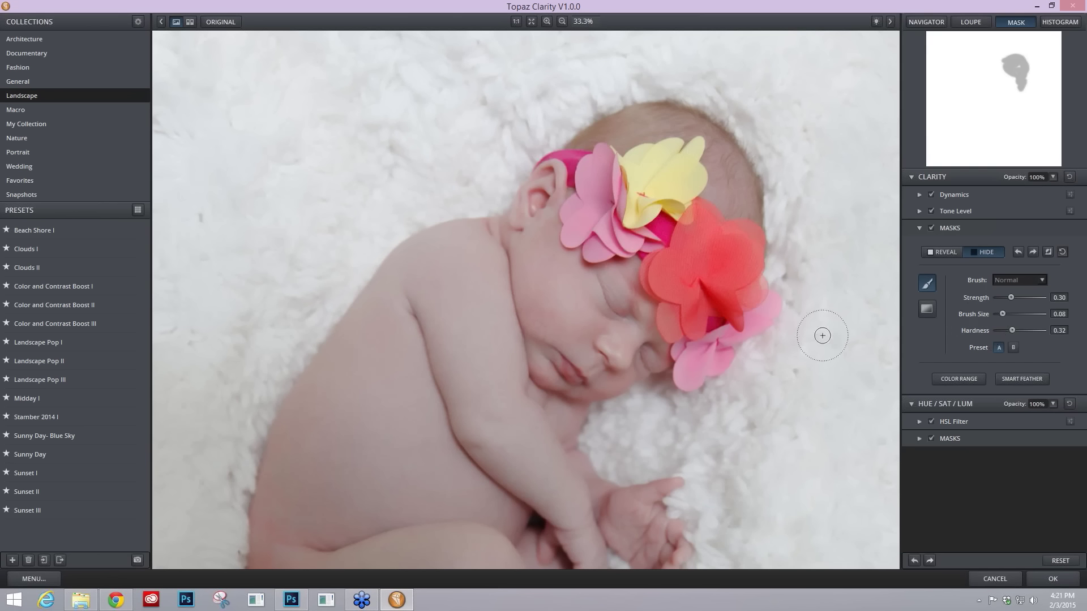
# Reduce the mask brush size to 0.01 and hide the effect on the baby's fine facial details.
pyautogui.scroll(1, 832, 274)
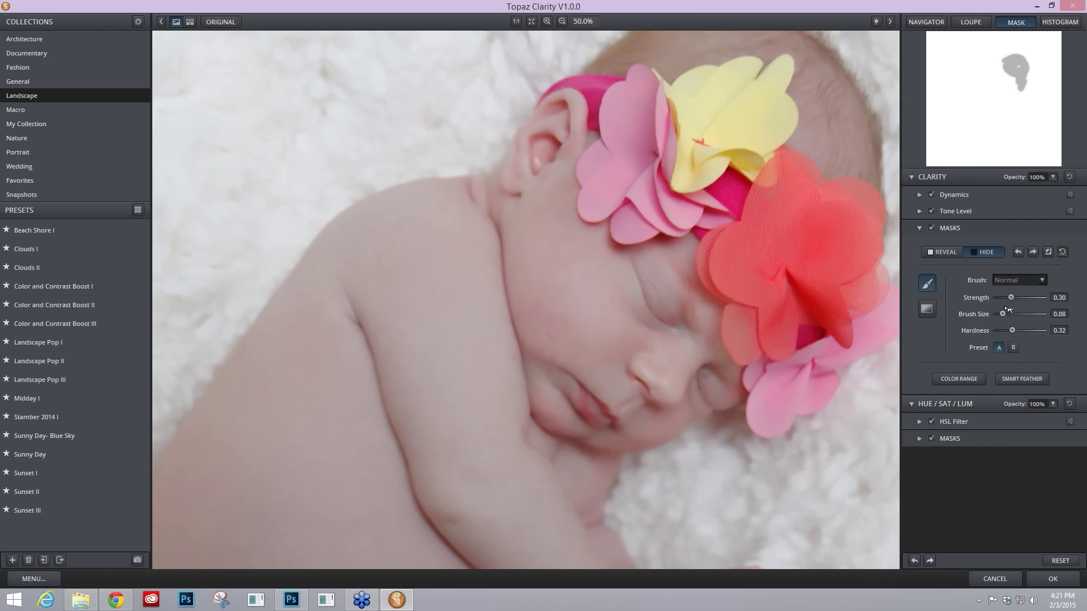
pyautogui.moveTo(1002, 313); pyautogui.dragTo(998, 314)
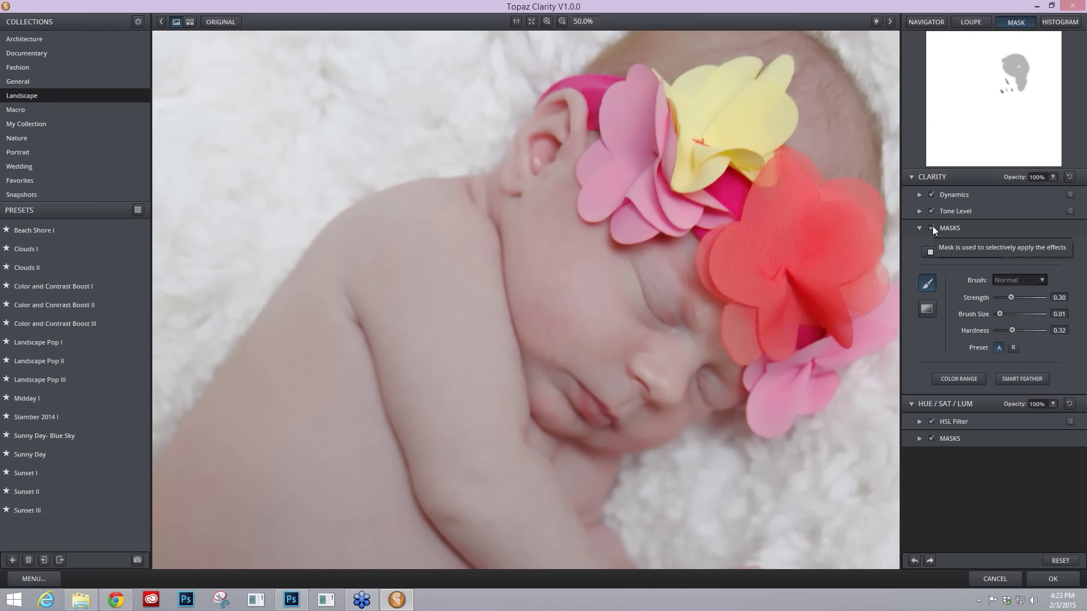
pyautogui.hotkey('ctrl', '-')
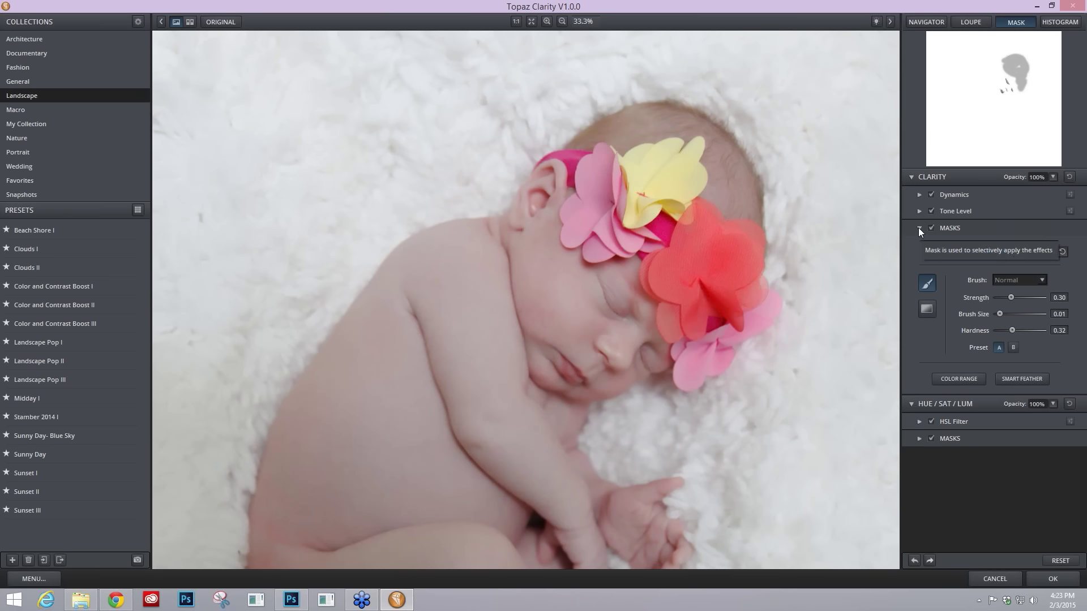
pyautogui.click(918, 227)
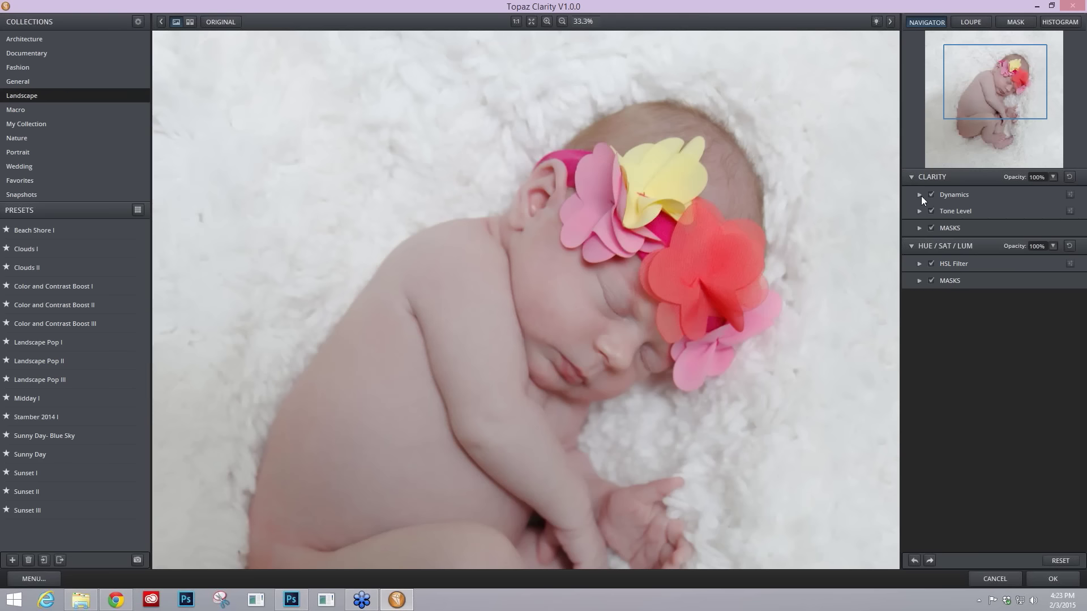
# Try a Medium Contrast of -0.41 in the Clarity dynamics and ease it back to -0.11.
pyautogui.click(918, 196)
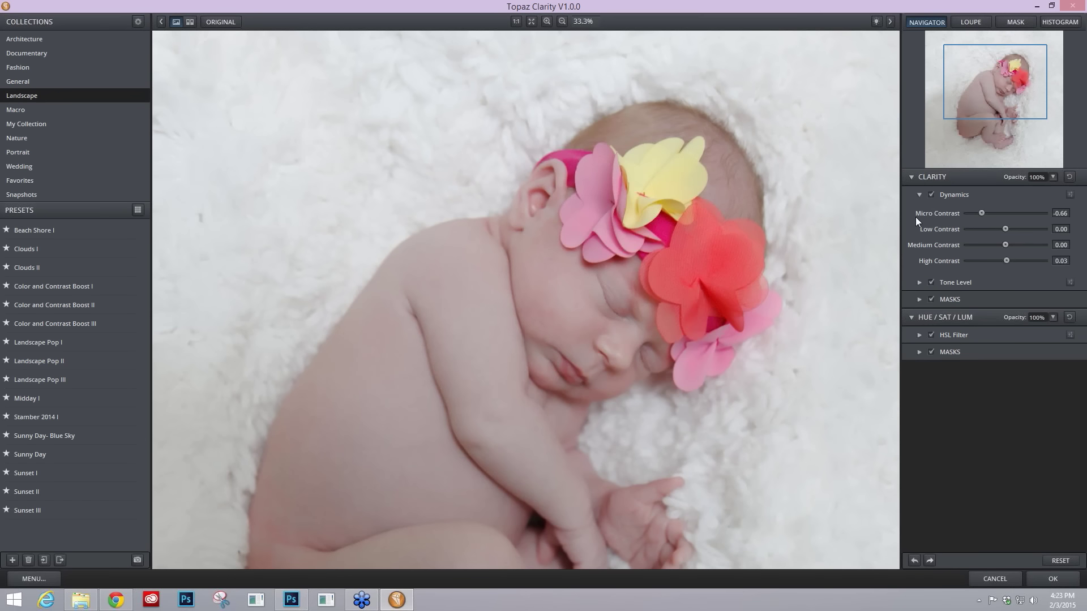
pyautogui.hotkey('ctrl', '-')
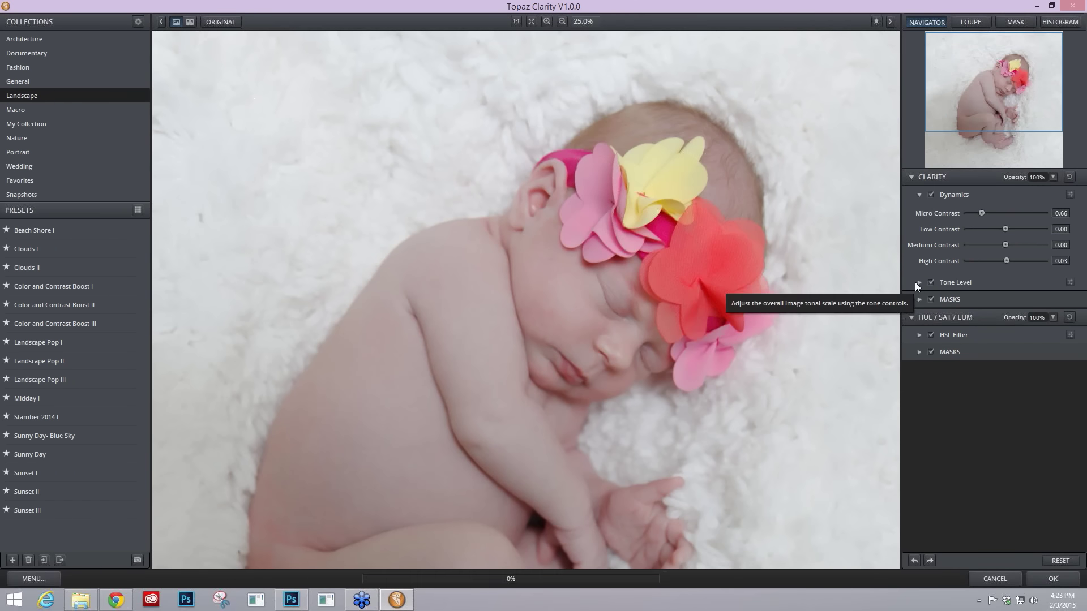
pyautogui.moveTo(971, 119); pyautogui.dragTo(987, 145)
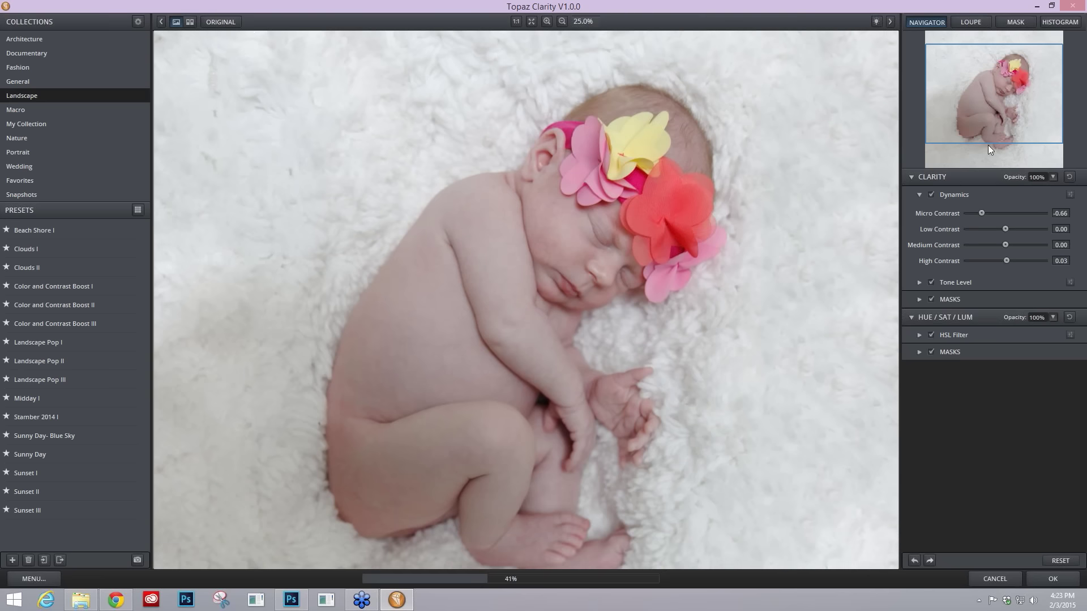
pyautogui.click(1004, 244)
pyautogui.moveTo(1002, 245); pyautogui.dragTo(994, 245)
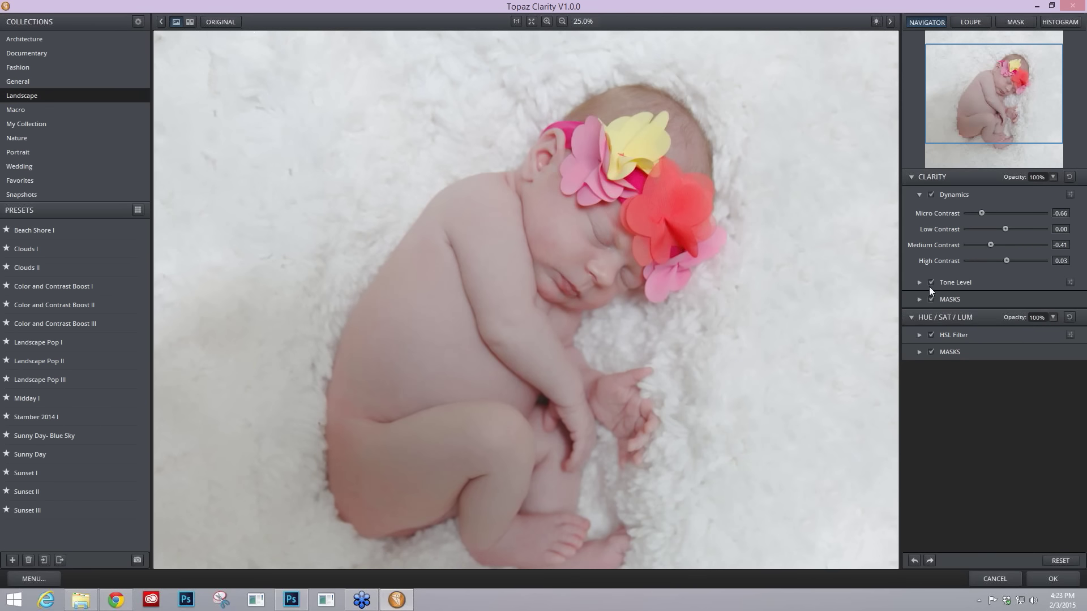
pyautogui.moveTo(990, 245); pyautogui.dragTo(999, 247)
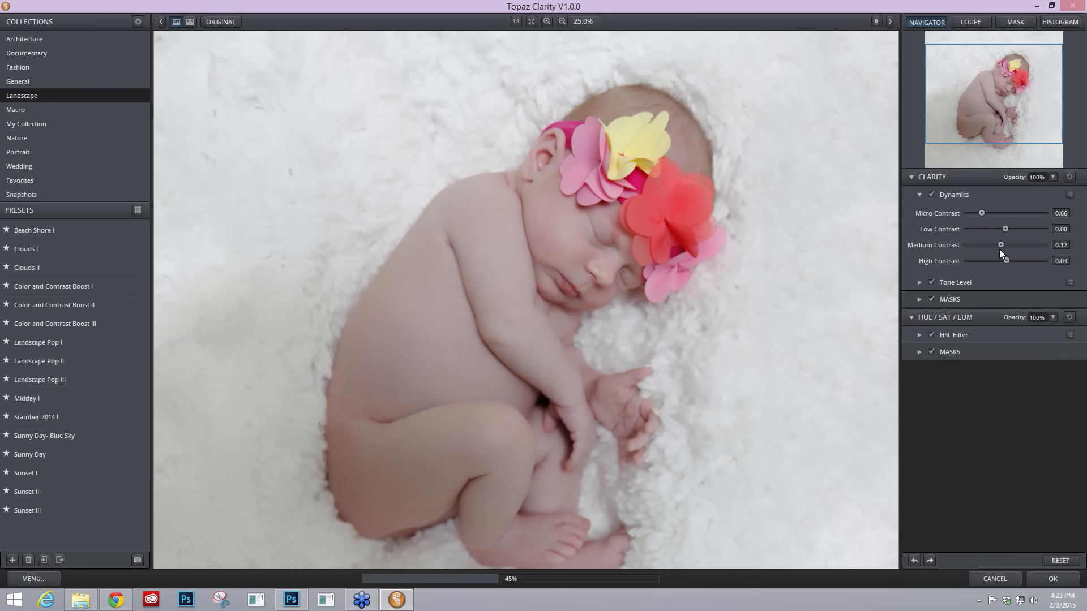
pyautogui.moveTo(999, 246); pyautogui.dragTo(1000, 243)
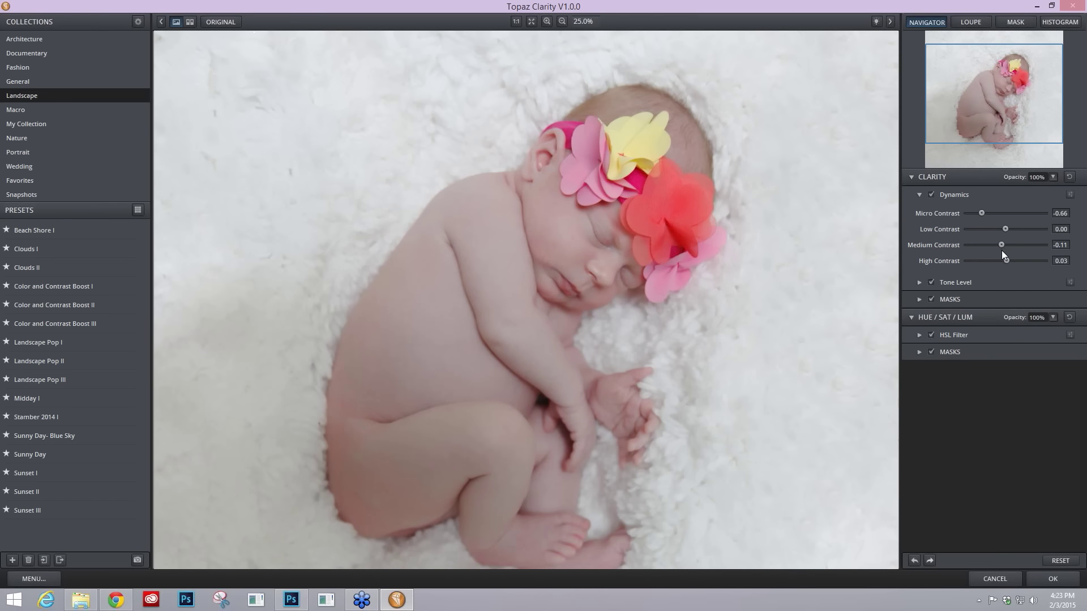
pyautogui.click(768, 339)
# Set the HSL saturation to -0.17 for Red and 0.05 for Orange to reduce the skin's redness.
pyautogui.click(916, 195)
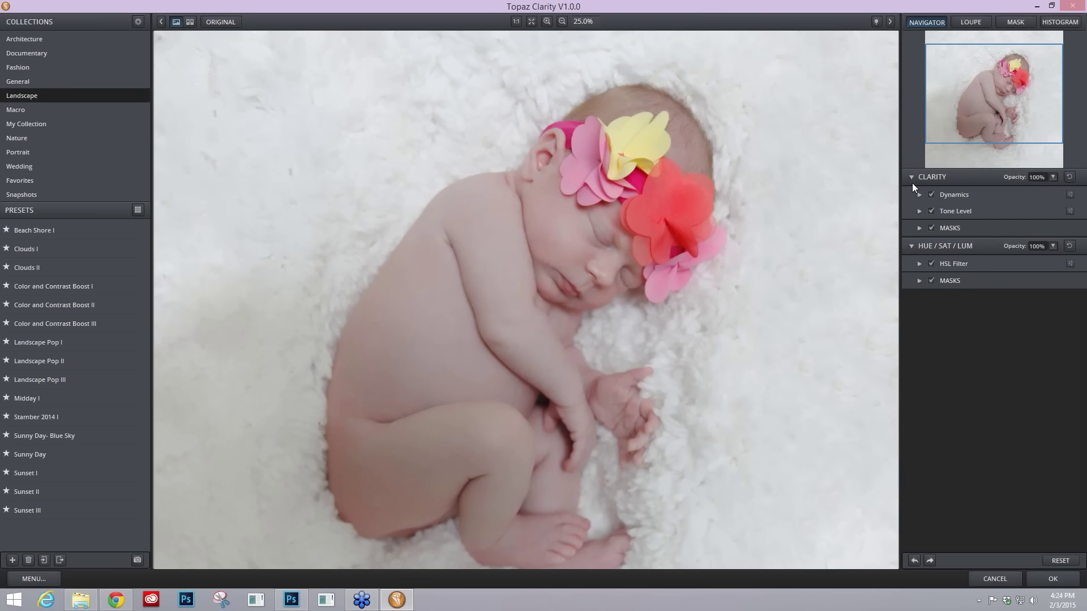
pyautogui.click(911, 177)
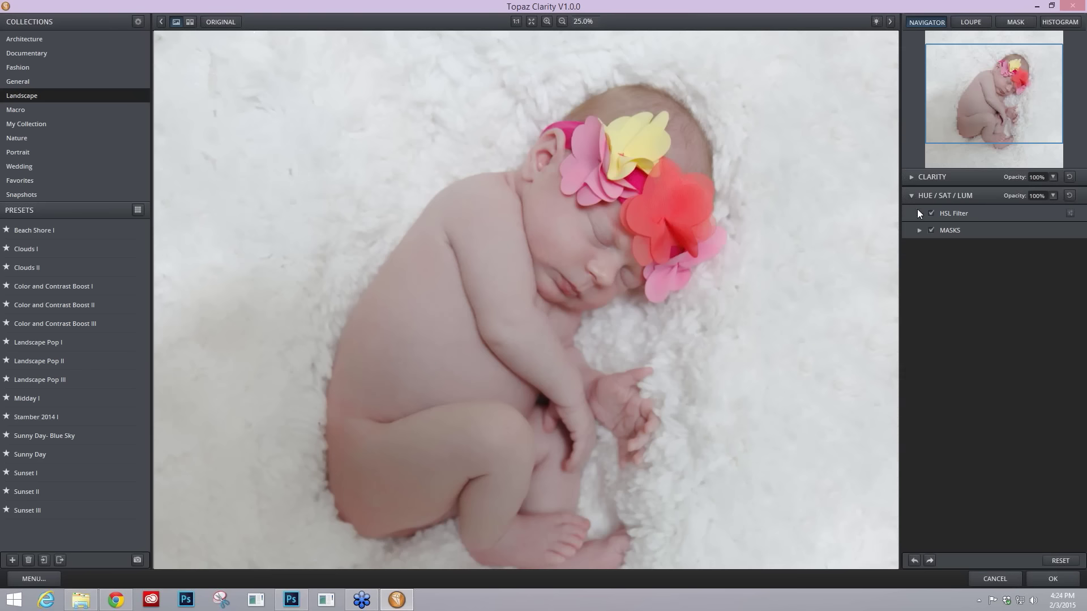
pyautogui.click(919, 214)
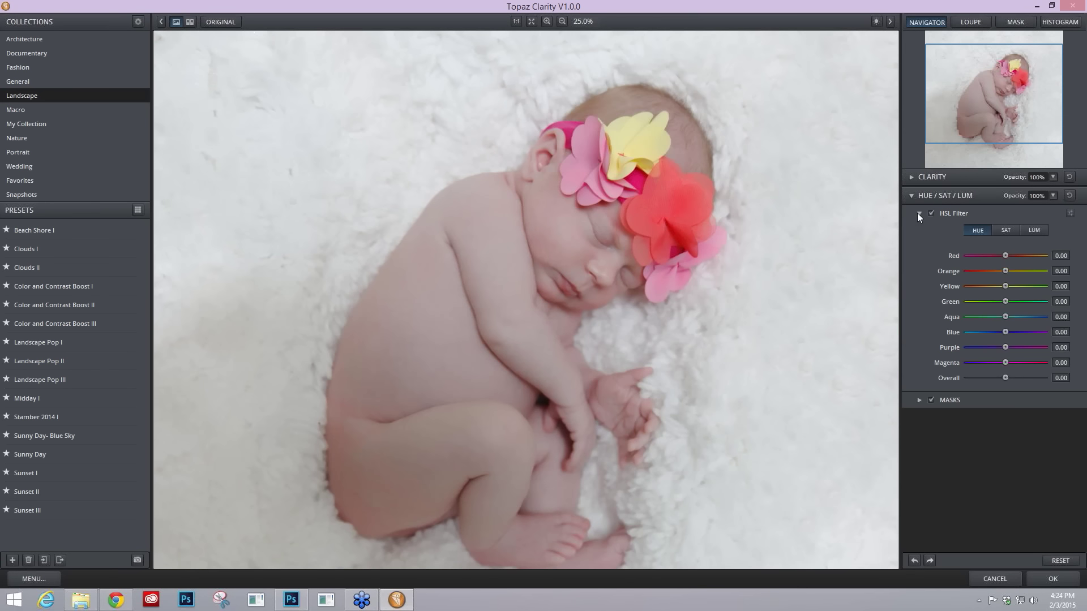
pyautogui.click(1004, 231)
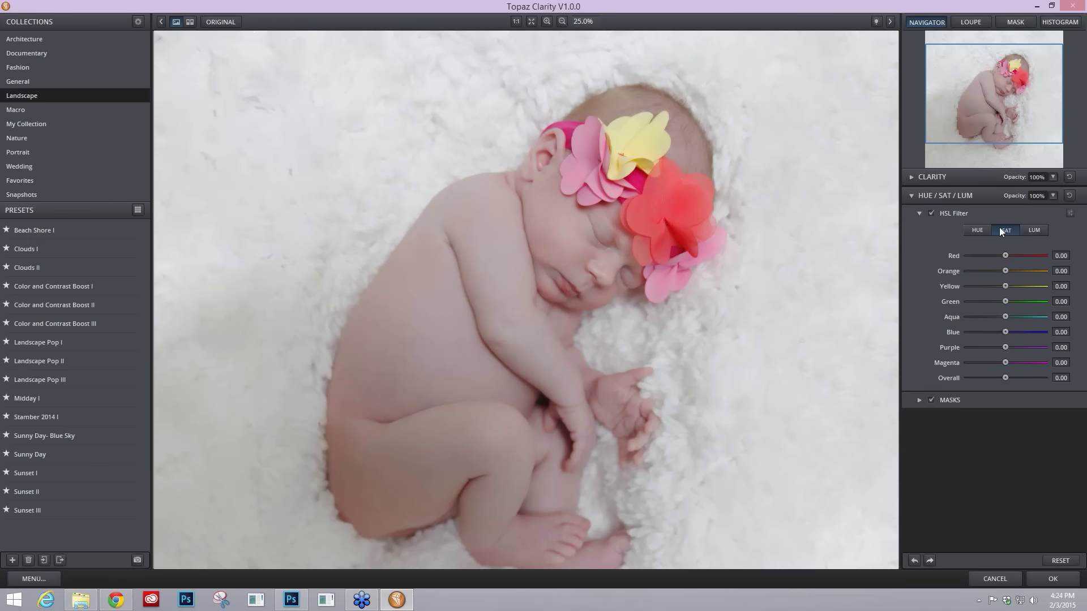
pyautogui.click(1005, 256)
pyautogui.moveTo(1004, 255); pyautogui.dragTo(994, 254)
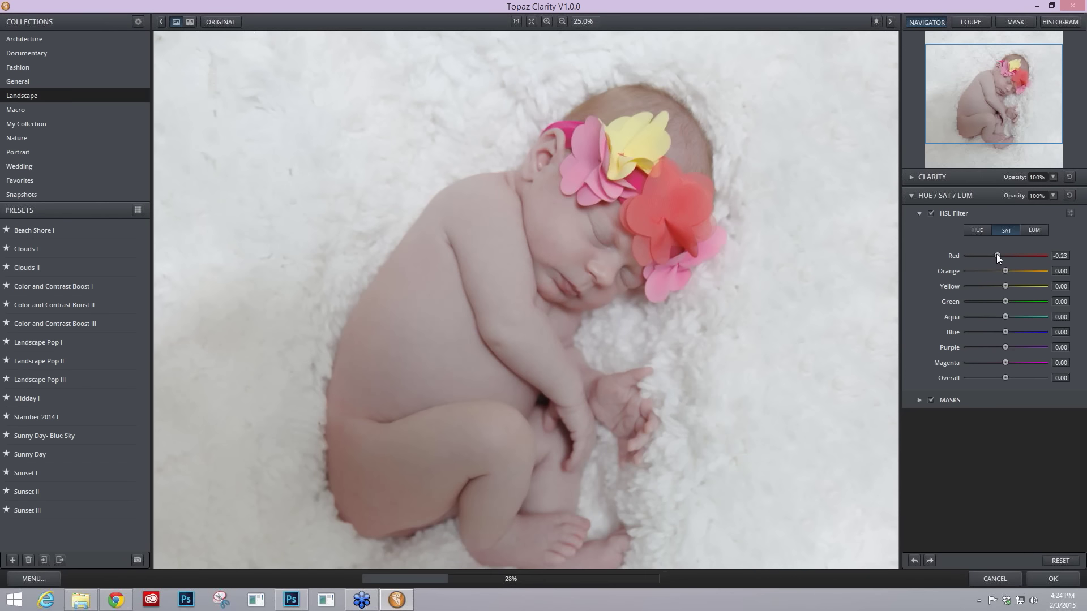
pyautogui.moveTo(997, 254); pyautogui.dragTo(998, 255)
pyautogui.click(1006, 270)
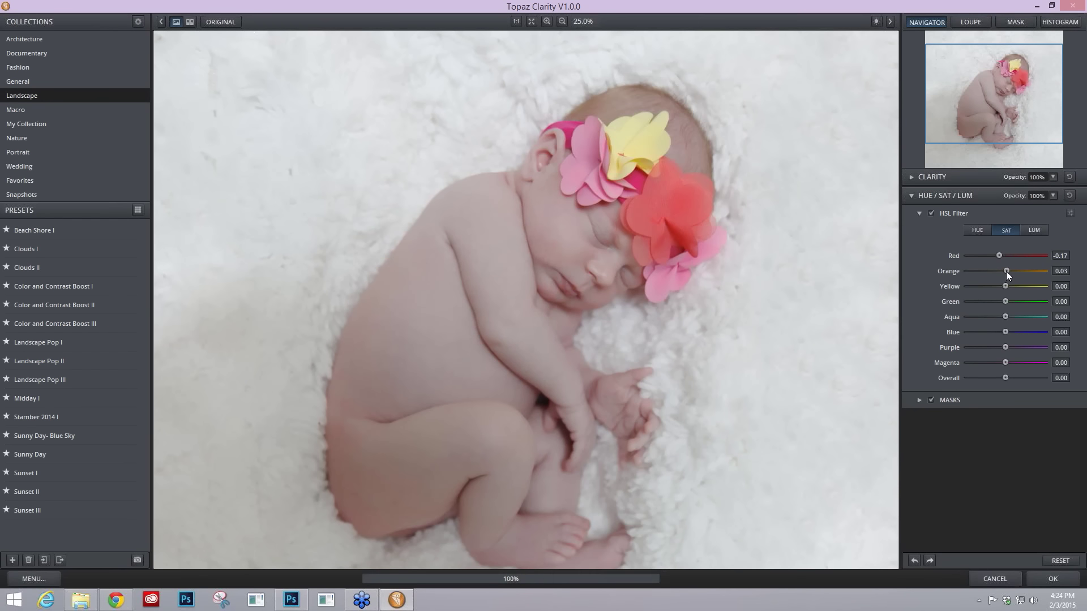
pyautogui.moveTo(1007, 271); pyautogui.dragTo(1009, 271)
pyautogui.moveTo(1007, 271); pyautogui.dragTo(1007, 270)
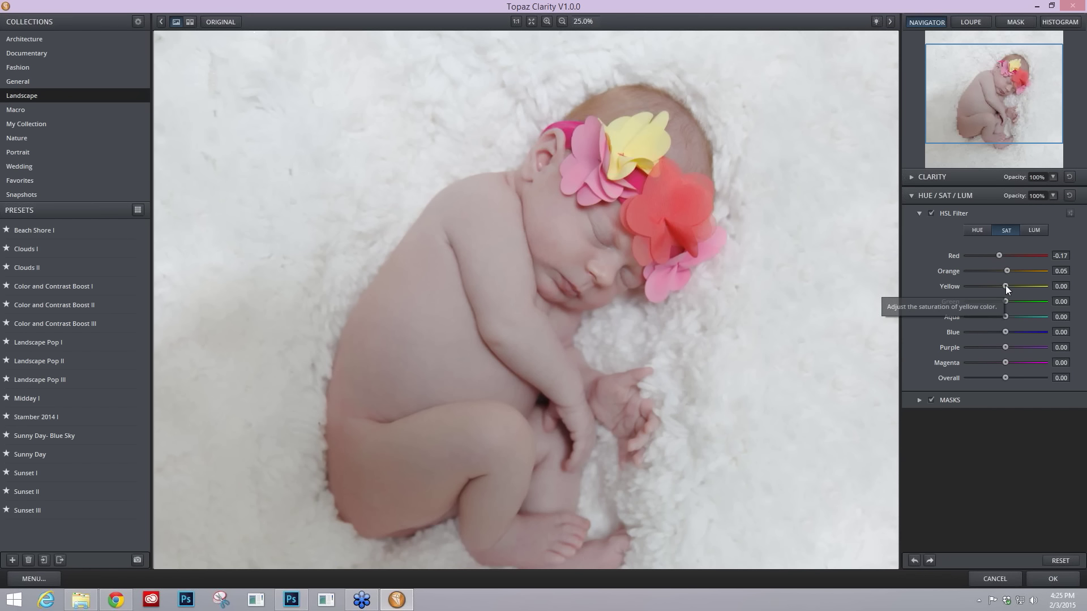
# Set the HSL luminance to 0.09 for Red and 0.05 for Orange, slightly darken Yellow, and apply the Clarity filter.
pyautogui.click(1033, 230)
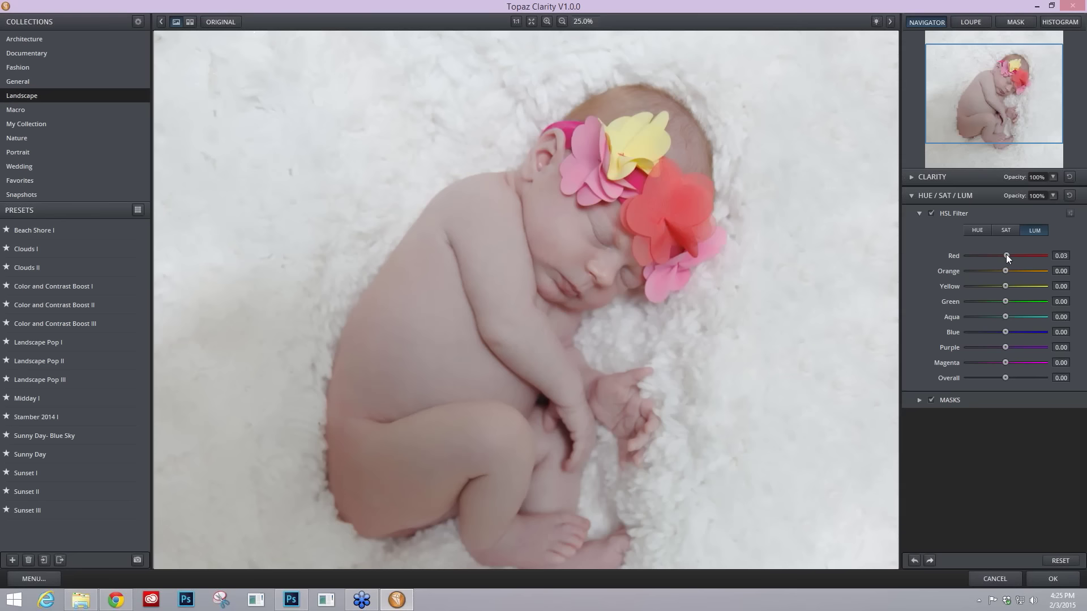
pyautogui.moveTo(1006, 254); pyautogui.dragTo(1006, 254)
pyautogui.moveTo(1006, 255); pyautogui.dragTo(1009, 255)
pyautogui.moveTo(1005, 271); pyautogui.dragTo(1007, 268)
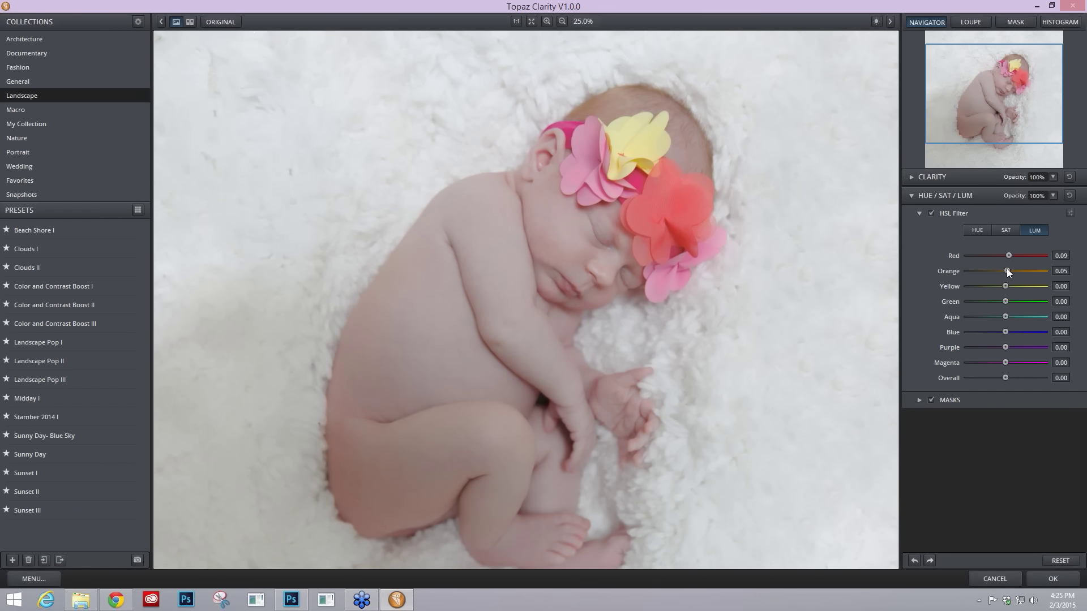
pyautogui.moveTo(1006, 283); pyautogui.dragTo(1009, 284)
pyautogui.moveTo(1008, 285); pyautogui.dragTo(1012, 285)
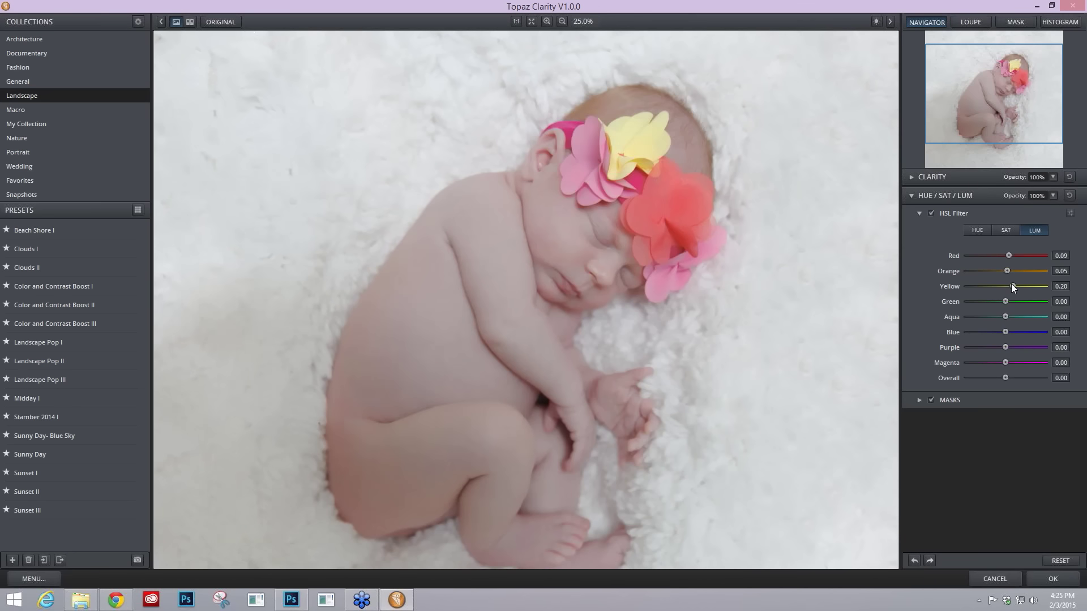
pyautogui.moveTo(1011, 287); pyautogui.dragTo(999, 287)
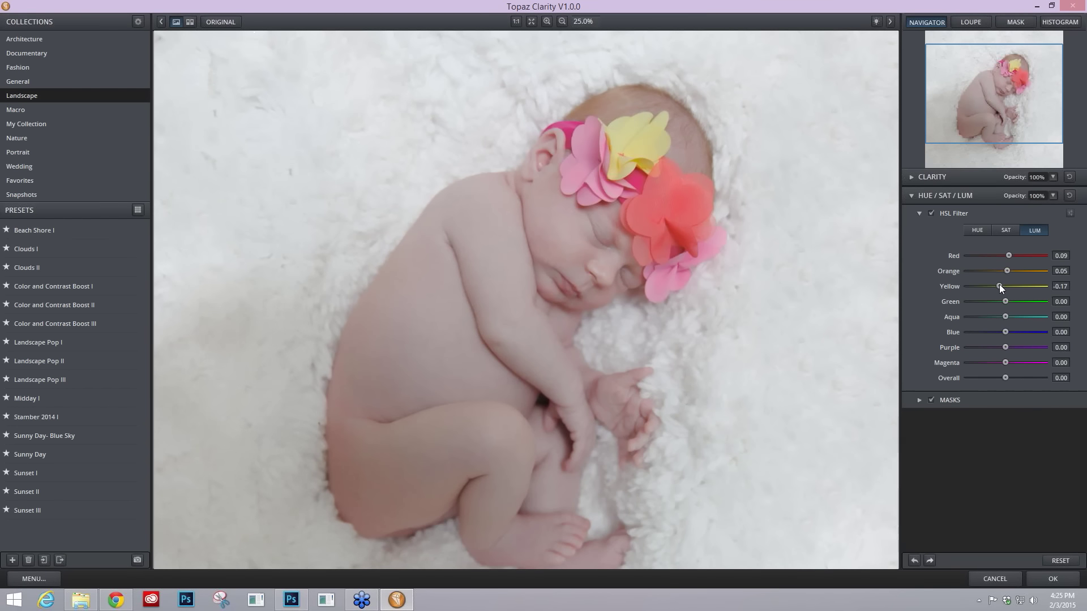
pyautogui.moveTo(1000, 288); pyautogui.dragTo(1001, 288)
pyautogui.moveTo(685, 354); pyautogui.dragTo(693, 350)
pyautogui.click(1058, 579)
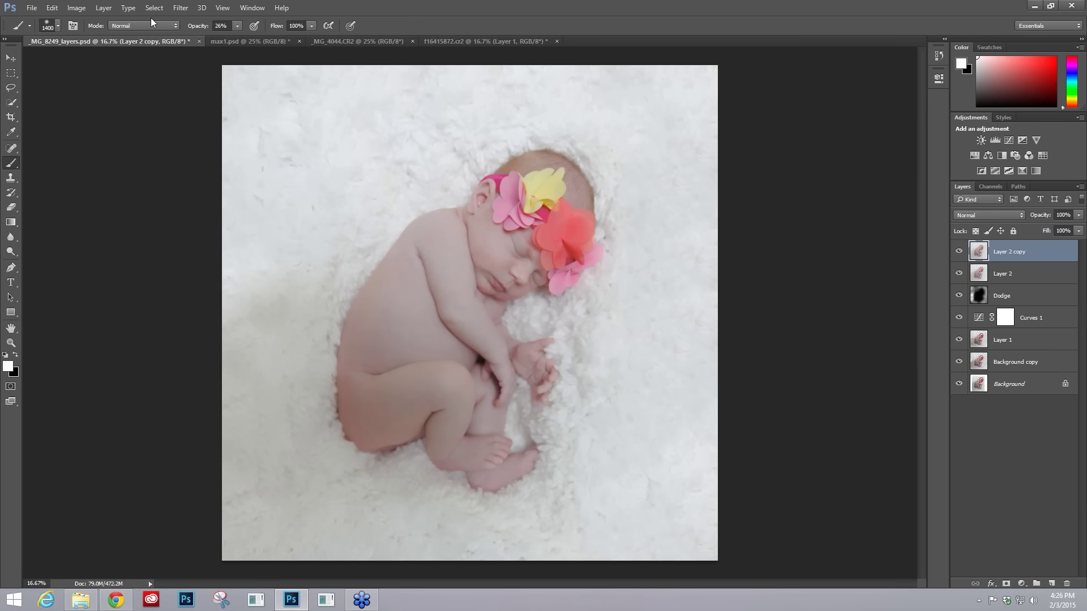
# Open the Topaz Clean 3 filter on Layer 2 copy with the preview on the baby's face.
pyautogui.click(178, 8)
pyautogui.moveTo(197, 244)
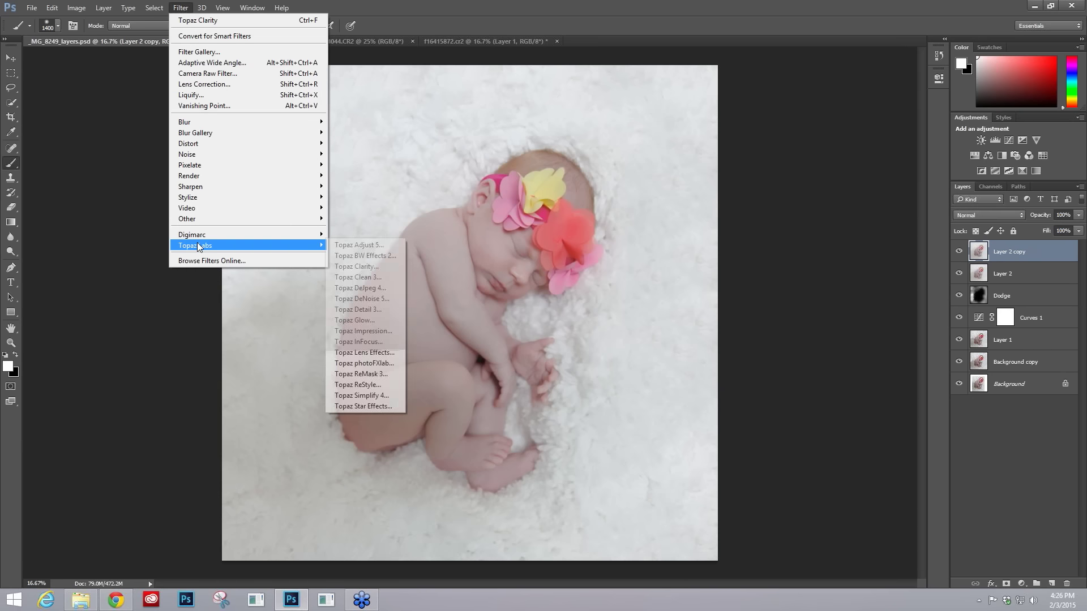
pyautogui.click(371, 274)
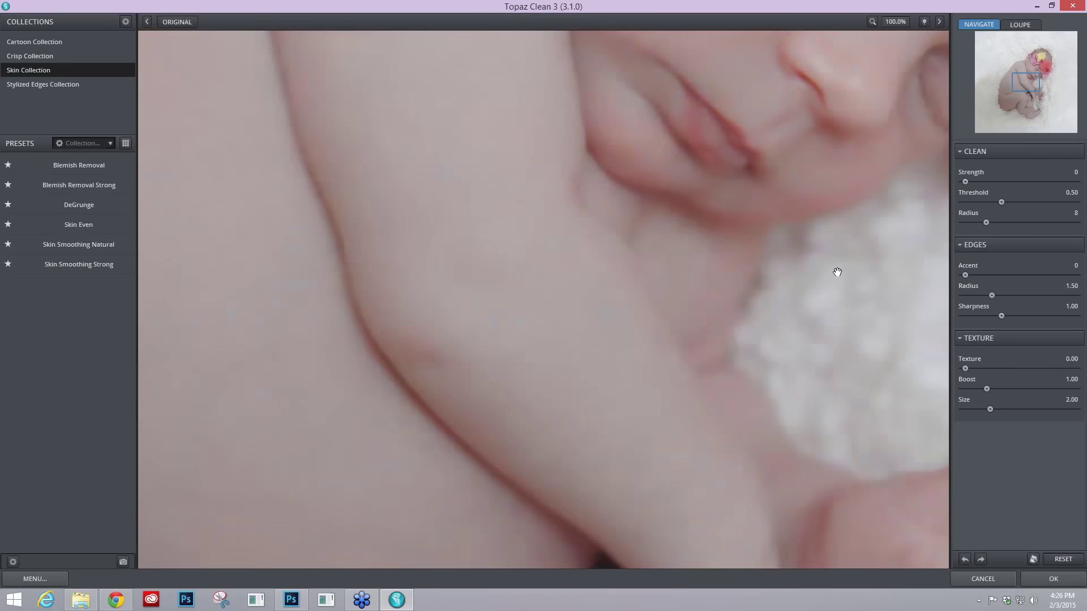
pyautogui.moveTo(1028, 80); pyautogui.dragTo(1030, 68)
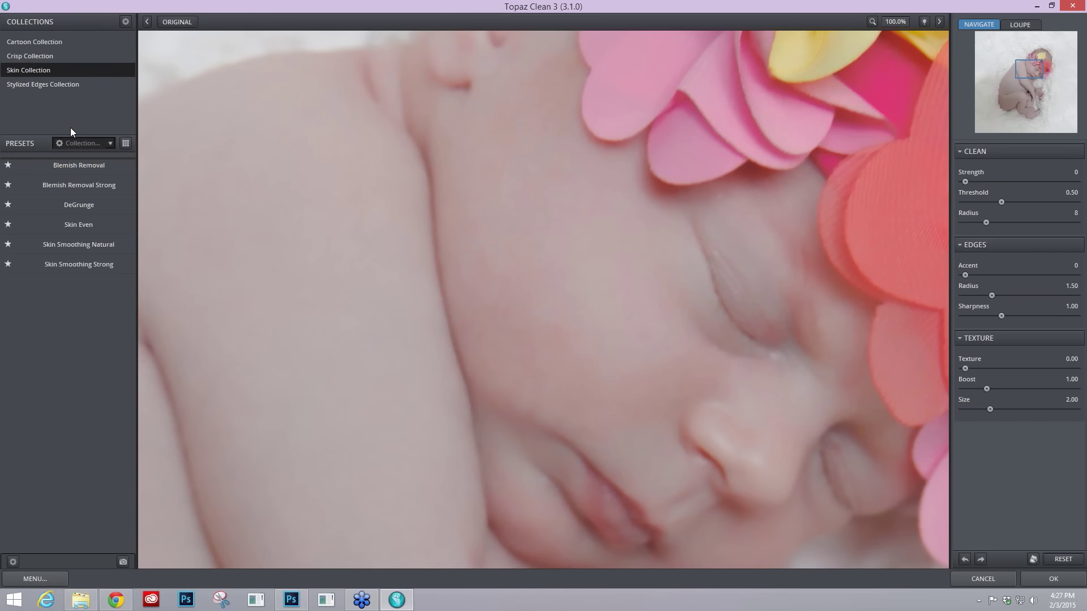
# Try the Blemish Removal preset from the Skin Collection, and switch to Blemish Removal Strong.
pyautogui.moveTo(83, 164)
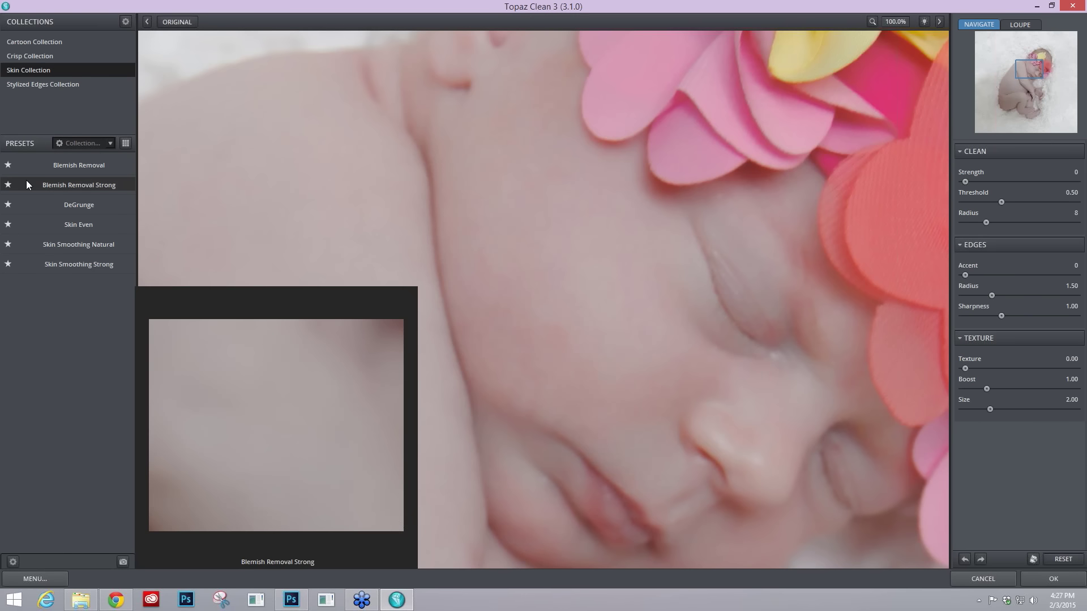
pyautogui.click(73, 168)
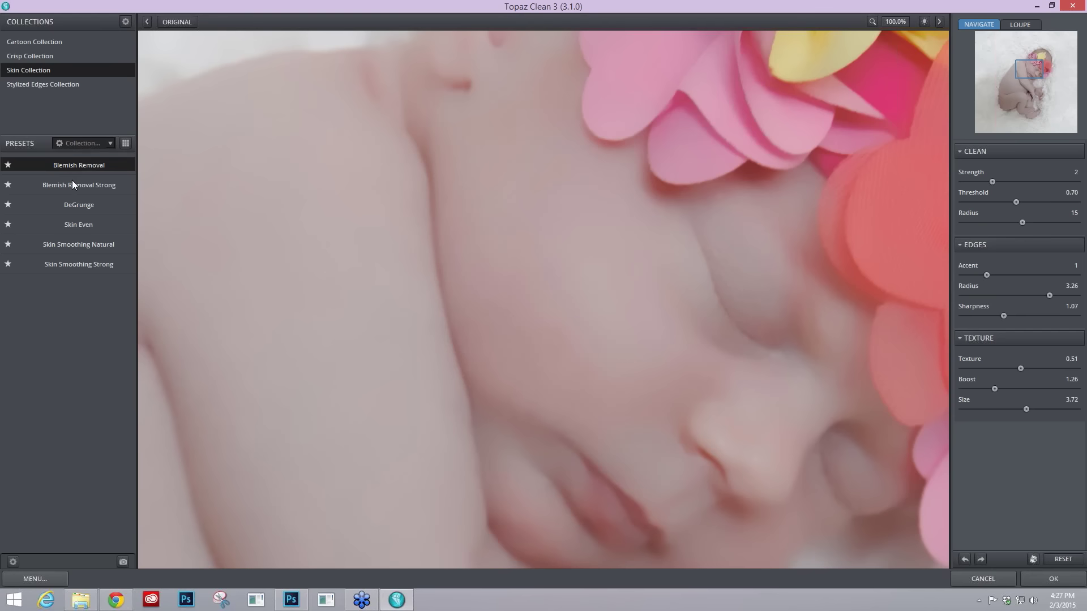
pyautogui.moveTo(73, 181)
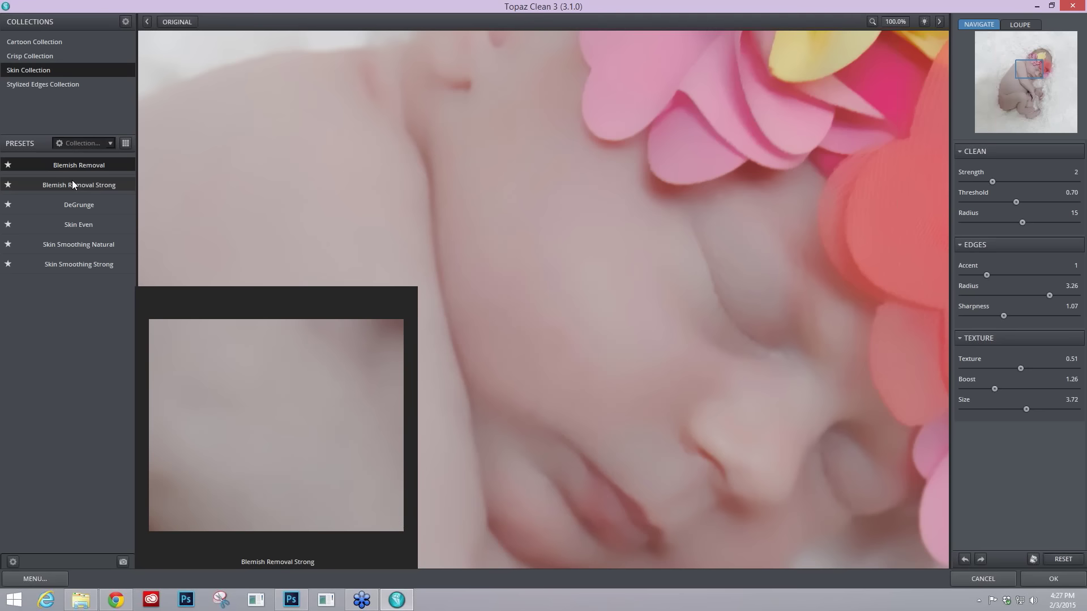
pyautogui.click(72, 185)
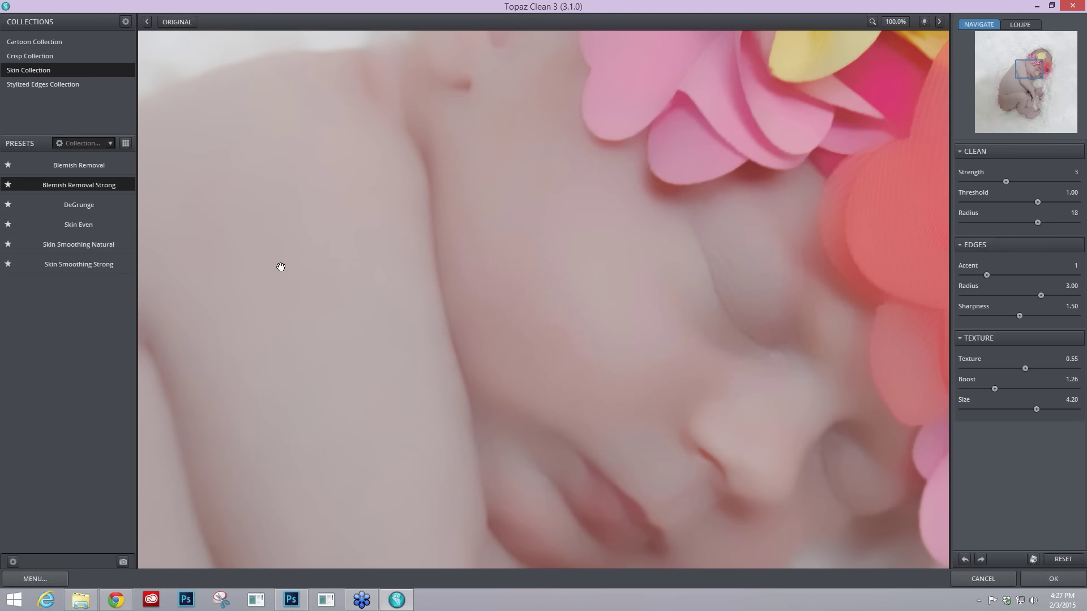
# Try the Skin Even and Skin Smoothing Natural presets, comparing each with the original skin.
pyautogui.moveTo(83, 208)
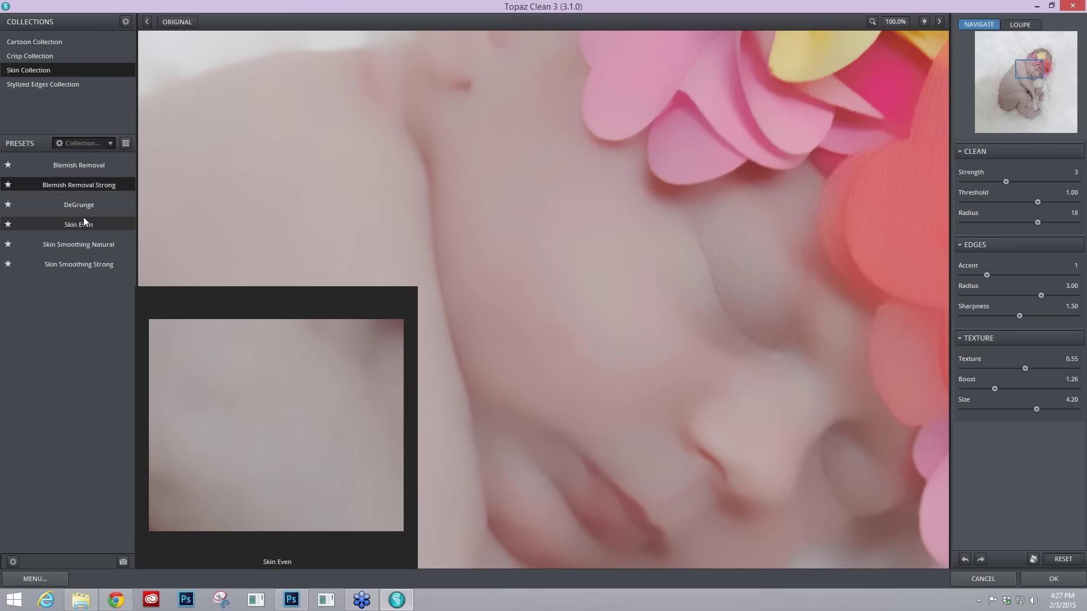
pyautogui.click(83, 224)
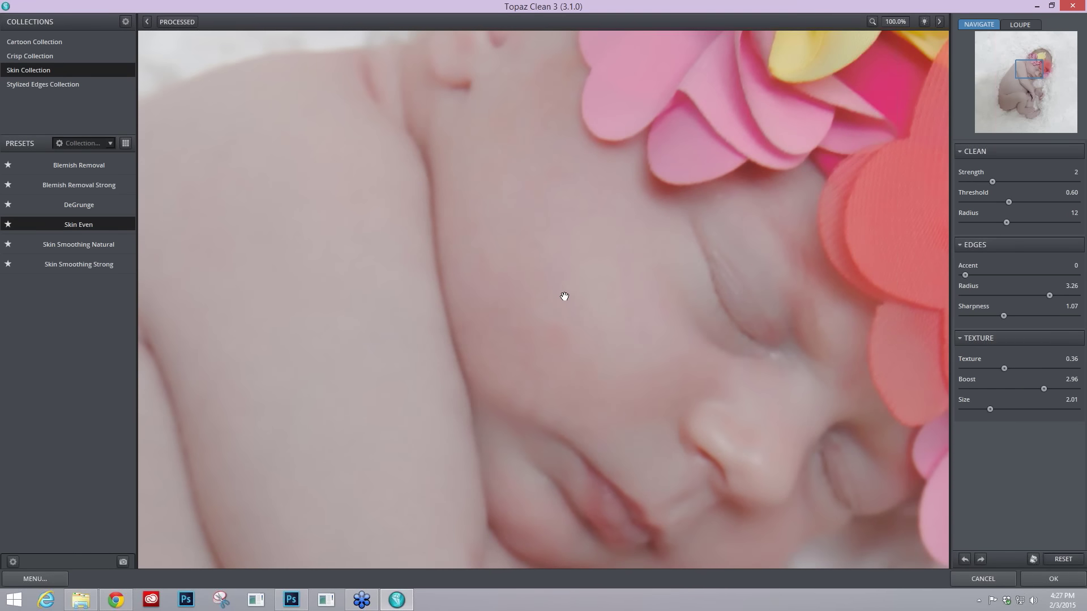
pyautogui.click(312, 293)
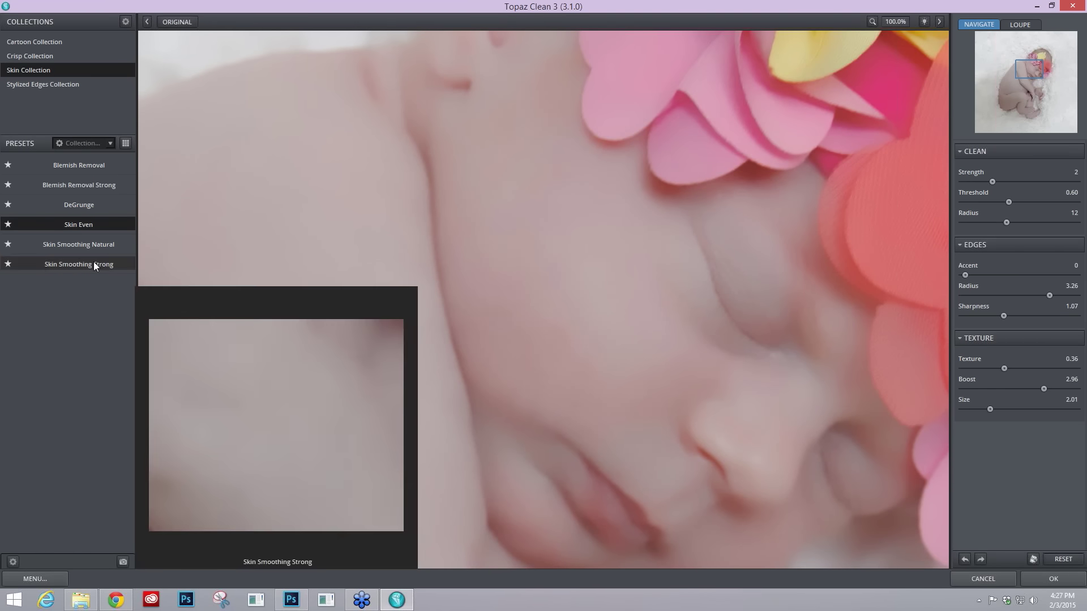
pyautogui.click(94, 246)
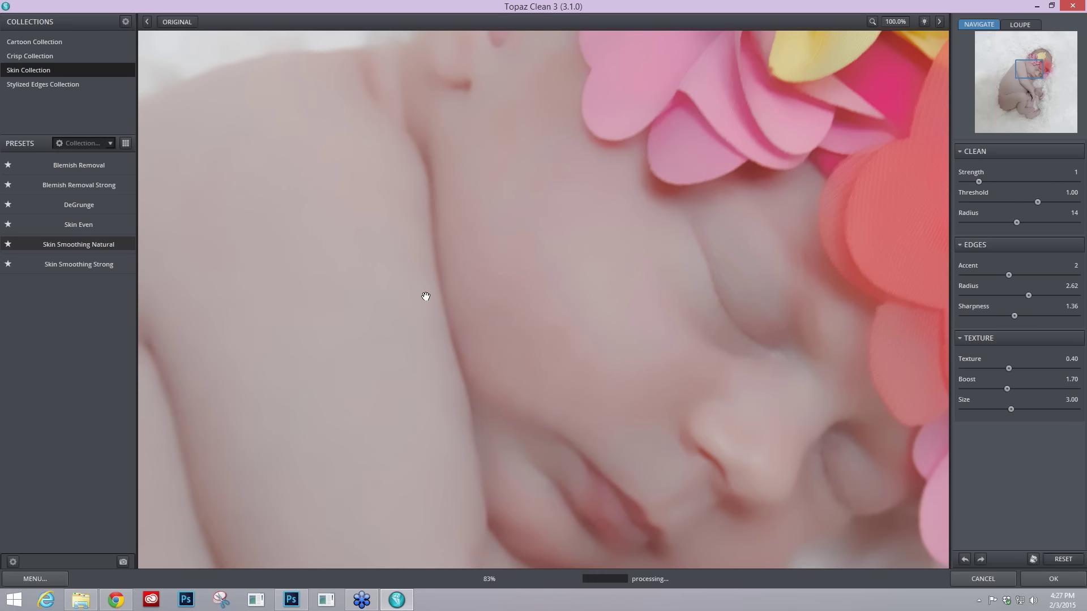
pyautogui.click(449, 308)
pyautogui.click(450, 308)
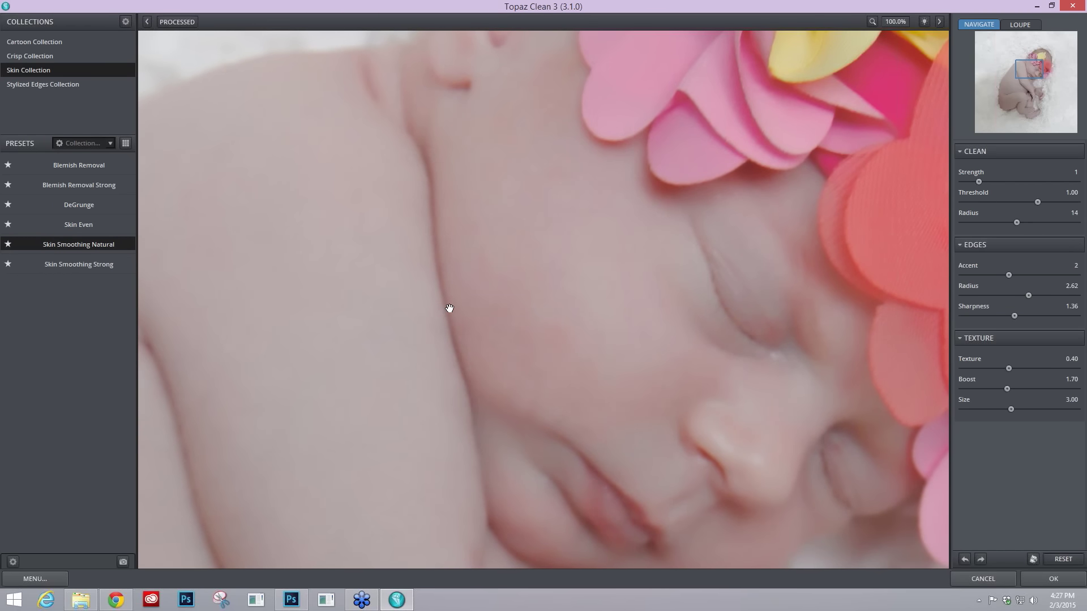
# Choose the Skin Smoothing Strong preset and compare its smoothing with the original face.
pyautogui.click(105, 266)
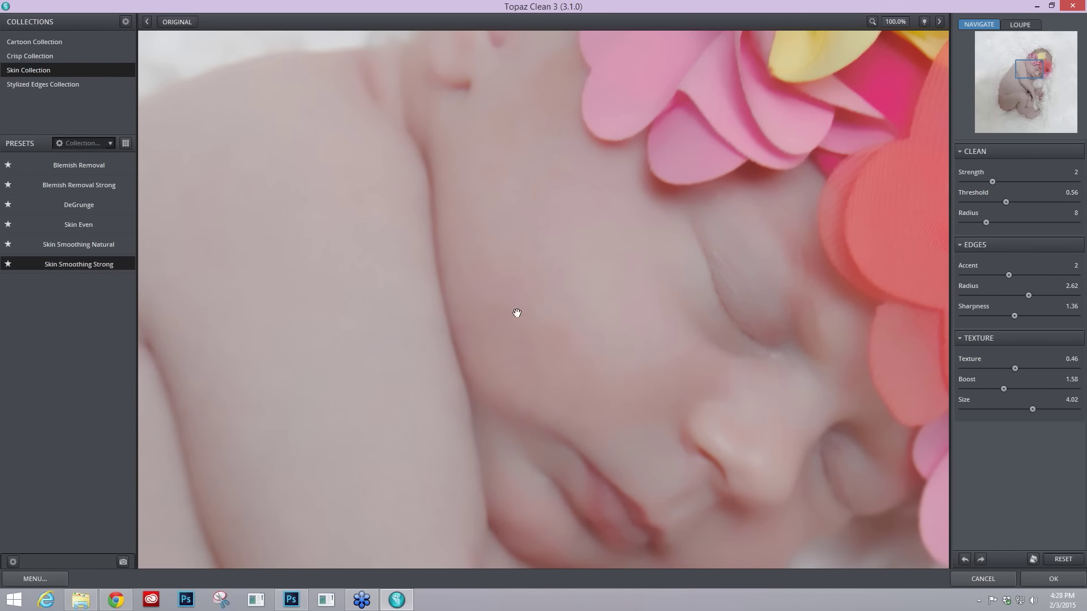
pyautogui.click(420, 326)
pyautogui.click(419, 325)
pyautogui.scroll(-1, 425, 321)
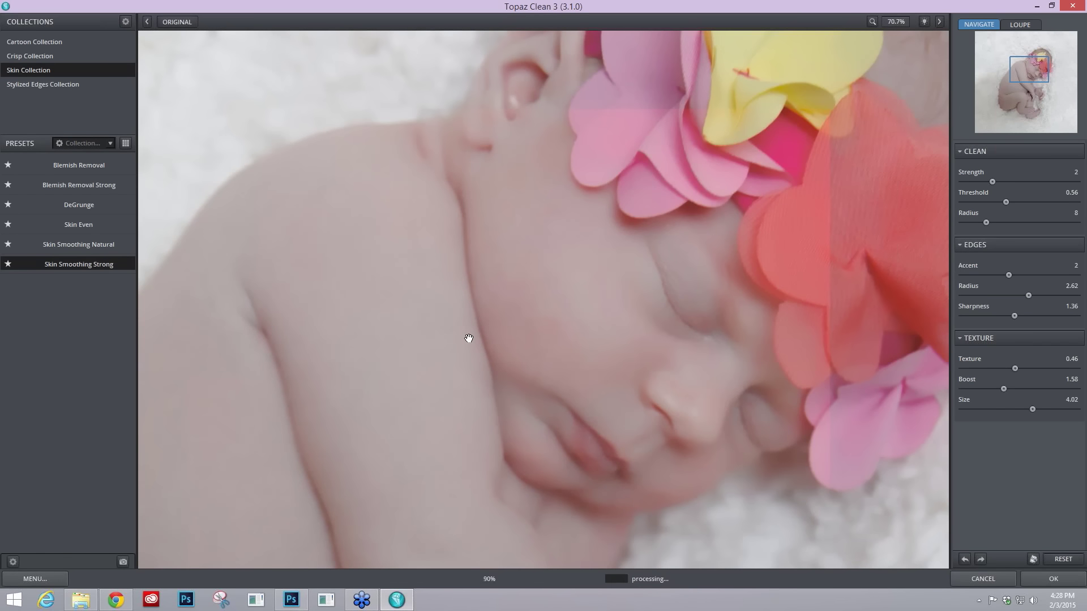
# Check the smoothing on the face and flower headband against the original, and apply the Clean filter.
pyautogui.click(724, 404)
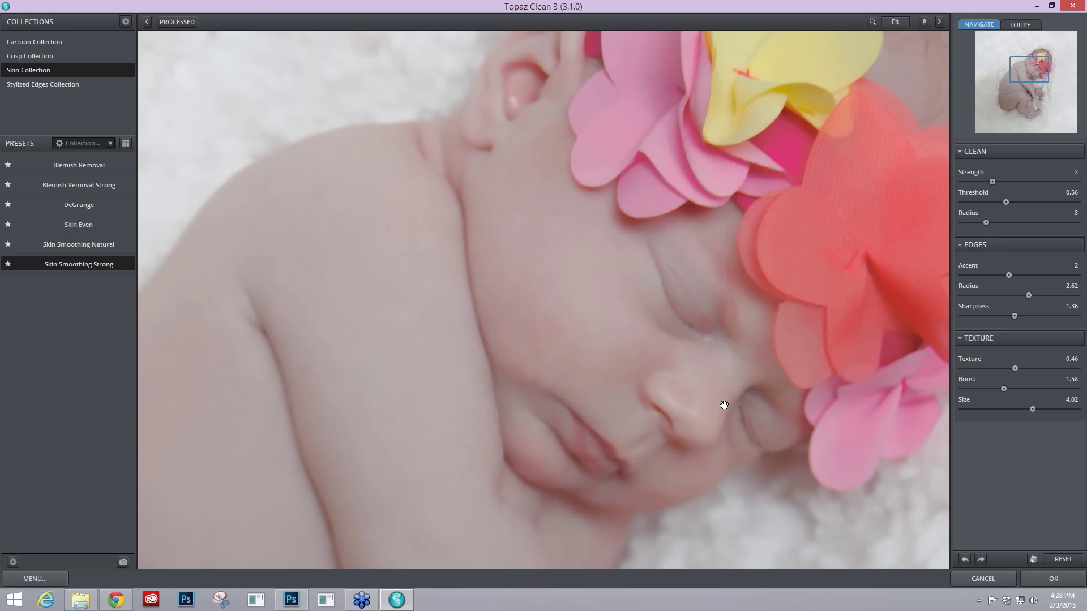
pyautogui.click(723, 405)
pyautogui.click(723, 404)
pyautogui.click(724, 404)
pyautogui.click(434, 294)
pyautogui.moveTo(1054, 72); pyautogui.dragTo(1061, 65)
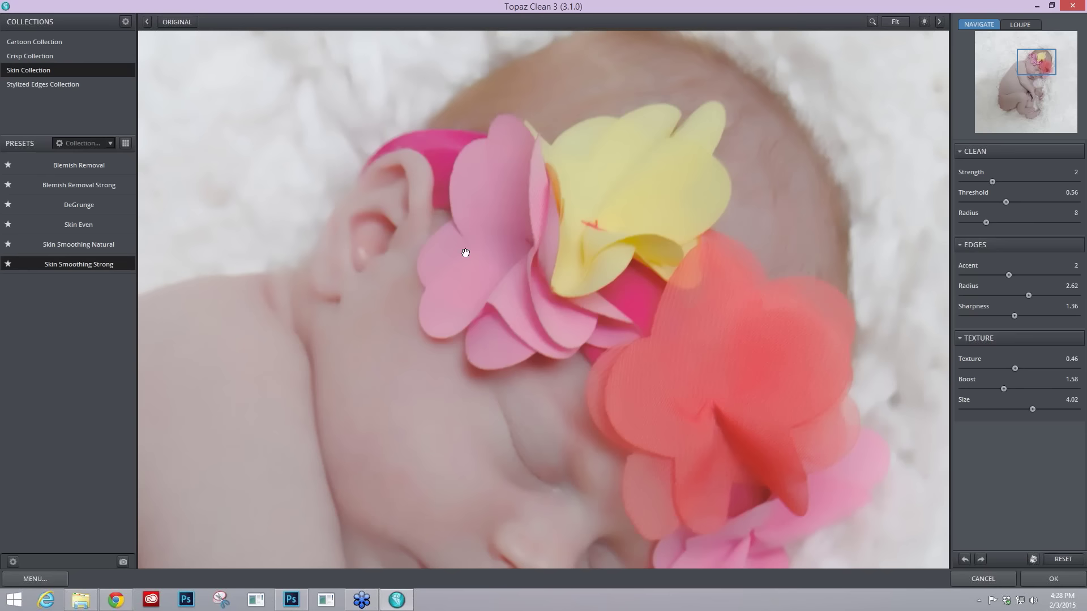
pyautogui.moveTo(635, 321); pyautogui.dragTo(694, 260)
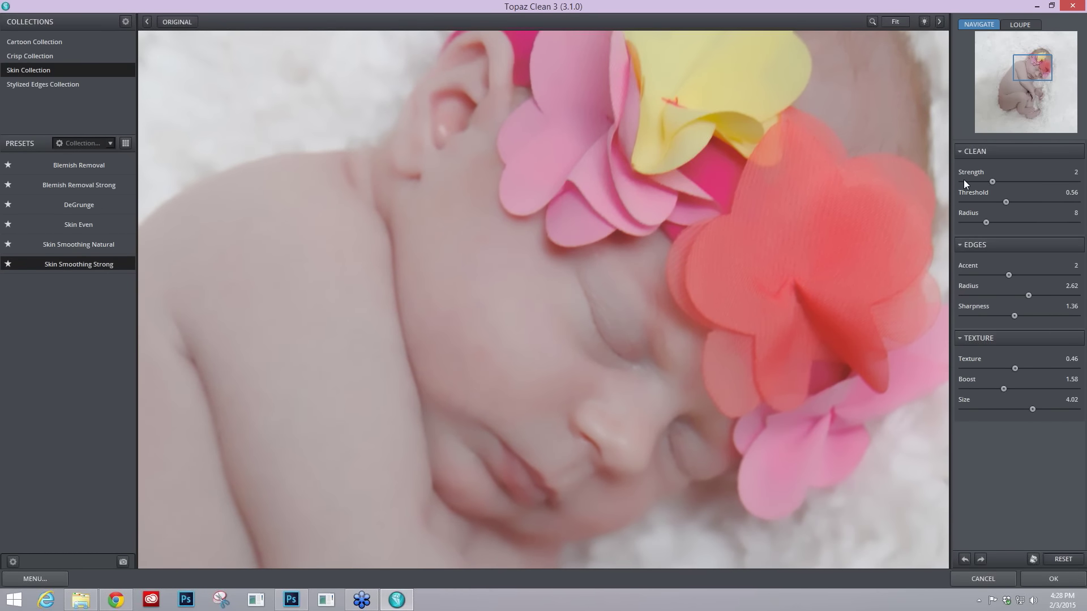
pyautogui.click(959, 151)
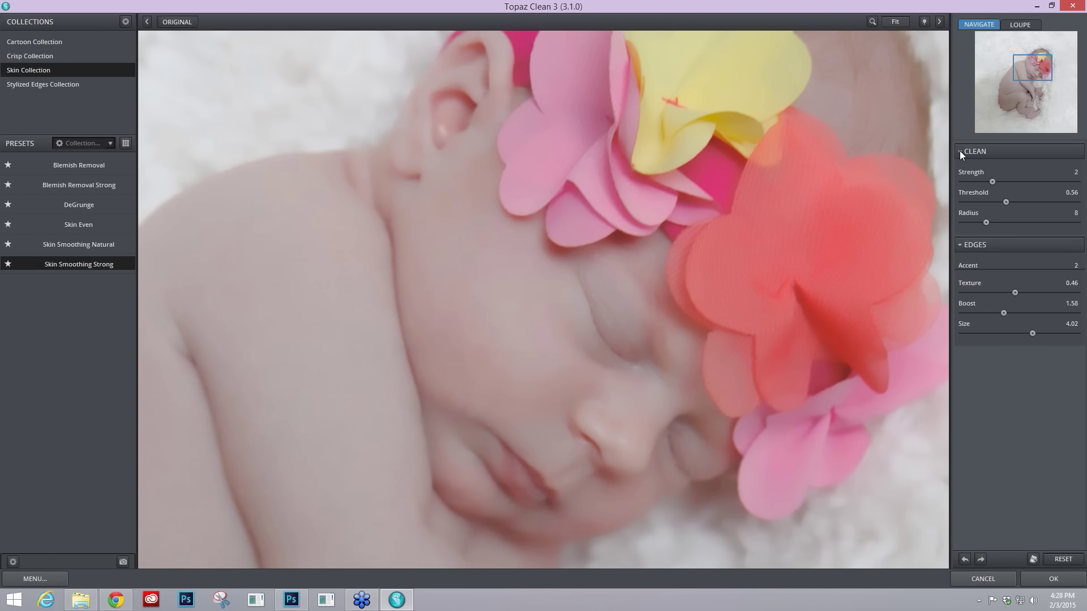
pyautogui.click(961, 168)
pyautogui.click(960, 186)
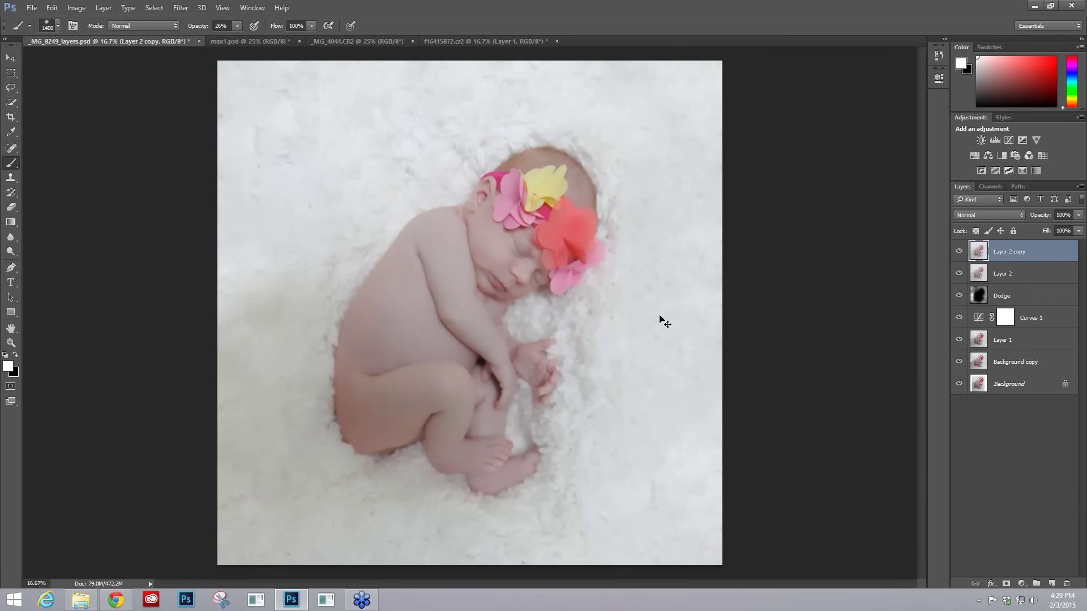
# Inspect the smoothed face up close and add a Hide All layer mask to Layer 2 copy.
pyautogui.scroll(4, 664, 321)
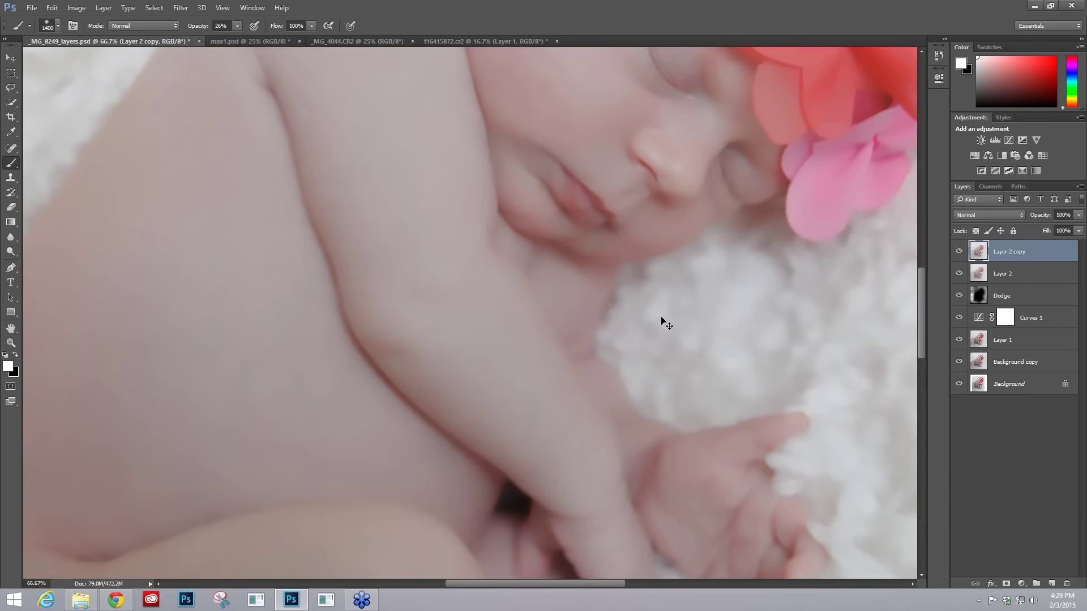
pyautogui.scroll(5, 774, 447)
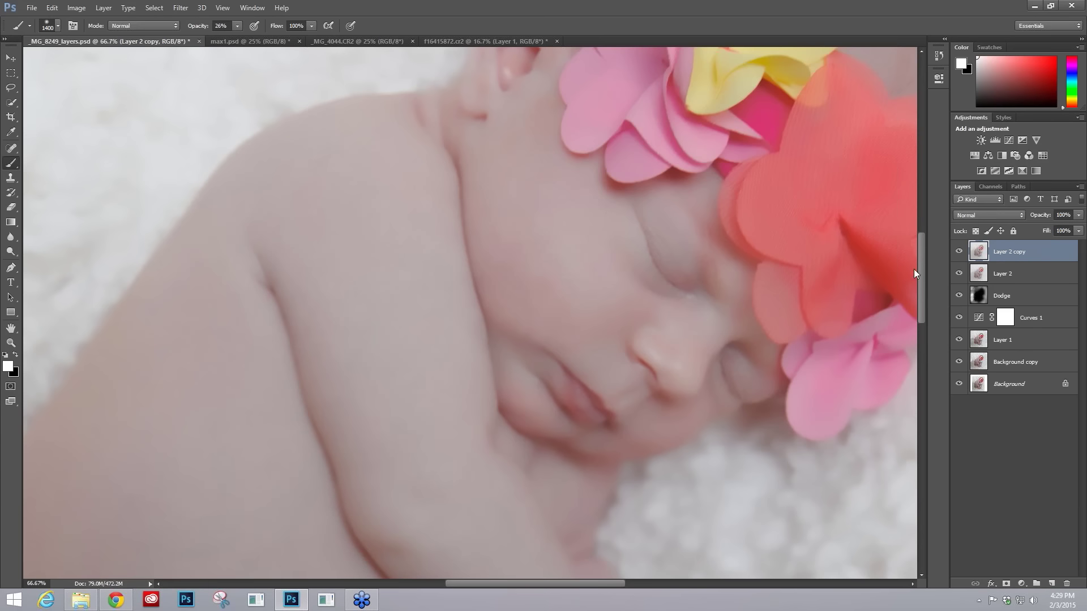
pyautogui.click(103, 7)
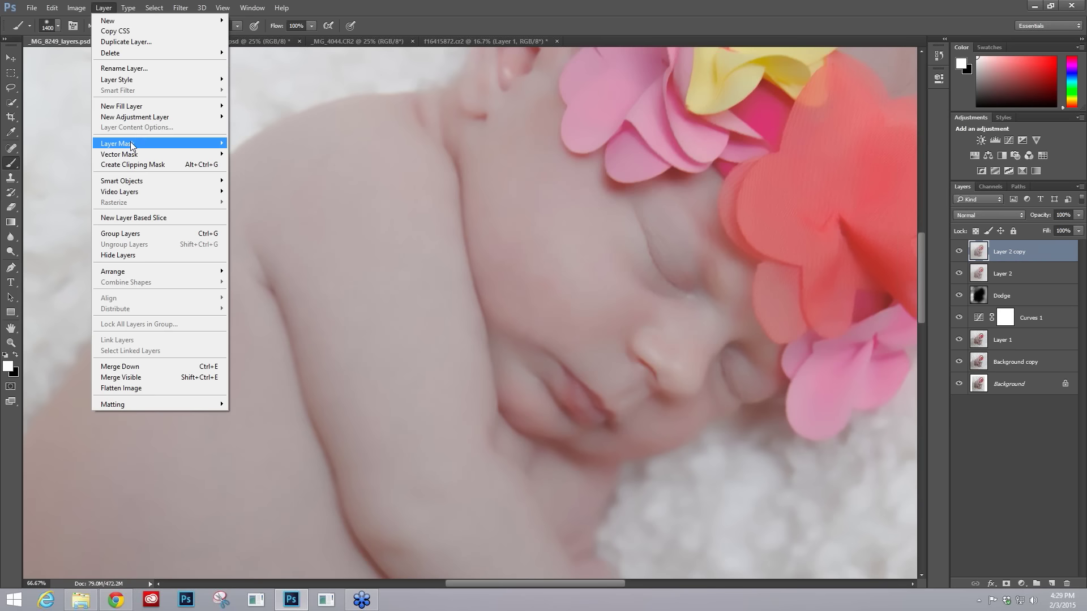
pyautogui.moveTo(131, 145)
pyautogui.click(244, 154)
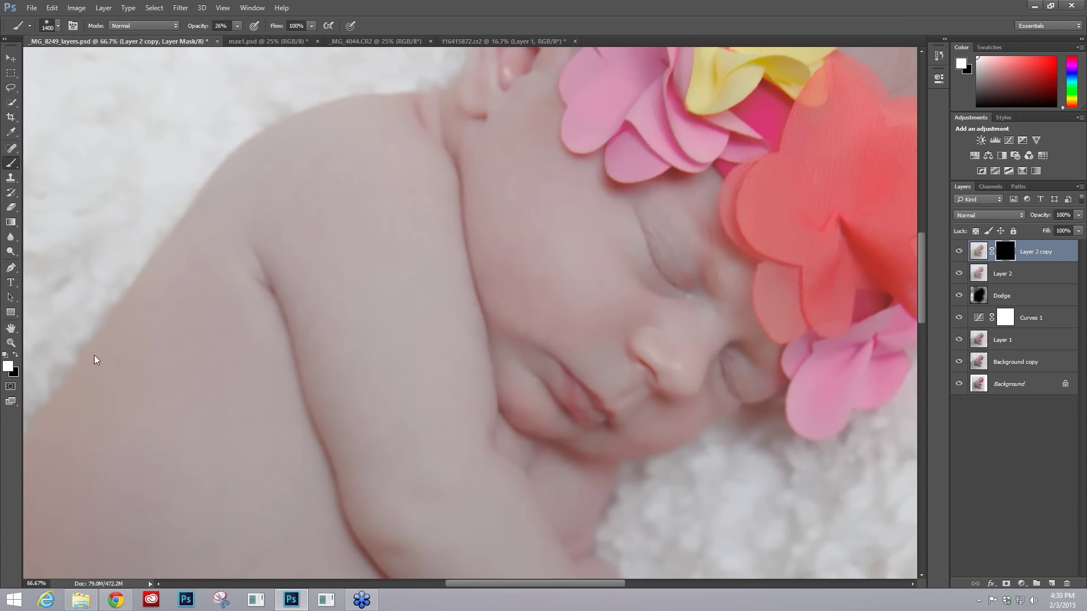
# Reduce the brush to size 200 and paint white at 26% opacity on the Layer 2 copy mask over the baby's face.
pyautogui.press('[')
pyautogui.press(']')
pyautogui.press('[')
pyautogui.moveTo(517, 357)
pyautogui.mouseDown()
pyautogui.moveTo(532, 296)
pyautogui.moveTo(606, 328)
pyautogui.mouseUp()
pyautogui.press('[')
pyautogui.press('[')
pyautogui.press('[')
pyautogui.press('[')
pyautogui.press('[')
pyautogui.press('[')
pyautogui.press(']')
pyautogui.press(']')
pyautogui.press(']')
pyautogui.moveTo(520, 281); pyautogui.dragTo(584, 300)
# Paint the smoothing onto the baby's body through the Layer 2 copy mask and review the whole photo.
pyautogui.hotkey('ctrl', '-')
pyautogui.hotkey('ctrl', '-')
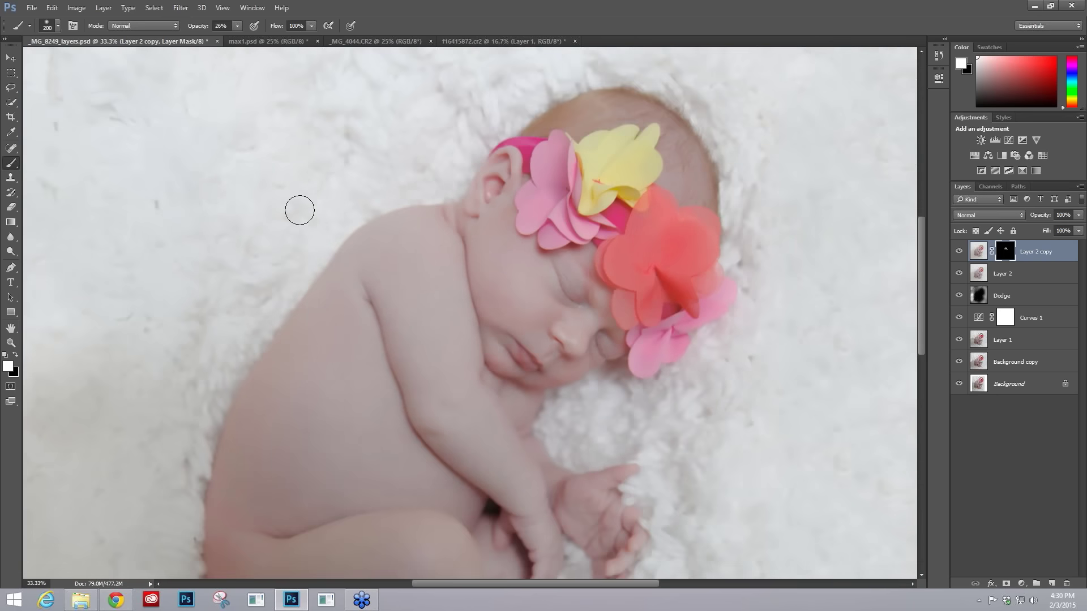
pyautogui.scroll(-1, 439, 342)
pyautogui.scroll(-3, 439, 342)
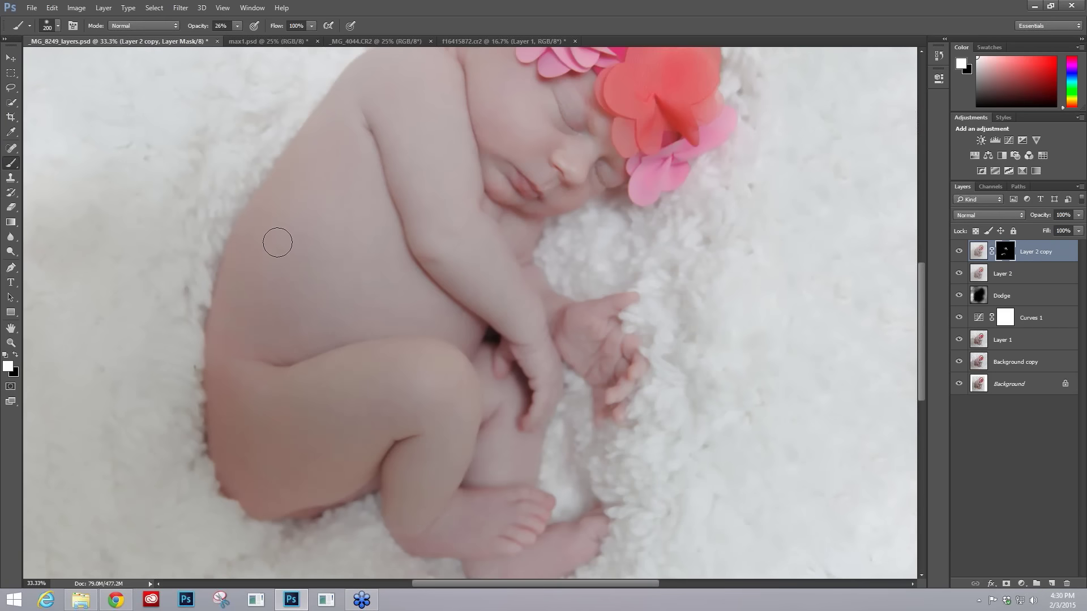
pyautogui.scroll(5, 371, 286)
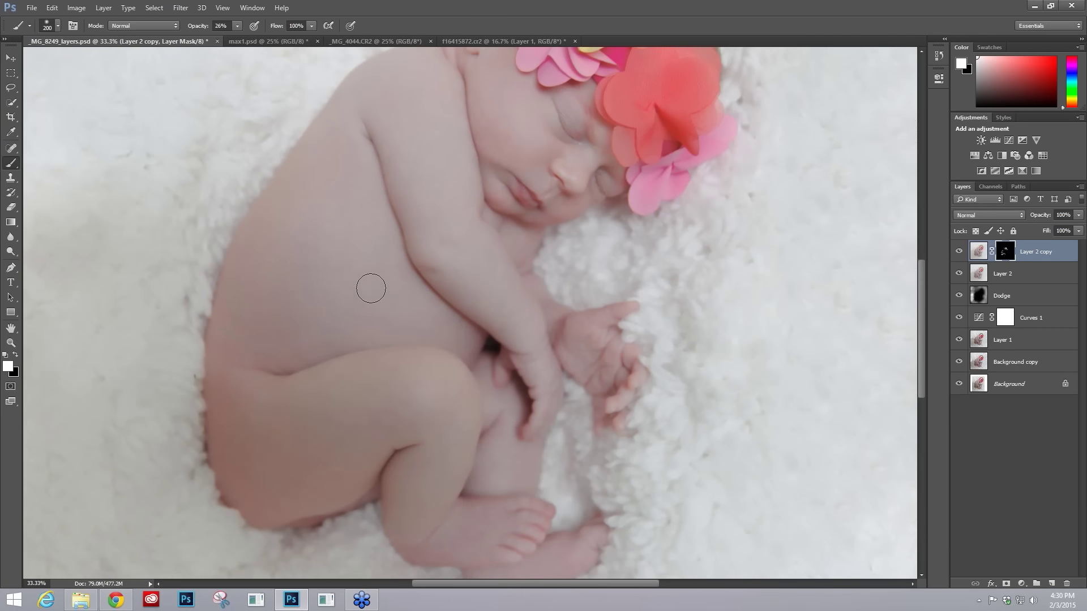
pyautogui.scroll(1, 370, 286)
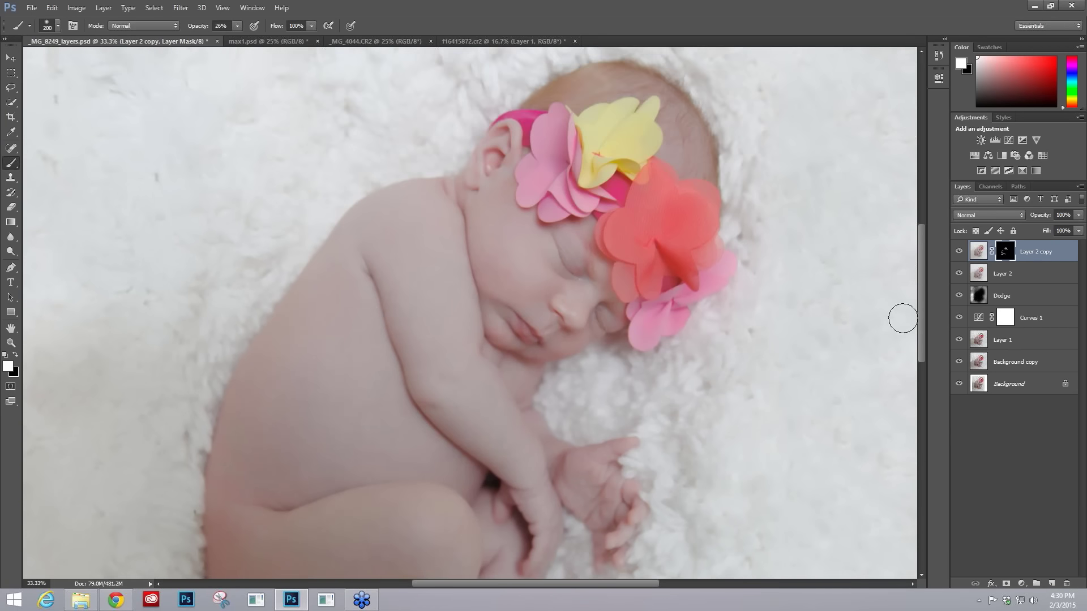
pyautogui.hotkey('ctrl', '+')
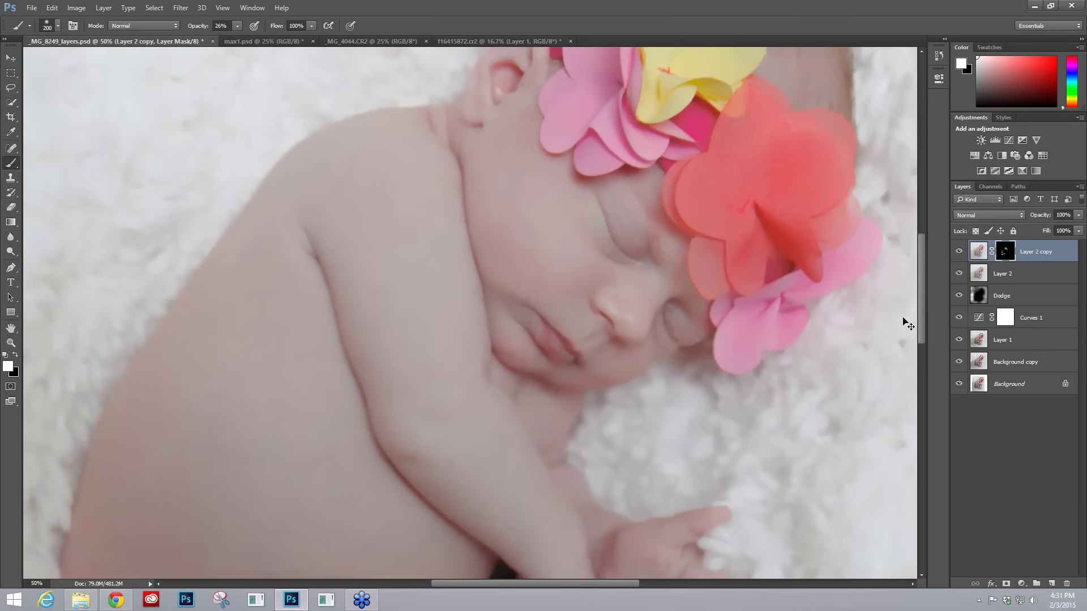
pyautogui.hotkey('ctrl', '+')
pyautogui.hotkey('ctrl', '-')
pyautogui.hotkey('ctrl', '-')
pyautogui.hotkey('ctrl', '-')
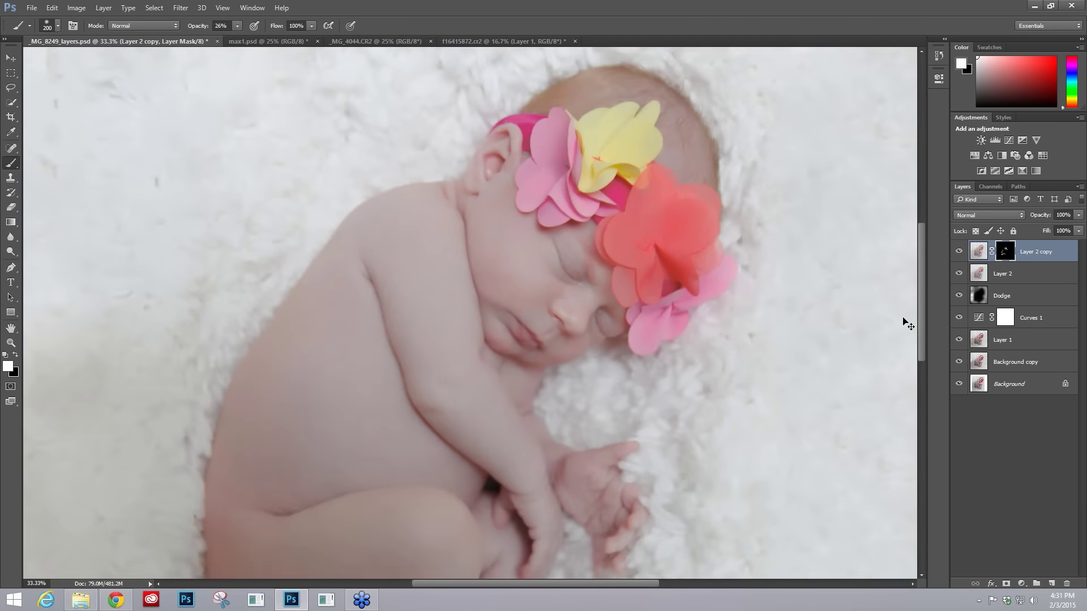
pyautogui.hotkey('ctrl', '-')
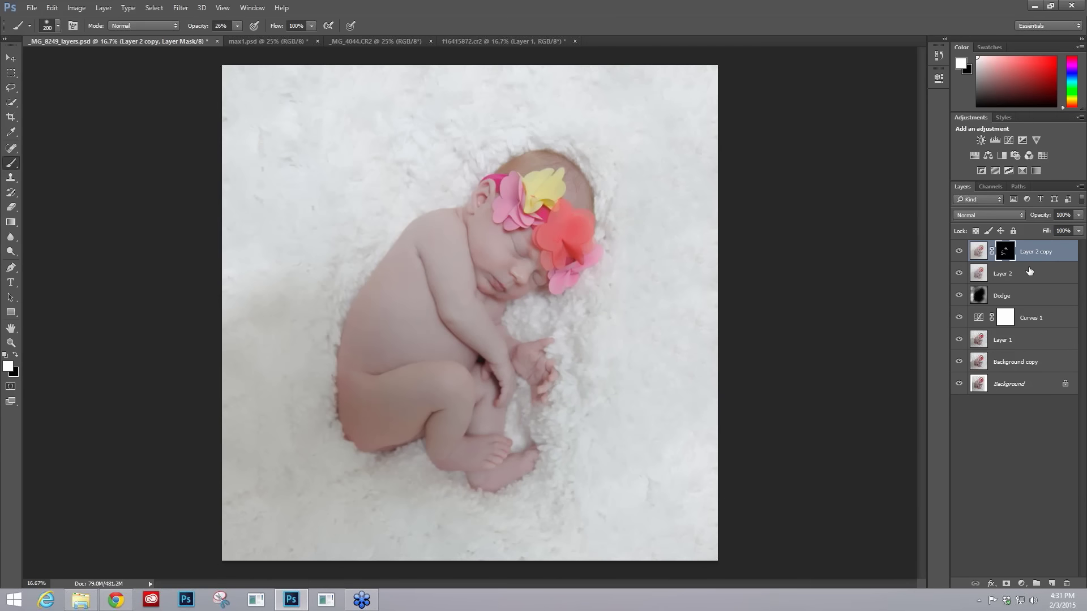
# Stamp all visible layers into a new top layer and open Topaz Lens Effects on it.
pyautogui.hotkey('ctrl', 'alt', 'shift', 'e')
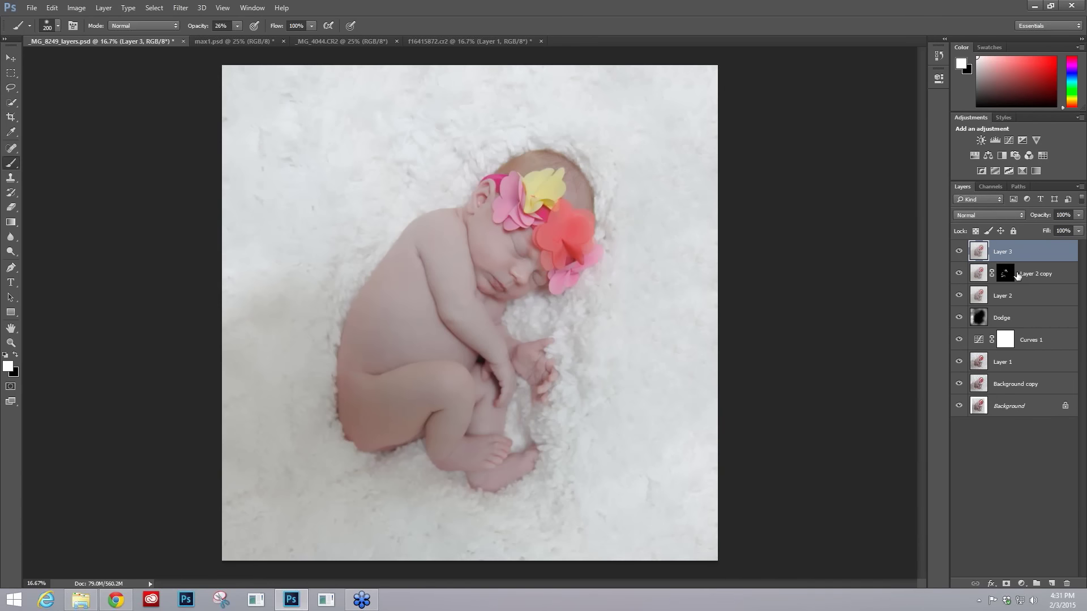
pyautogui.click(180, 7)
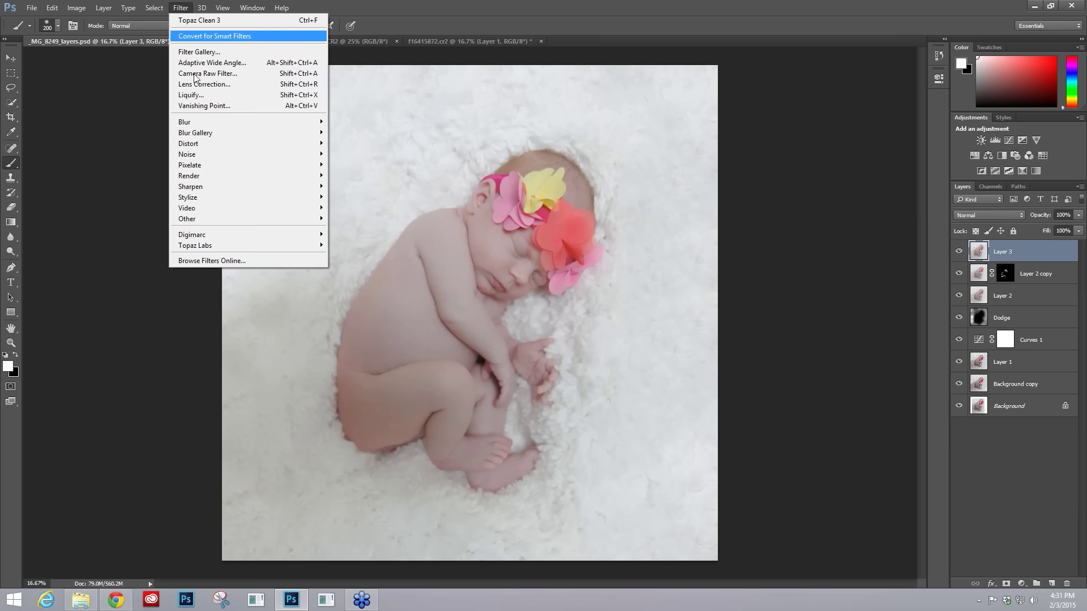
pyautogui.moveTo(197, 246)
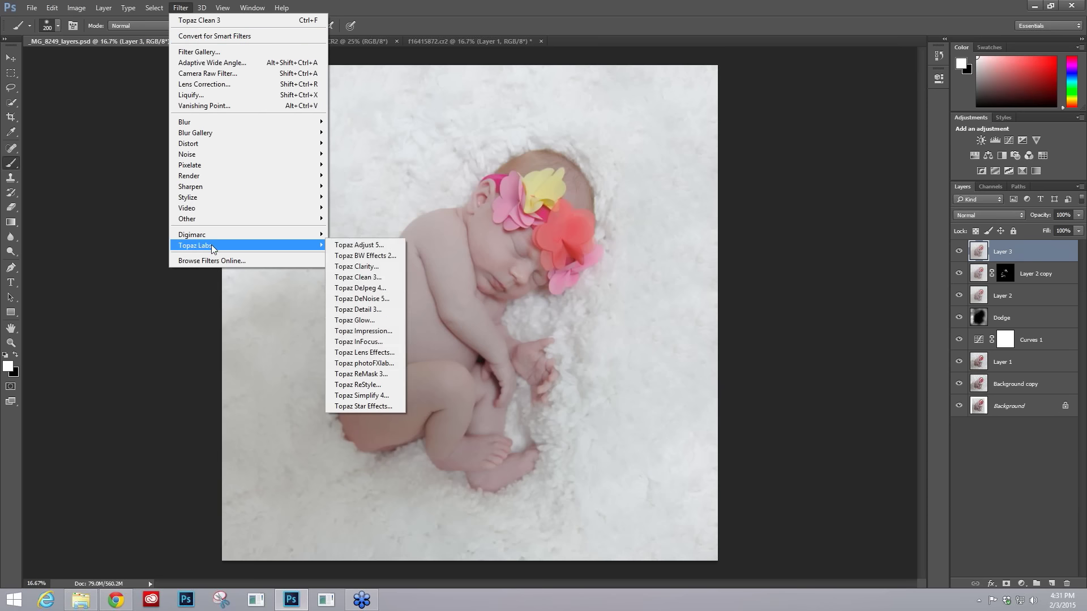
pyautogui.click(364, 352)
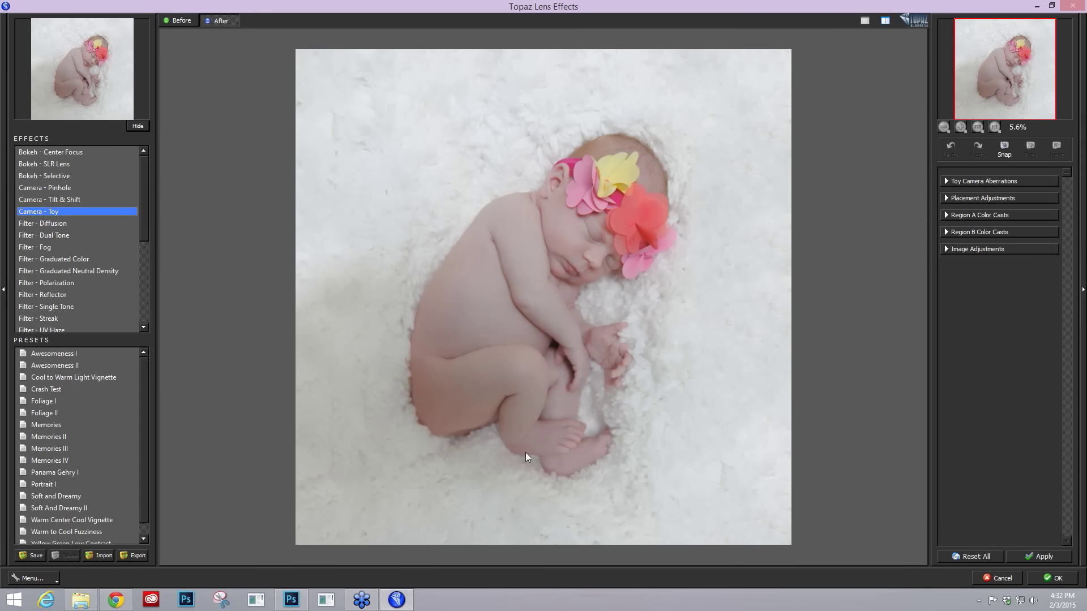
# Select the Bokeh - Center Focus effect, try its Extra Creamy preset, and reset all adjustments.
pyautogui.click(65, 151)
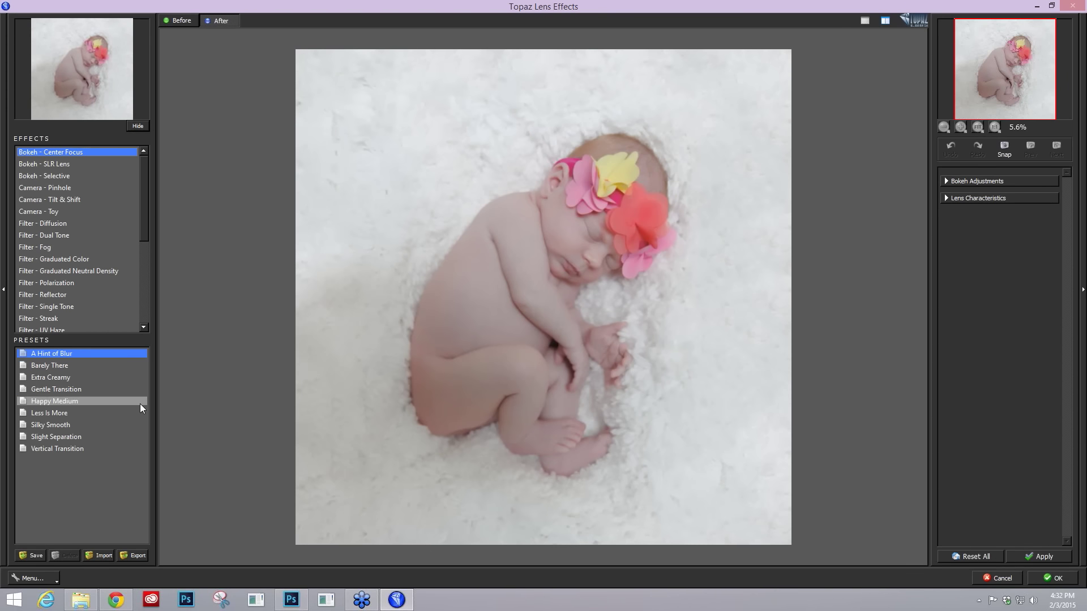
pyautogui.click(67, 374)
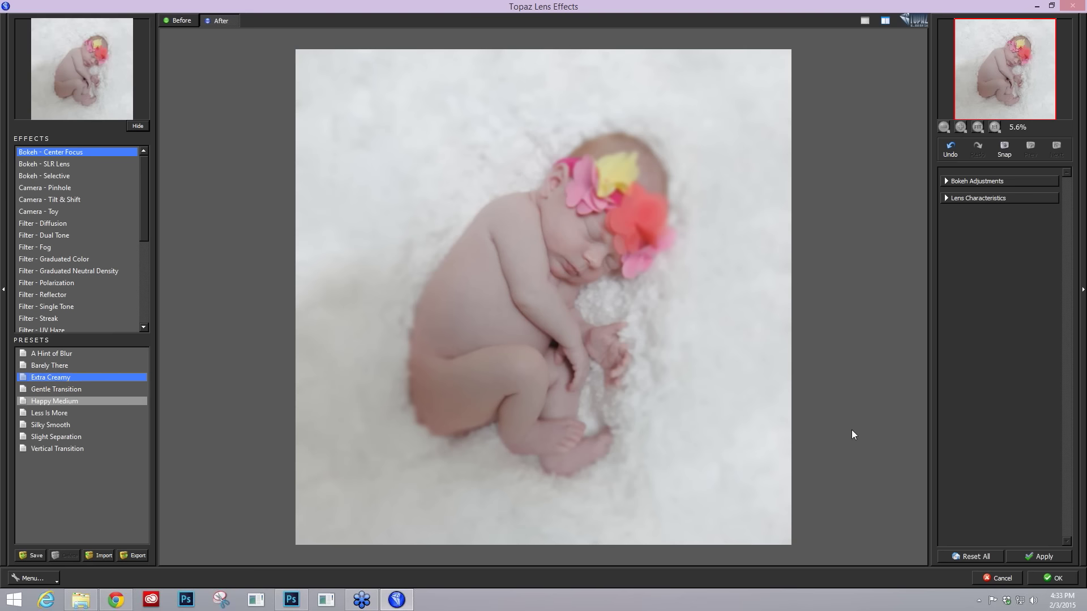
pyautogui.click(968, 556)
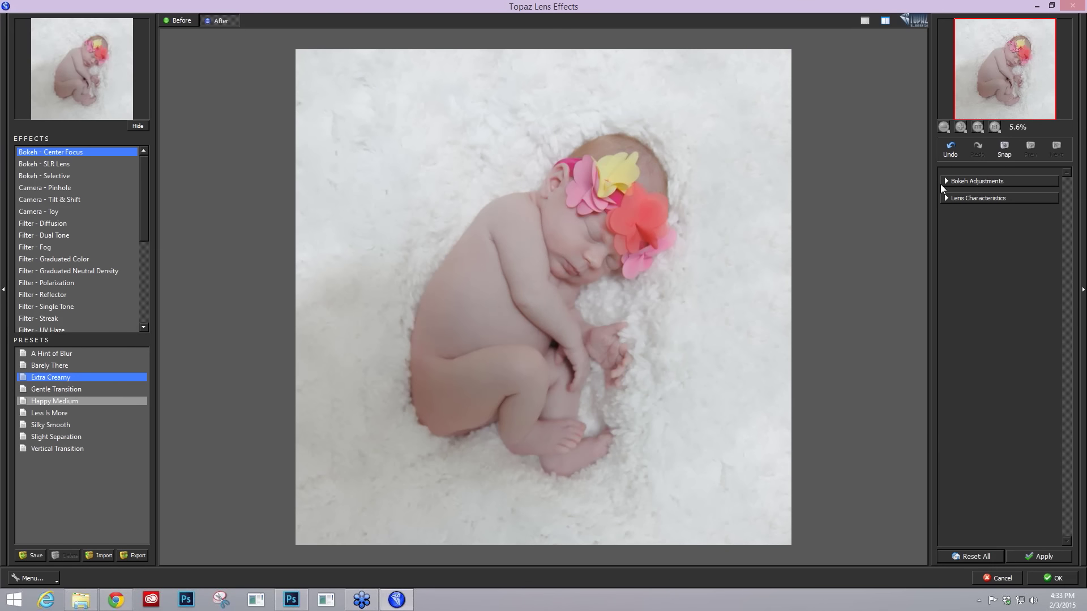
# Place the bokeh effect center on the baby's face at about (3144, 1991).
pyautogui.click(970, 182)
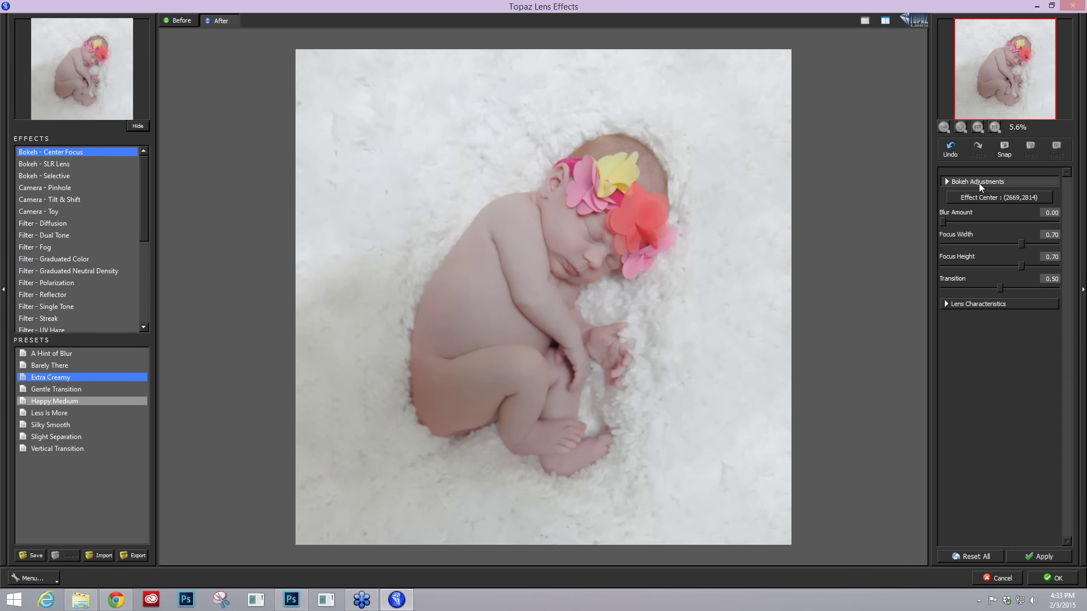
pyautogui.click(1003, 196)
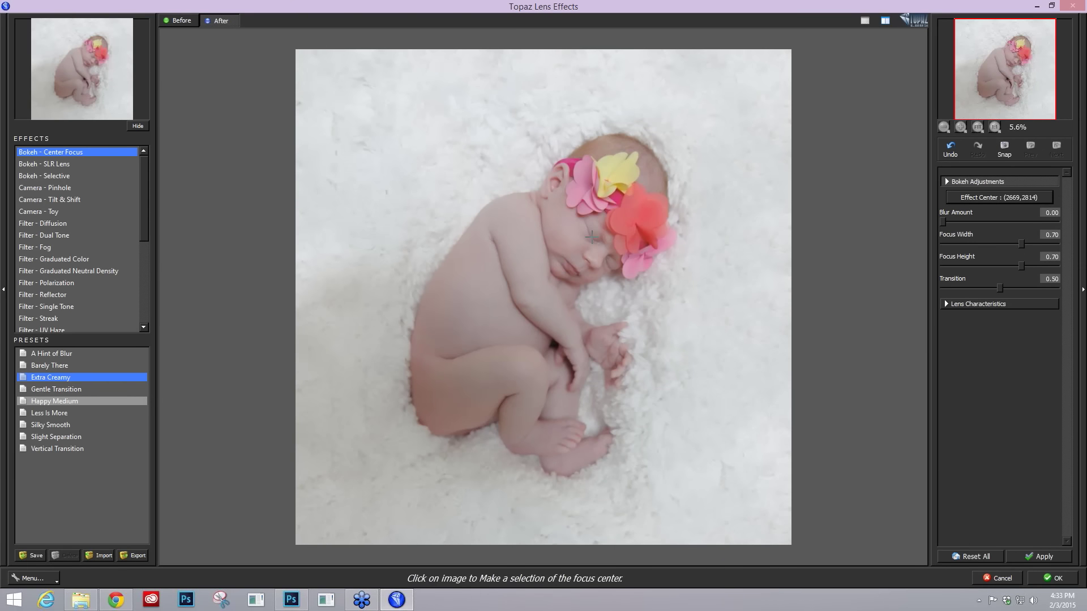
pyautogui.click(592, 237)
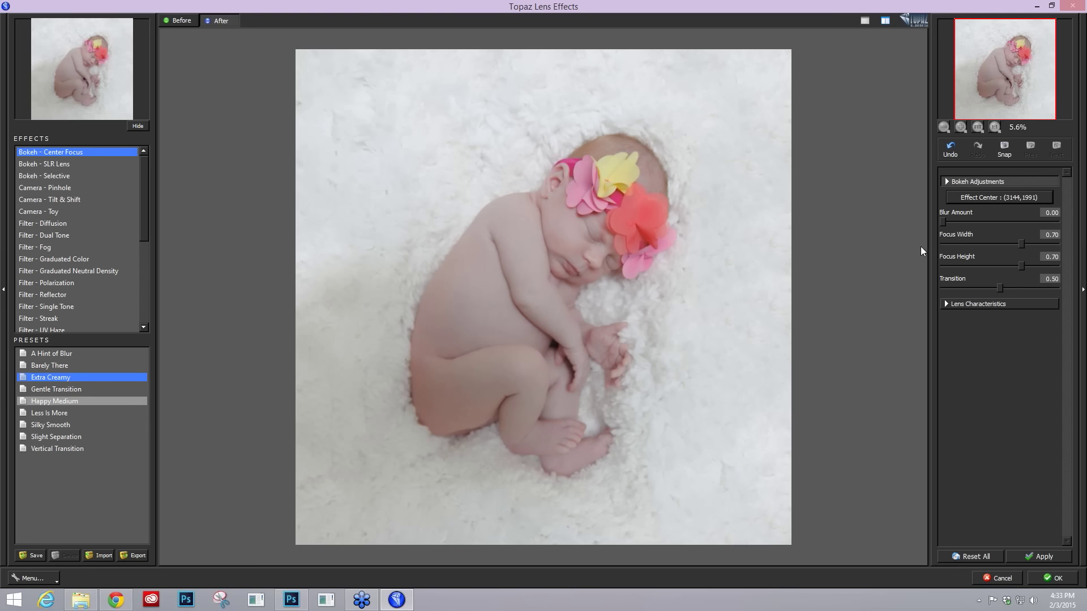
# Set the bokeh Blur Amount to 1.00, Transition to 0.00 and Focus Width to 0.50.
pyautogui.click(945, 222)
pyautogui.moveTo(946, 225); pyautogui.dragTo(1075, 224)
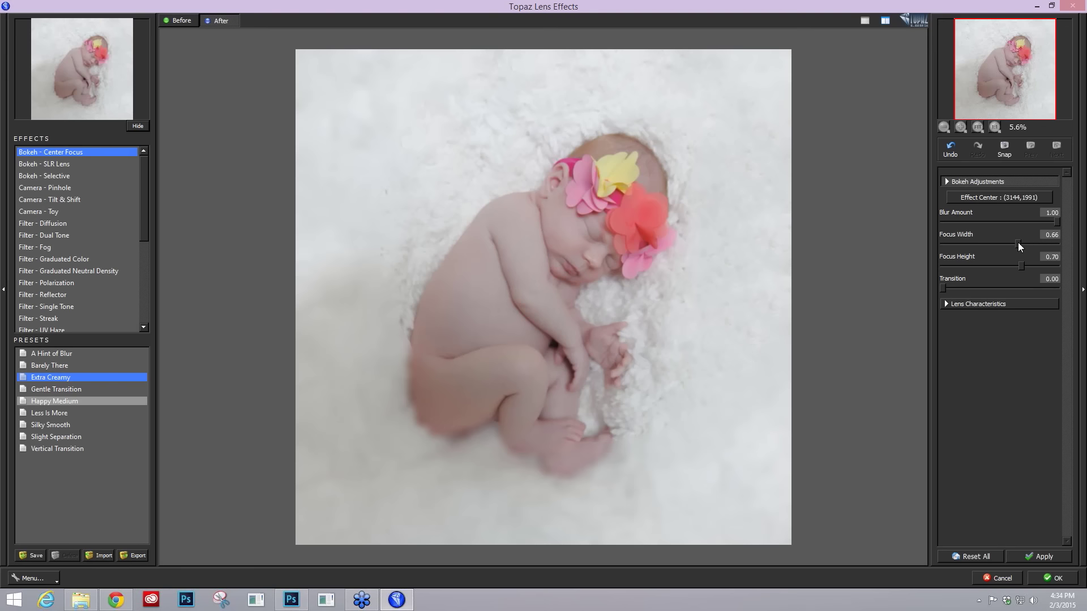
pyautogui.moveTo(1003, 244); pyautogui.dragTo(996, 244)
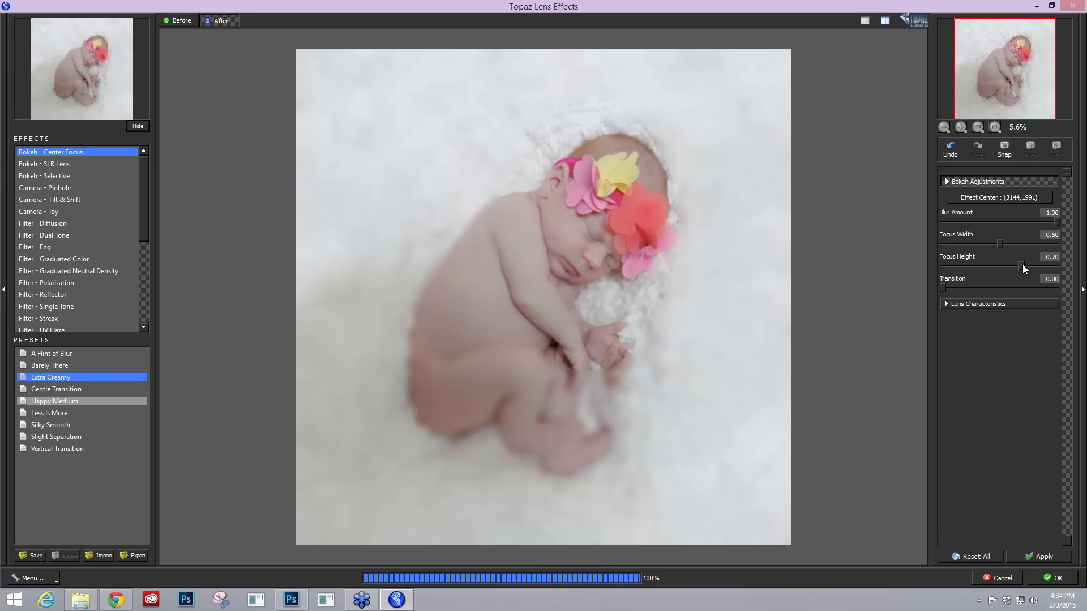
# Set the bokeh Focus Height to 0.58 and Transition to 0.66.
pyautogui.moveTo(1023, 263); pyautogui.dragTo(1009, 264)
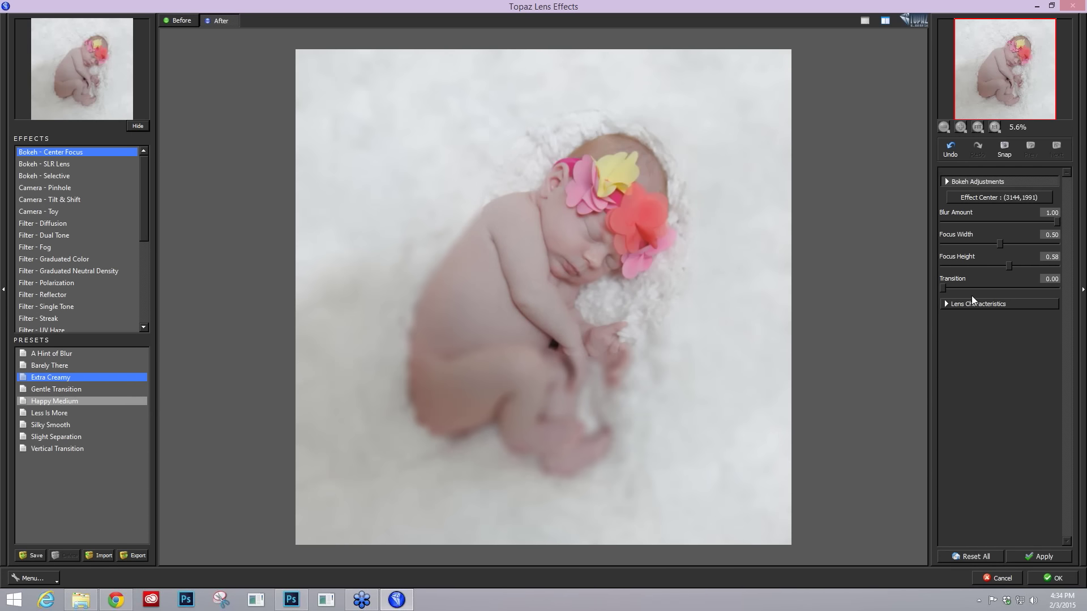
pyautogui.moveTo(960, 284); pyautogui.dragTo(961, 285)
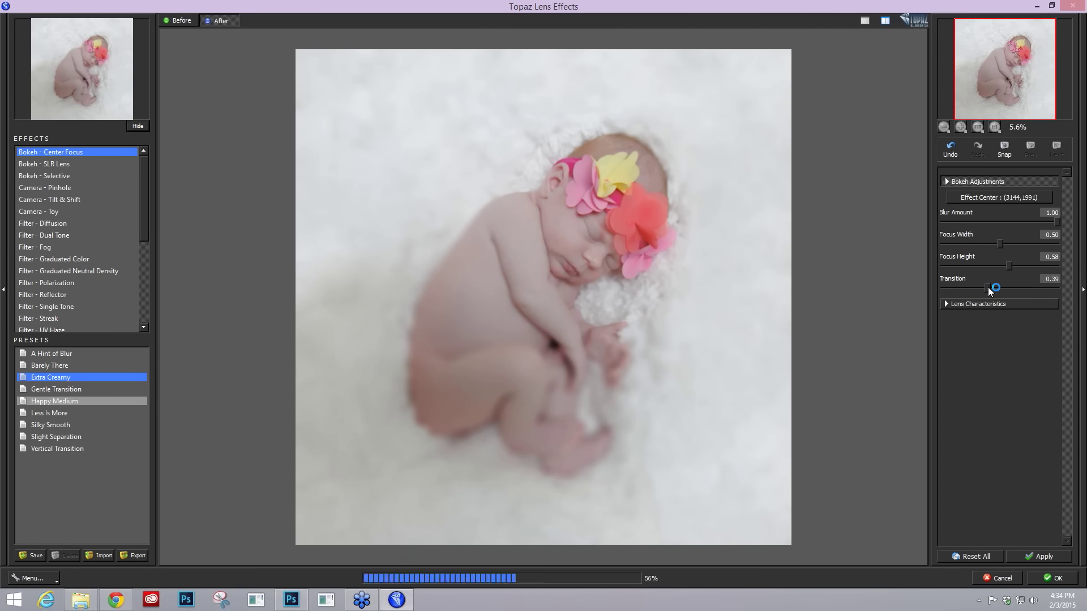
pyautogui.moveTo(987, 289); pyautogui.dragTo(1016, 287)
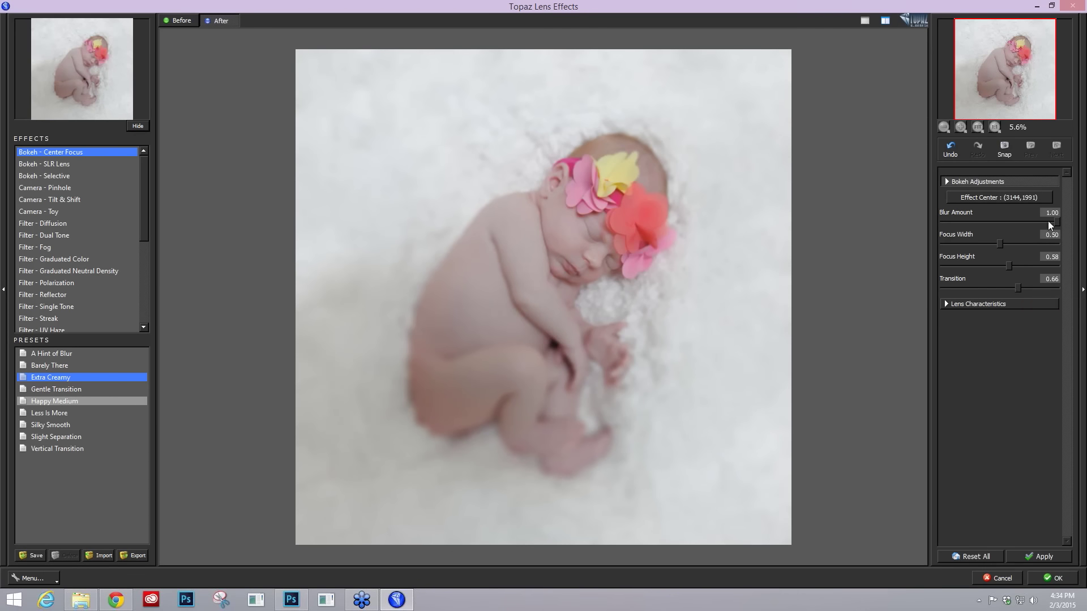
# Set the bokeh Blur Amount to 0.61, Focus Width to 0.43 and Focus Height to 0.50, comparing against the original.
pyautogui.moveTo(1054, 220); pyautogui.dragTo(1019, 222)
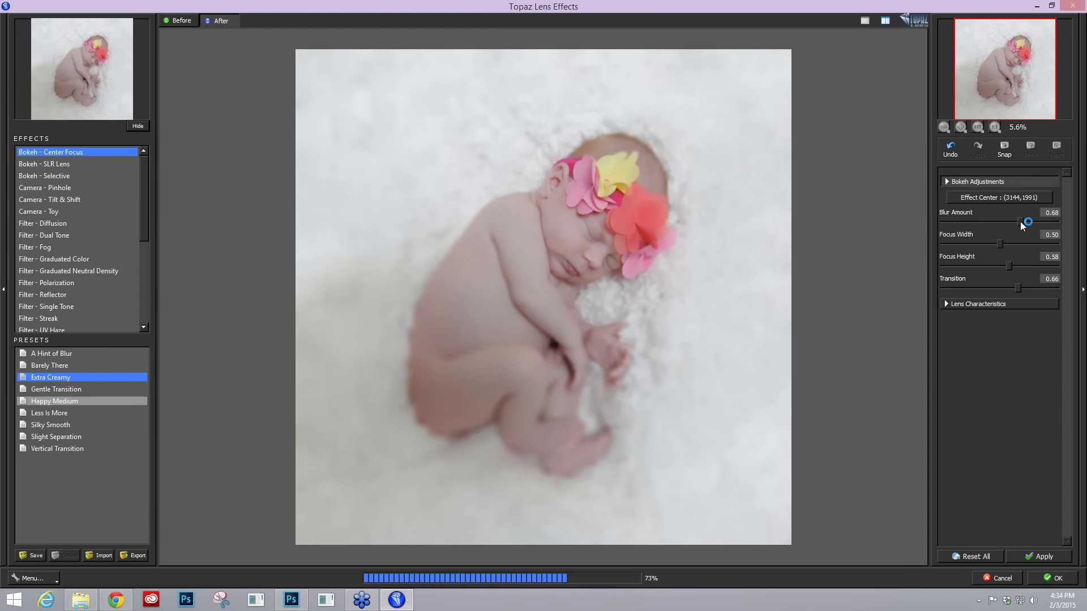
pyautogui.moveTo(1020, 222); pyautogui.dragTo(1006, 225)
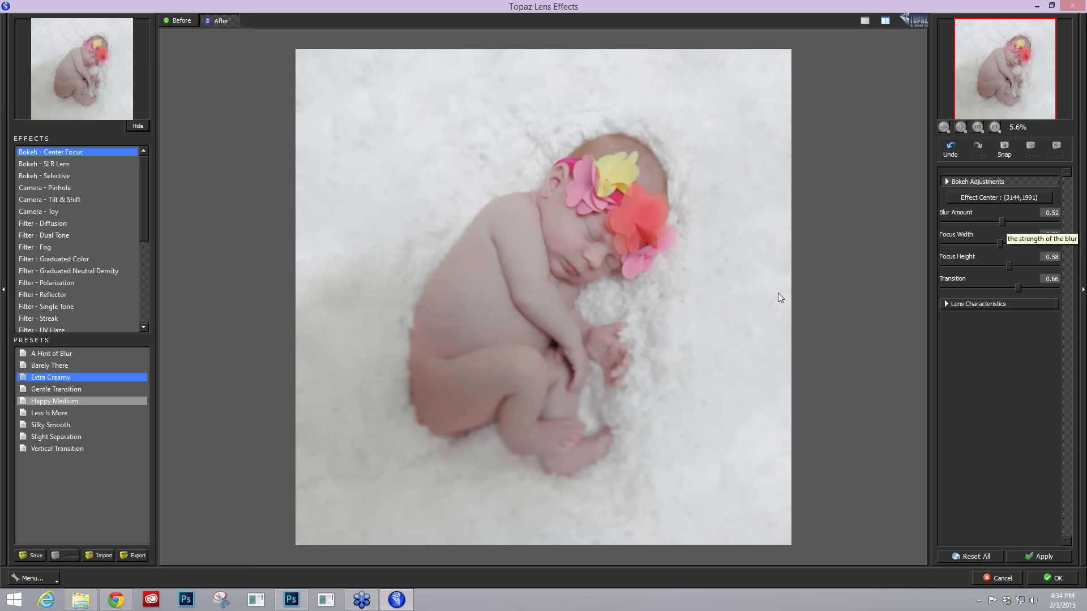
pyautogui.click(775, 326)
pyautogui.click(773, 326)
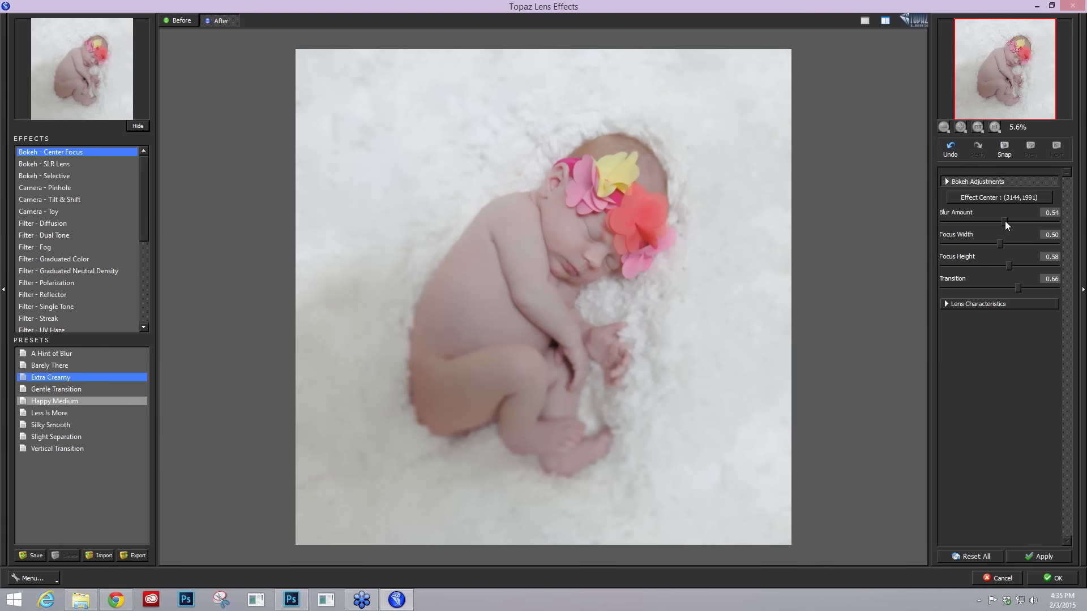
pyautogui.moveTo(1005, 221); pyautogui.dragTo(1012, 219)
pyautogui.moveTo(996, 244); pyautogui.dragTo(1000, 266)
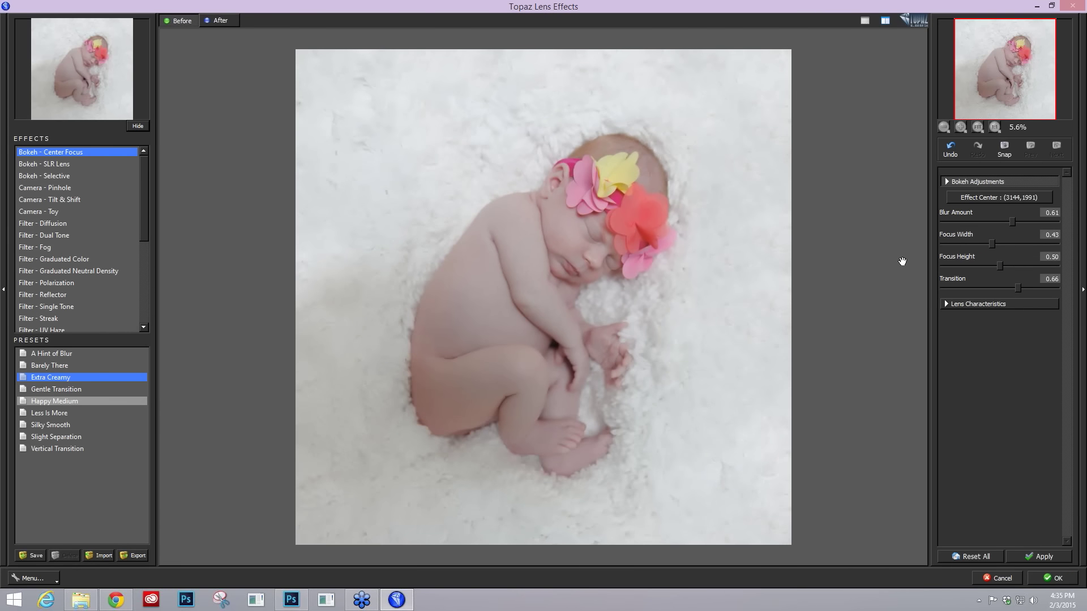
pyautogui.click(738, 258)
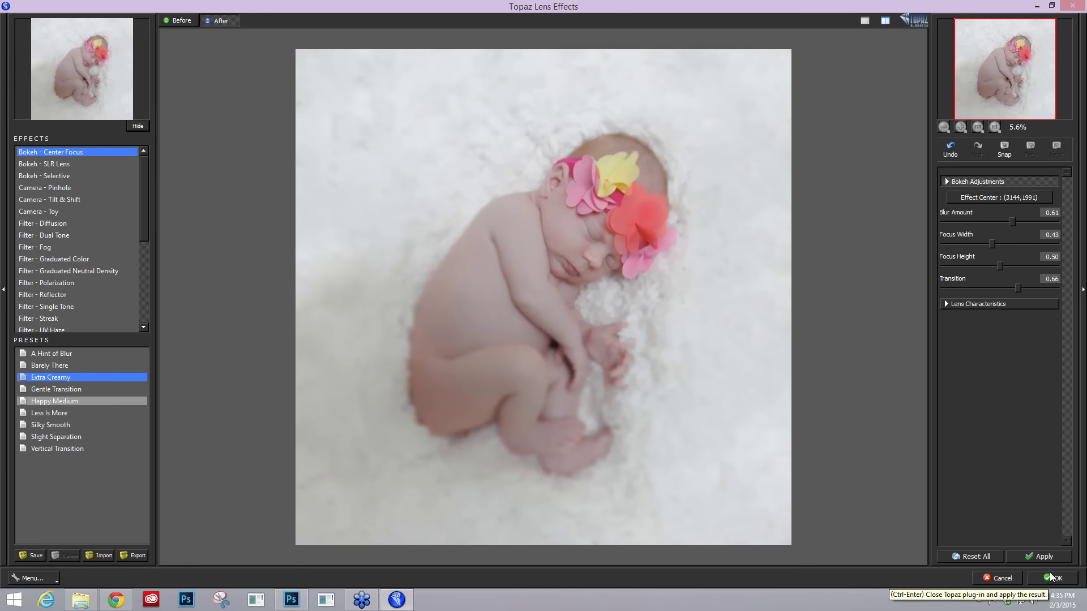
# Set the Creamy lens characteristic to 0.69 and apply the bokeh effect so another effect can be added.
pyautogui.click(949, 182)
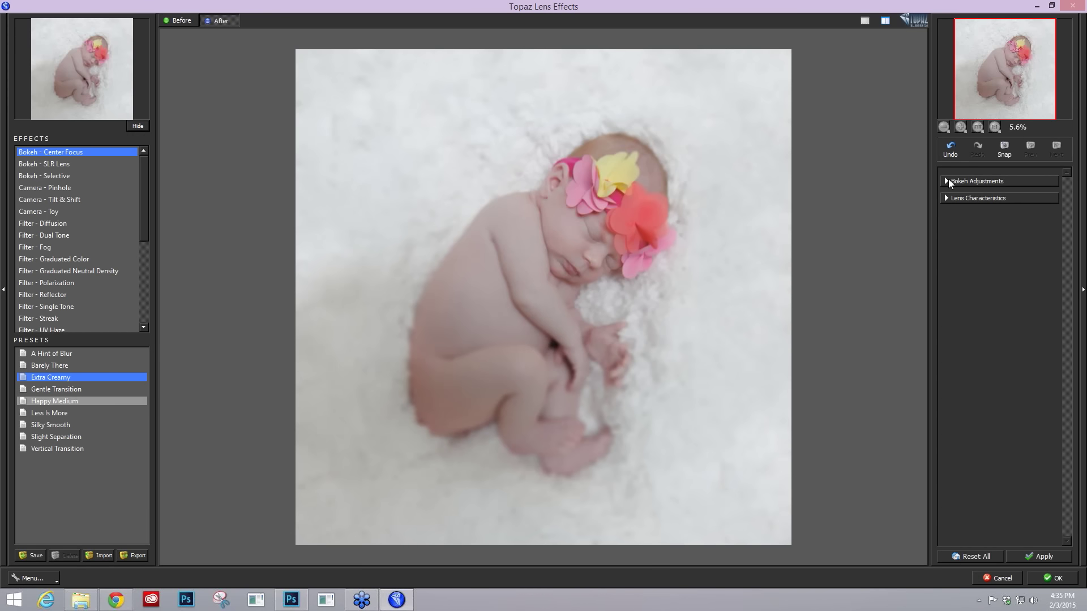
pyautogui.click(945, 198)
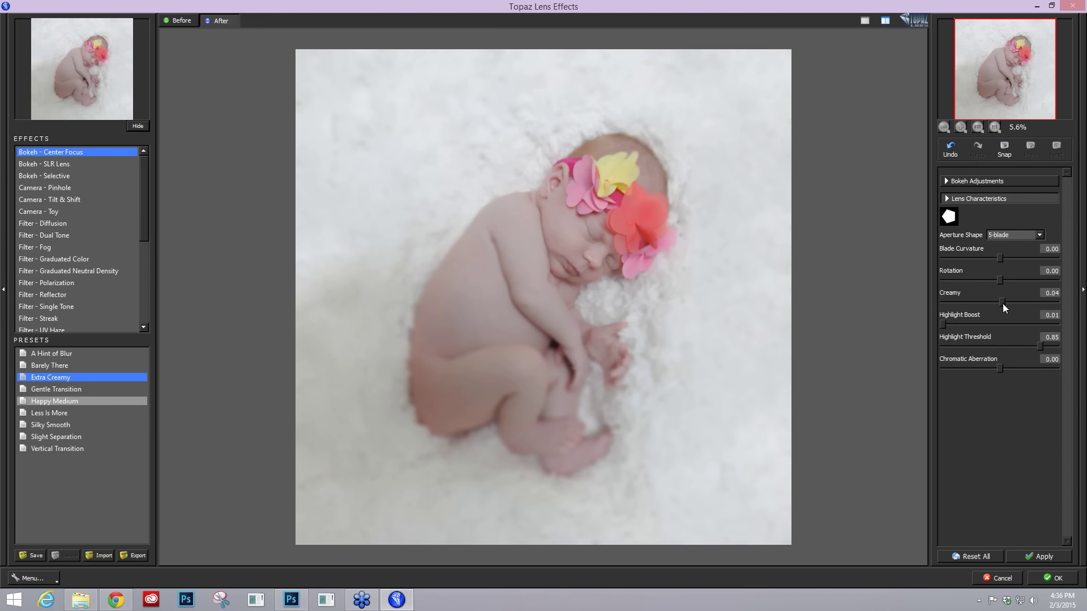
pyautogui.moveTo(1020, 300); pyautogui.dragTo(1039, 301)
pyautogui.click(1042, 556)
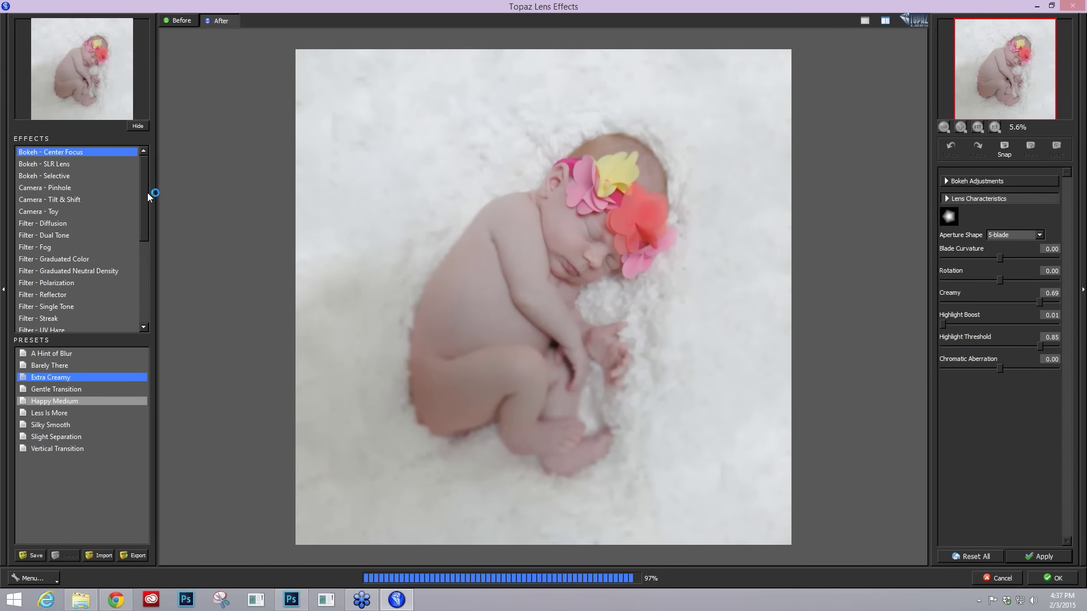
# Select the Filter - Single Tone effect with its Brilliance preset.
pyautogui.scroll(-2, 147, 192)
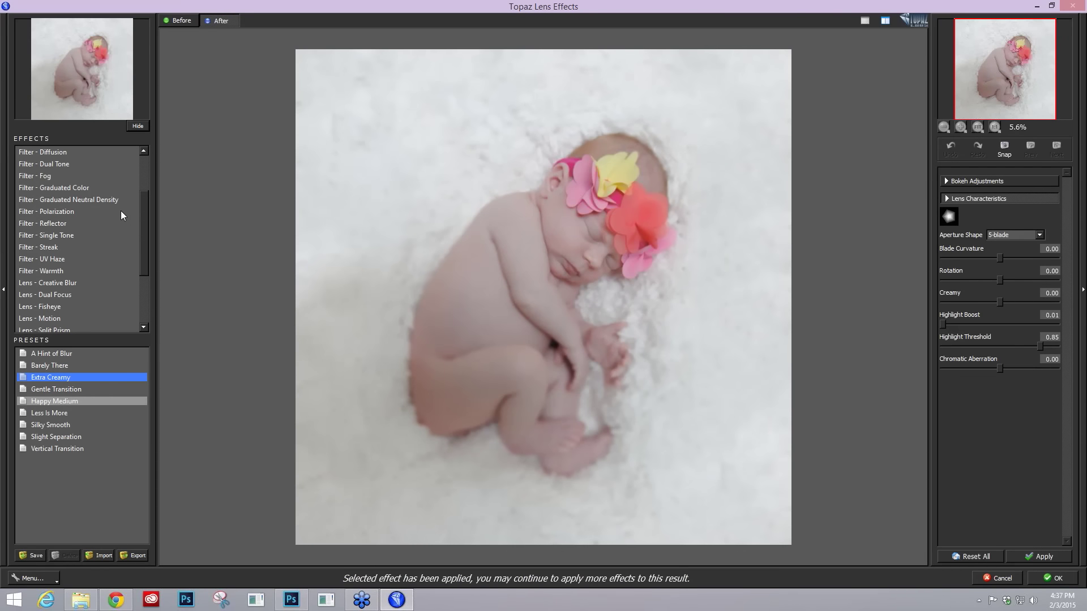
pyautogui.click(54, 235)
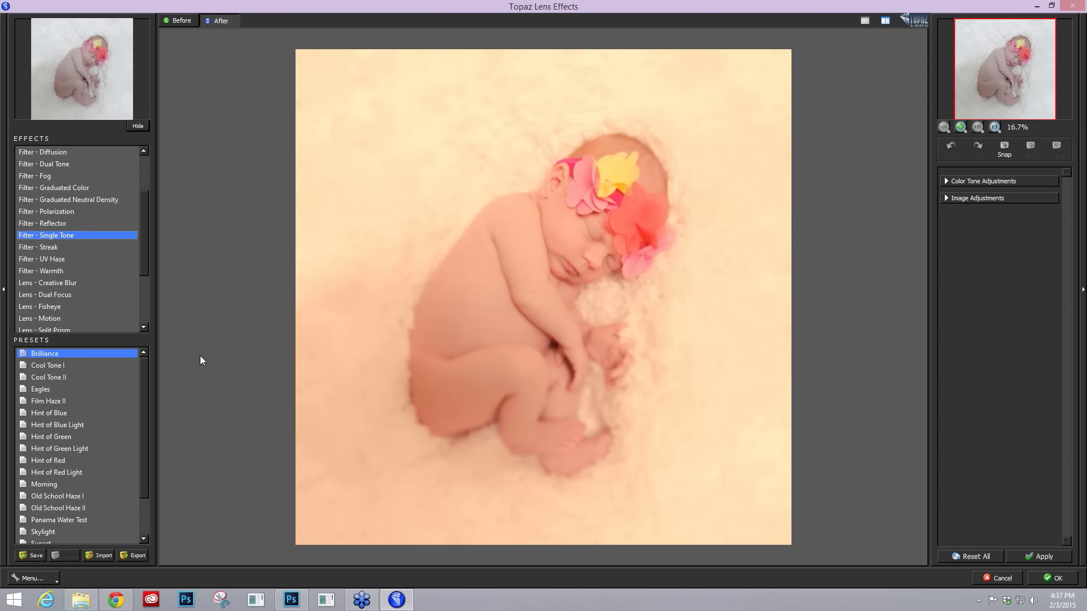
pyautogui.click(72, 354)
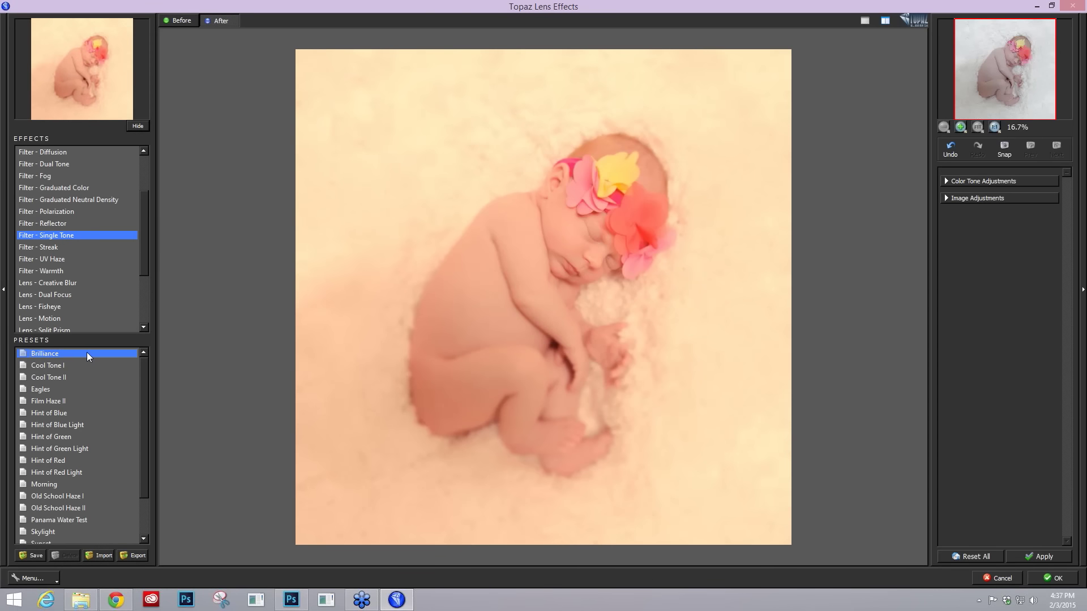
# Preview the Single Tone presets one by one from Cool Tone I through Winter Day.
pyautogui.press('Down')
pyautogui.press('Down')
pyautogui.press('Down')
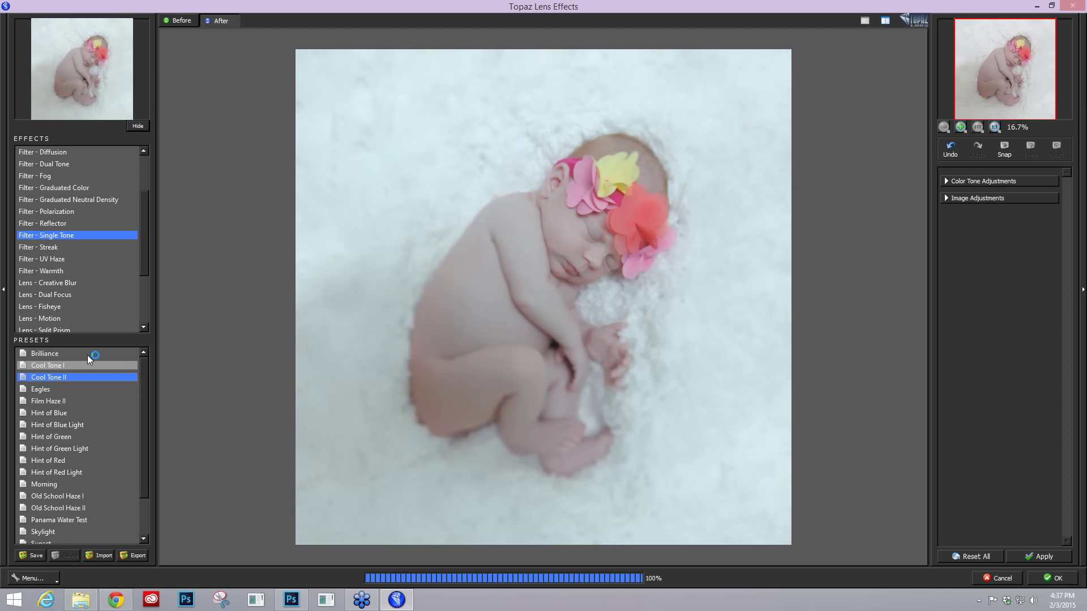
pyautogui.press('Down')
pyautogui.press('Down')
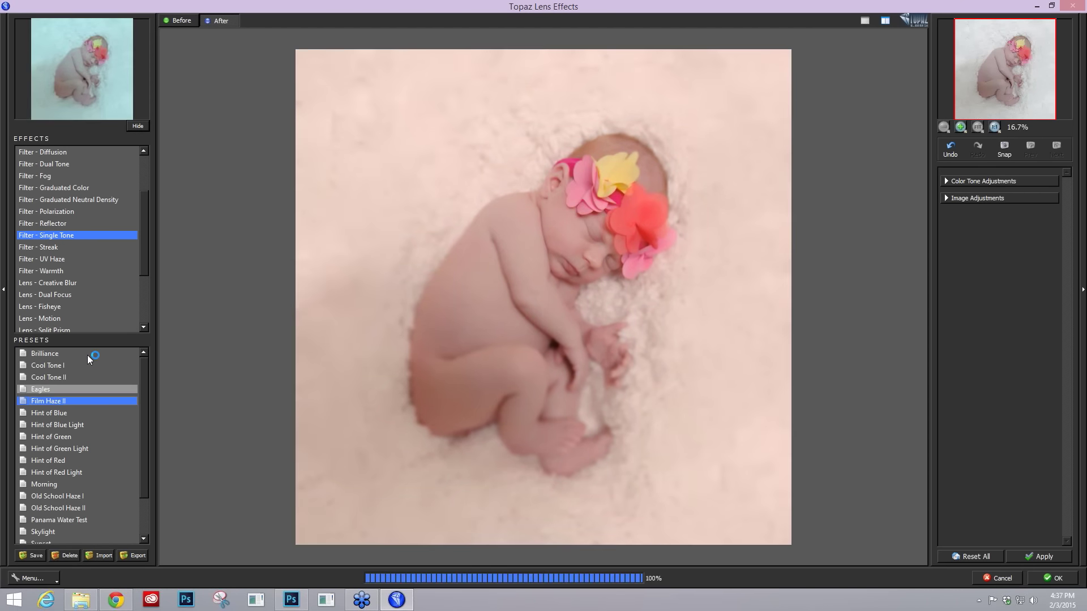
pyautogui.press('Down')
pyautogui.press('Down')
pyautogui.press('Down')
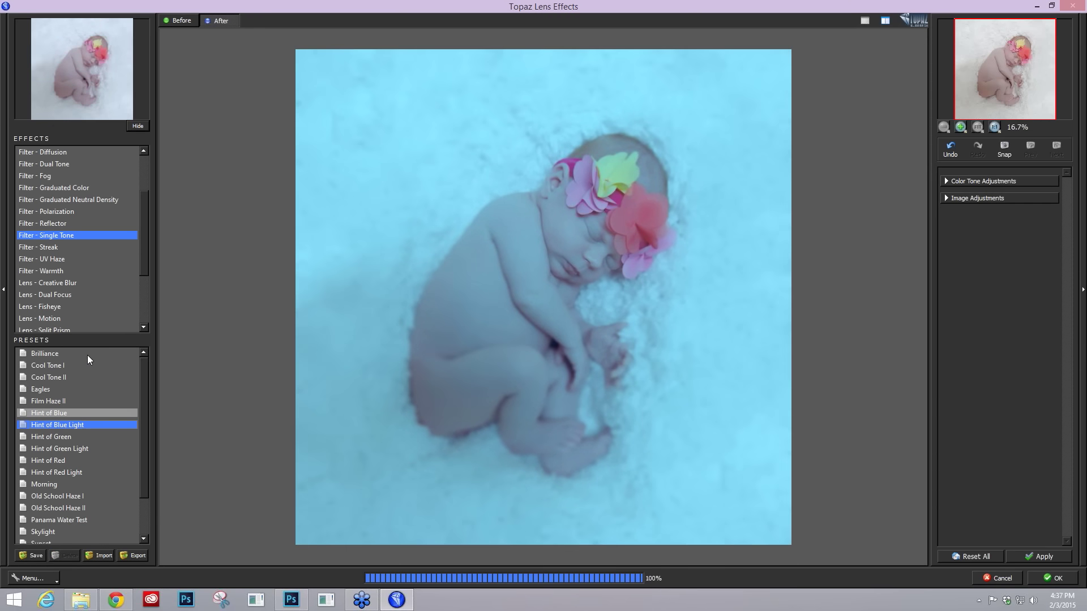
pyautogui.press('Down')
pyautogui.press('Down')
pyautogui.press('Down')
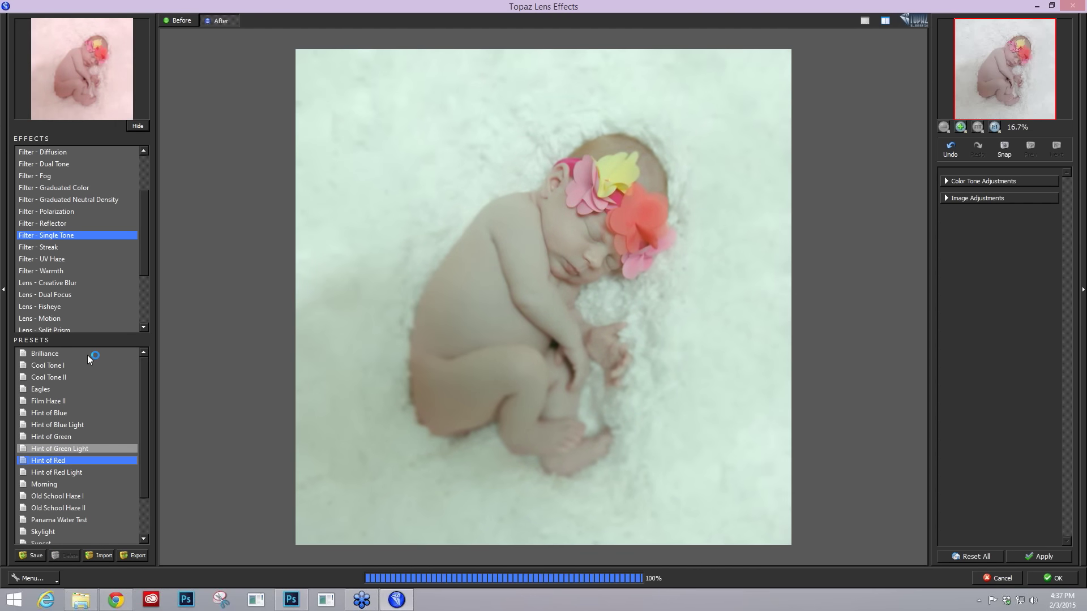
pyautogui.press('Down')
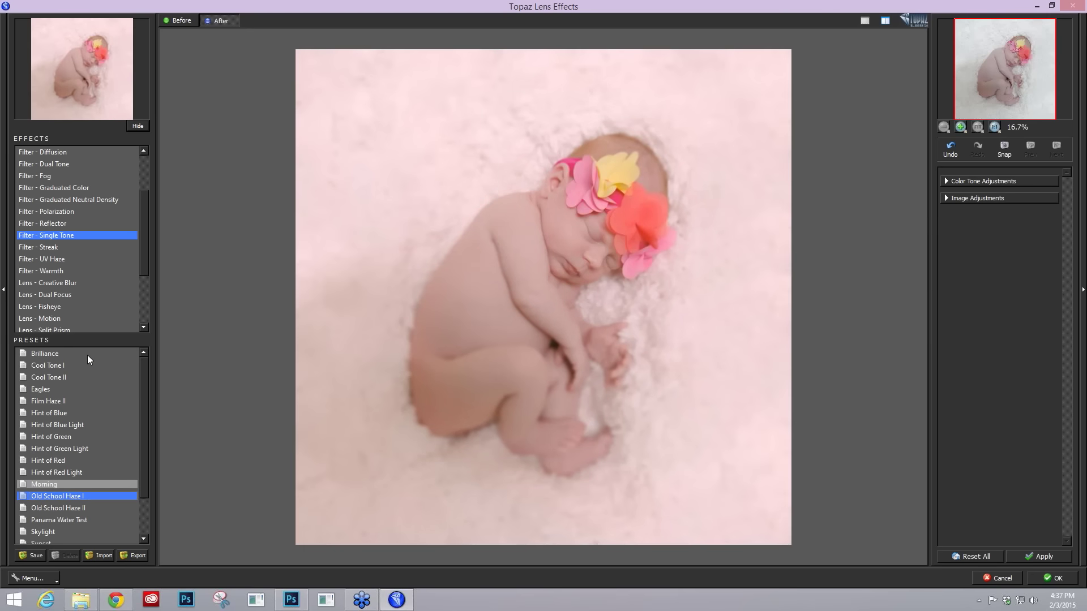
pyautogui.press('Down')
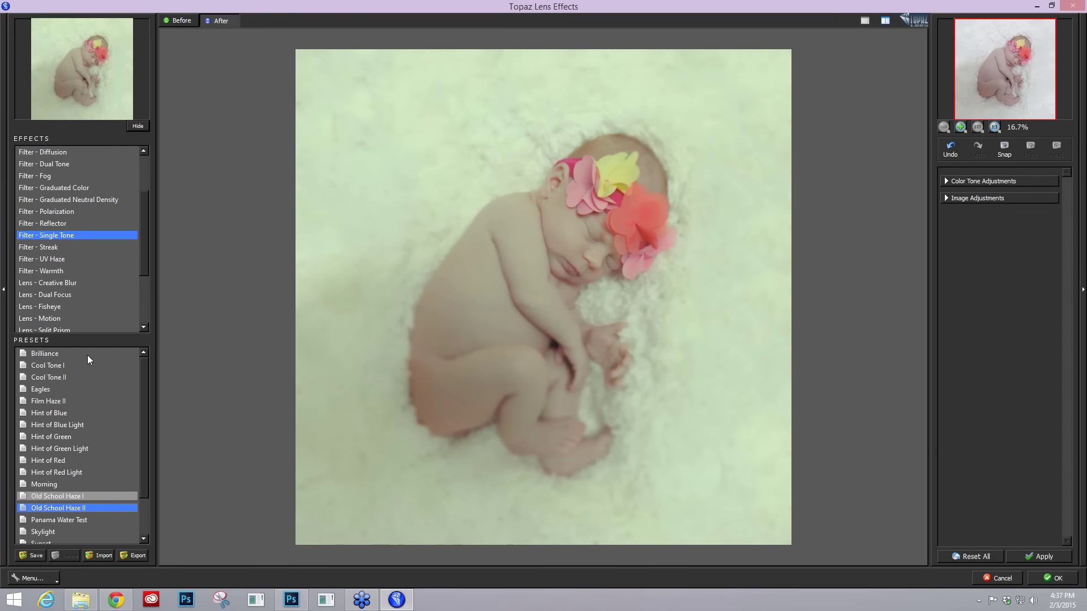
pyautogui.press('Down')
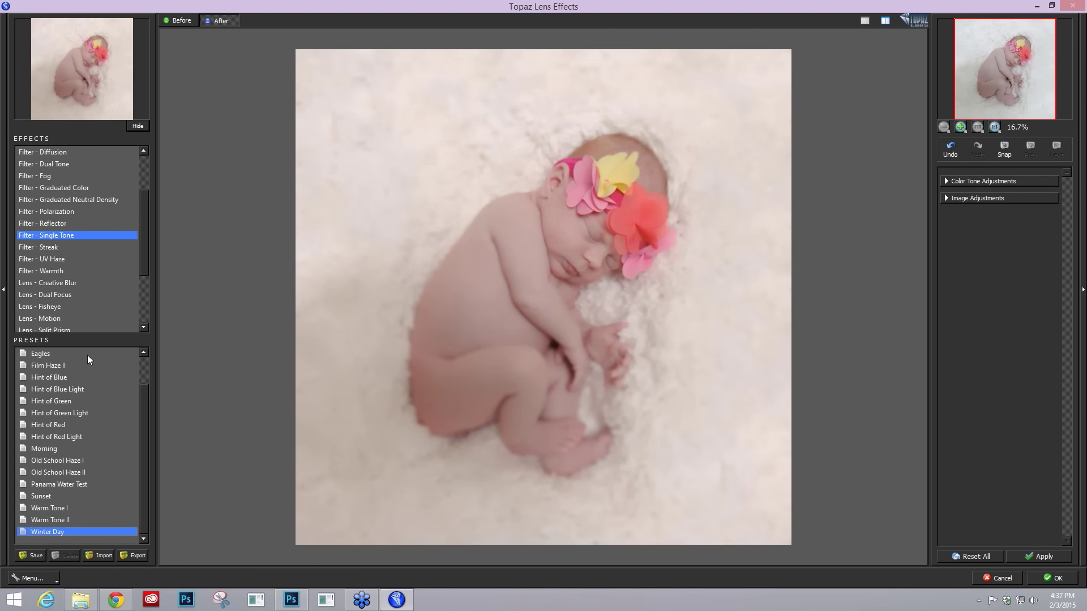
# Compare the Warm Tone I and Warm Tone II presets against the original and choose Warm Tone II.
pyautogui.press('Up')
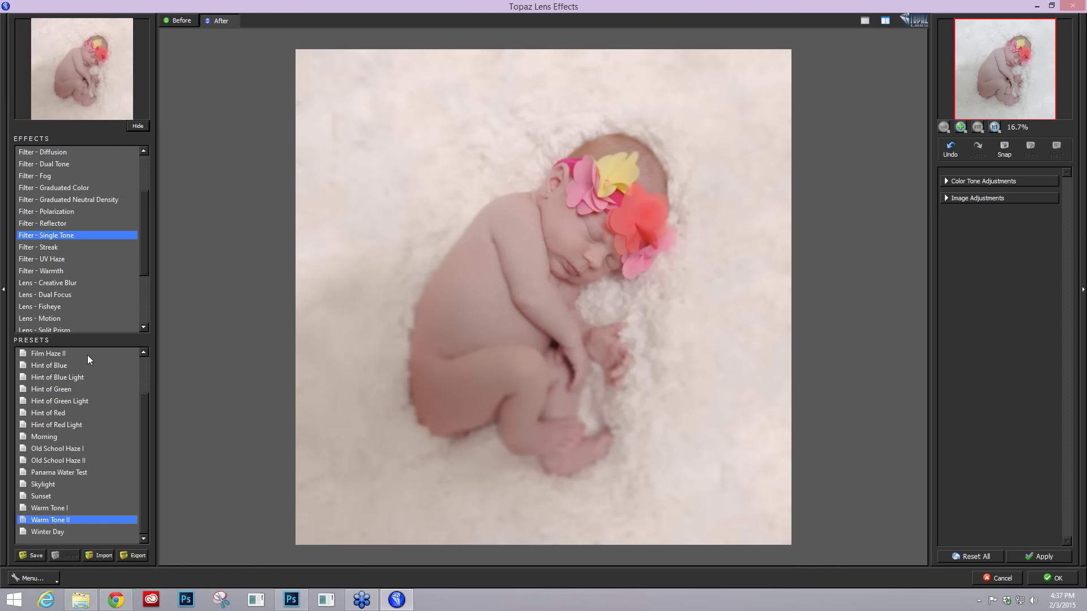
pyautogui.press('space')
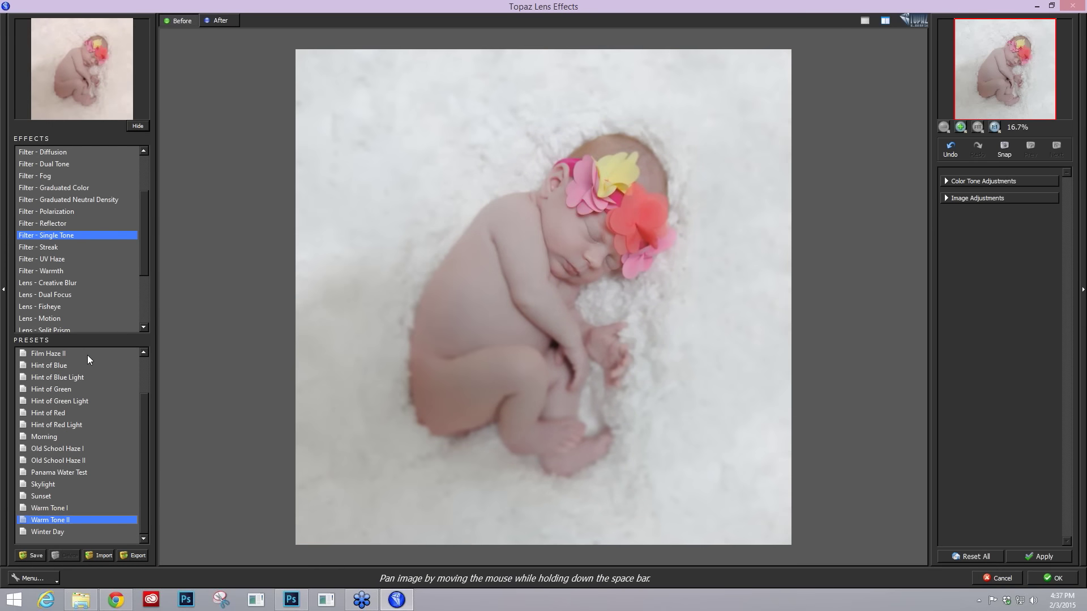
pyautogui.press('Up')
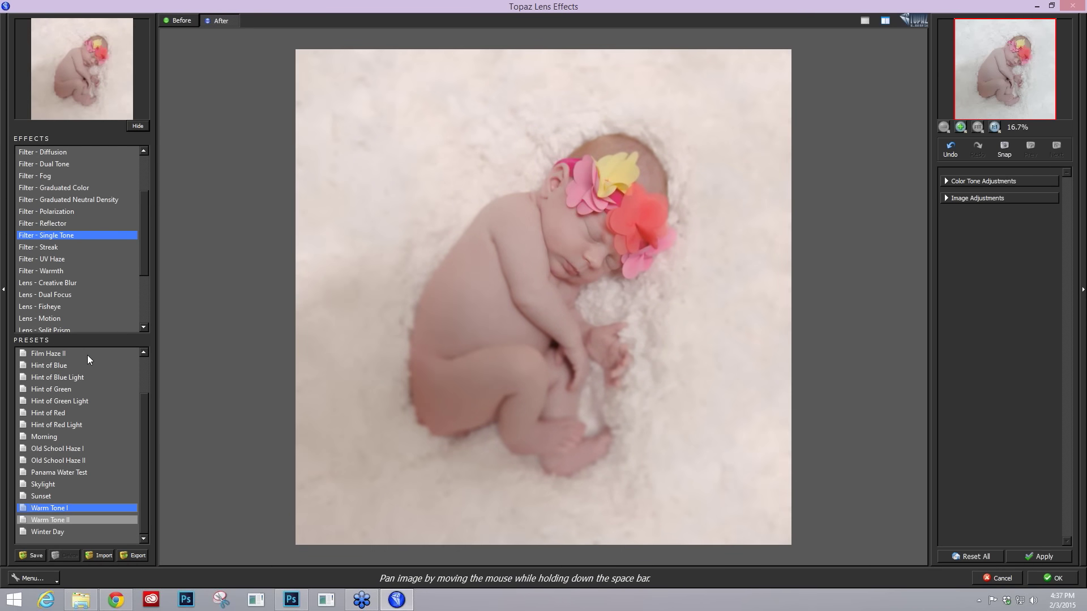
pyautogui.press('space')
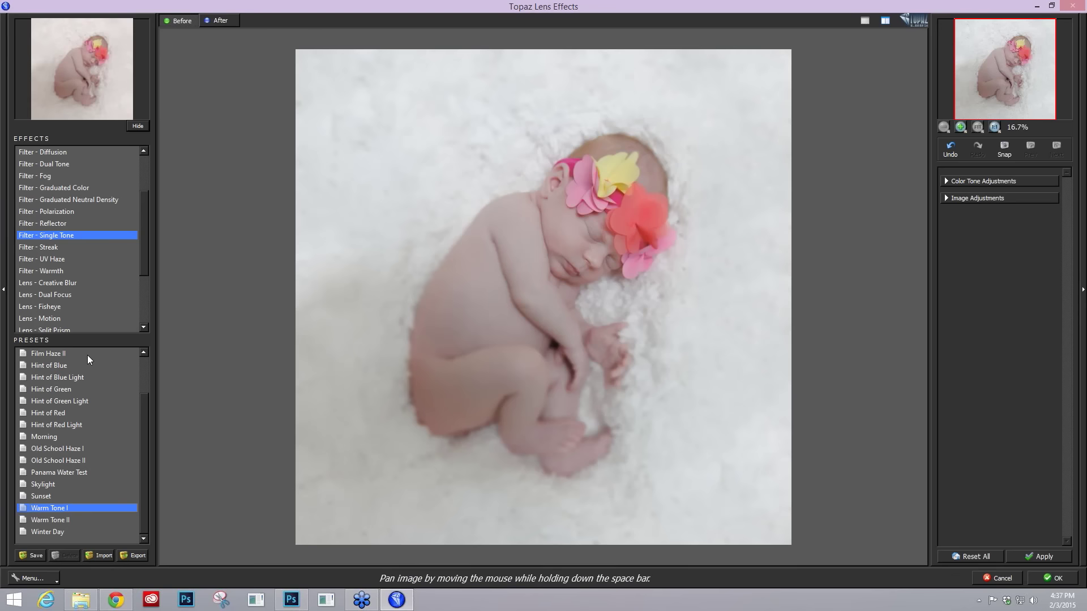
pyautogui.press('Down')
pyautogui.press('space')
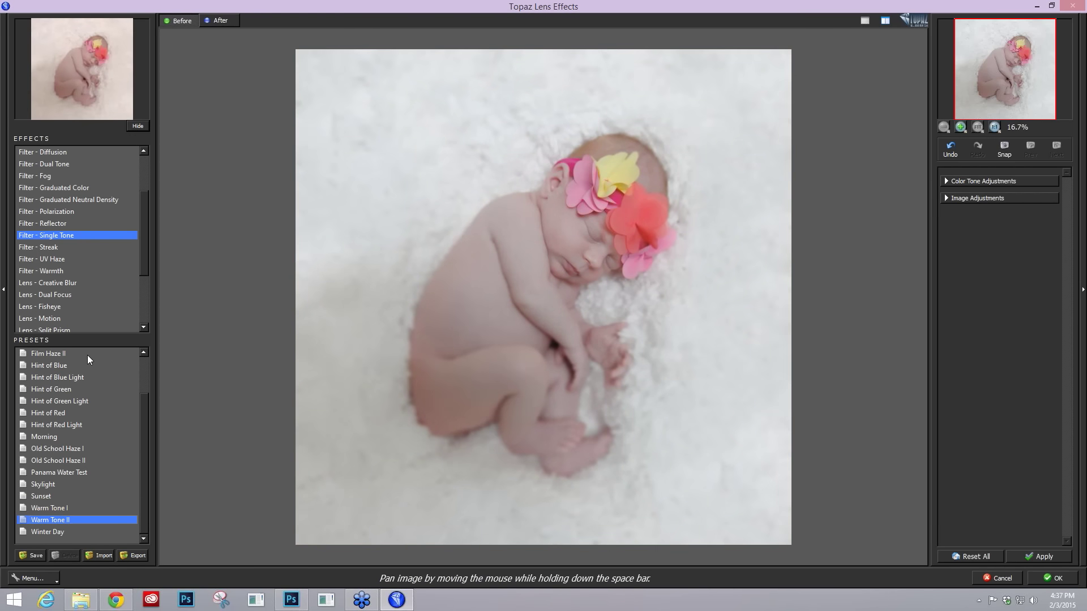
pyautogui.press('space')
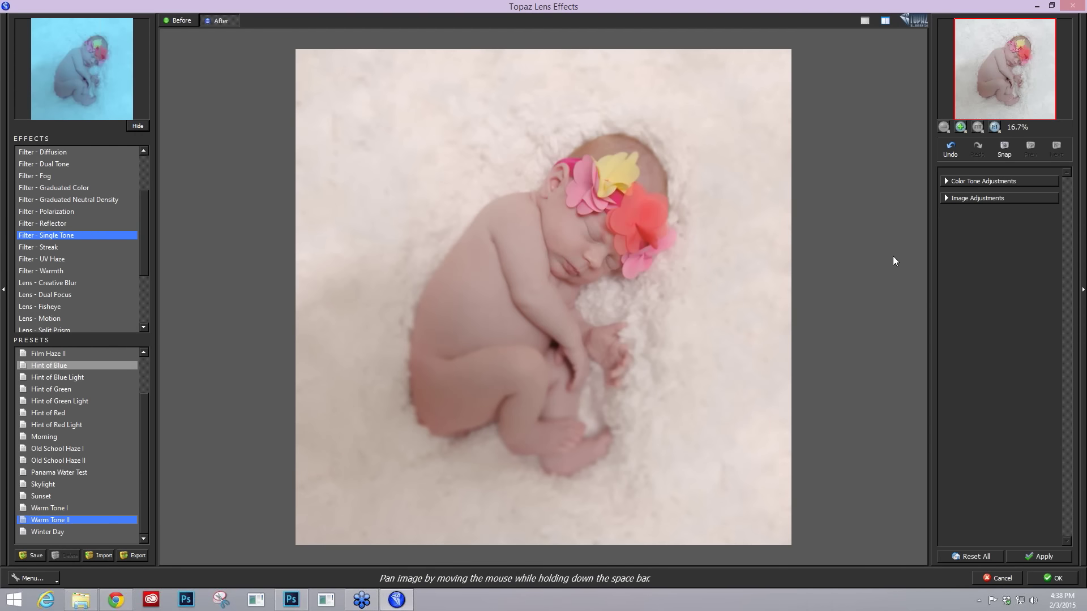
# Set the Single Tone filter's Red Cast to 0.01 and Yellow Cast to 0.07.
pyautogui.click(946, 182)
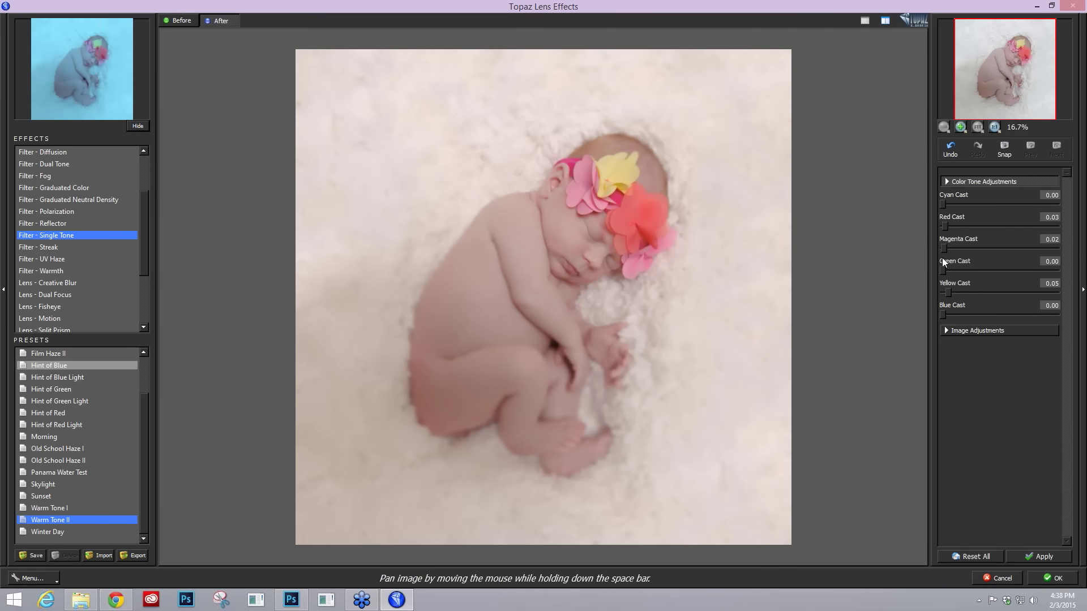
pyautogui.click(943, 226)
pyautogui.click(946, 246)
pyautogui.click(952, 291)
pyautogui.click(953, 291)
# Set the Magenta Cast to 0.03 and compare the toned image with the original.
pyautogui.click(946, 249)
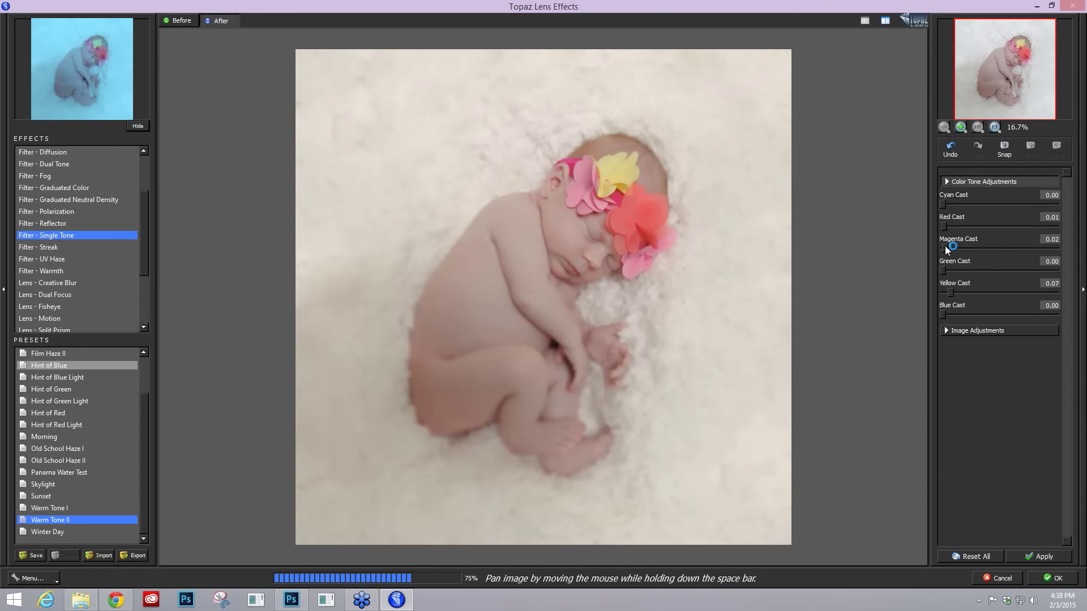
pyautogui.click(947, 249)
pyautogui.click(947, 245)
pyautogui.click(916, 274)
pyautogui.click(917, 276)
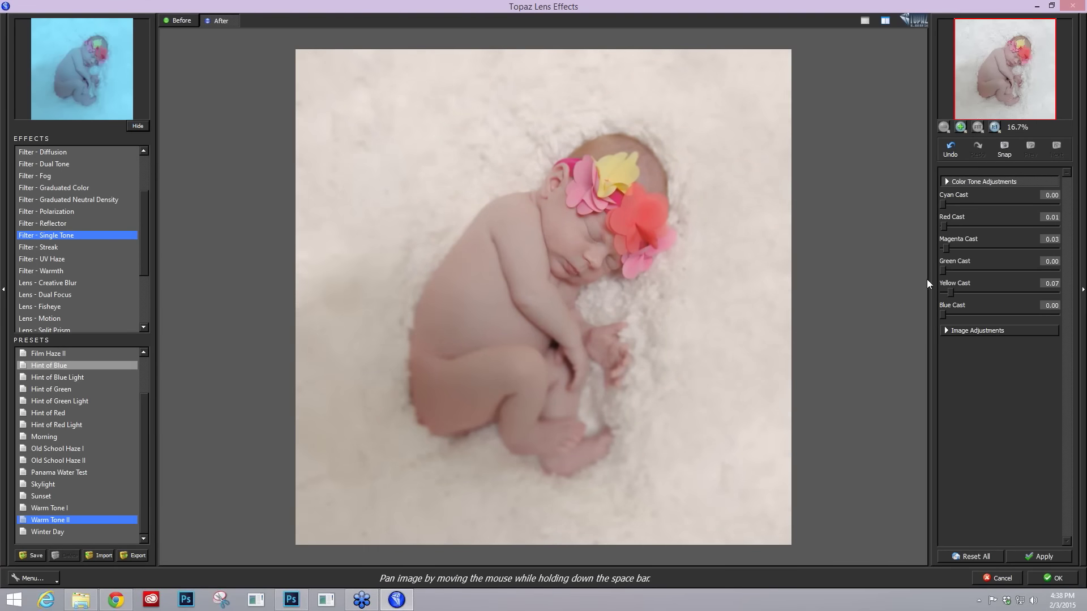
pyautogui.click(932, 283)
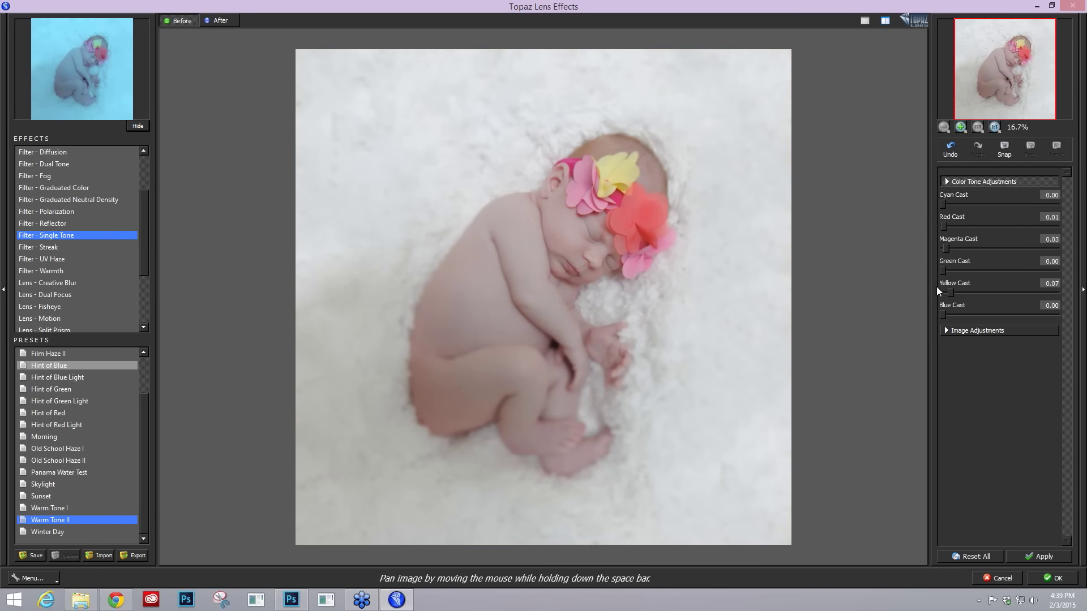
pyautogui.press('space')
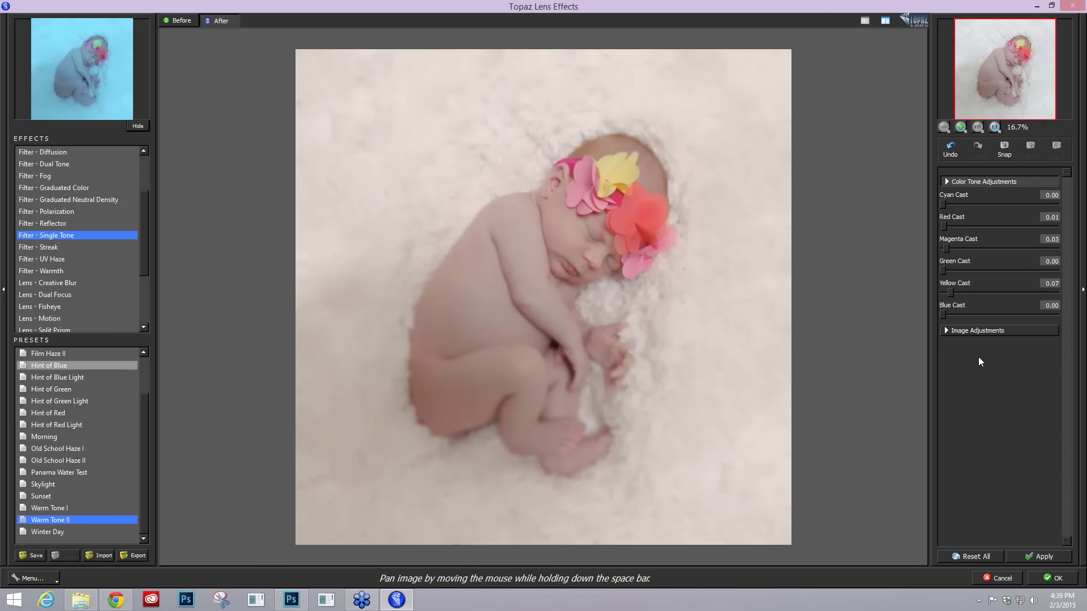
# Set the Single Tone filter's Brightness to 0.04 and compare the image with the original.
pyautogui.click(944, 331)
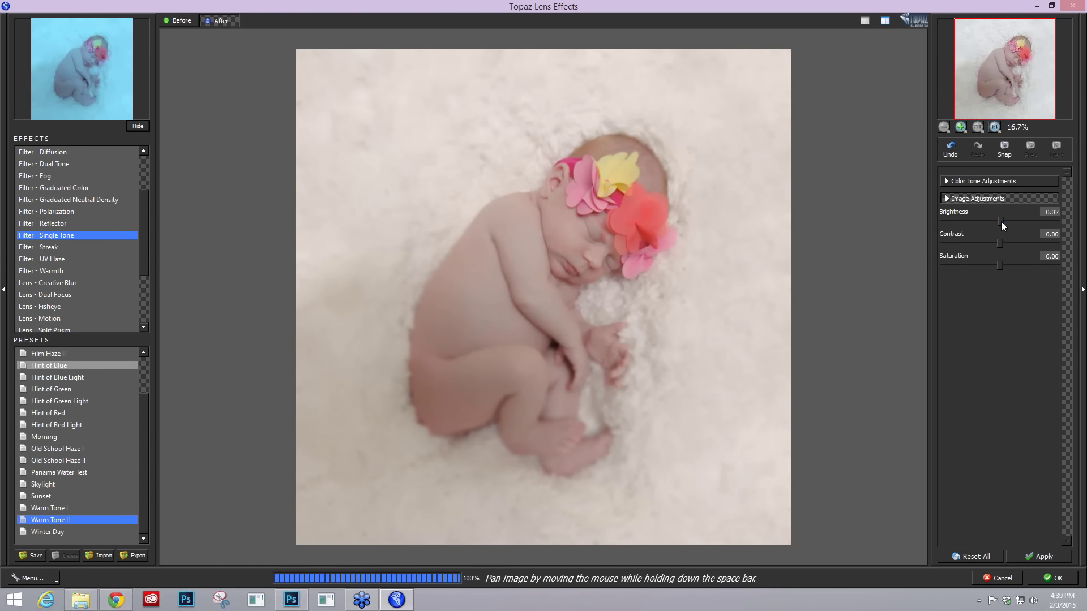
pyautogui.moveTo(1001, 222); pyautogui.dragTo(1002, 222)
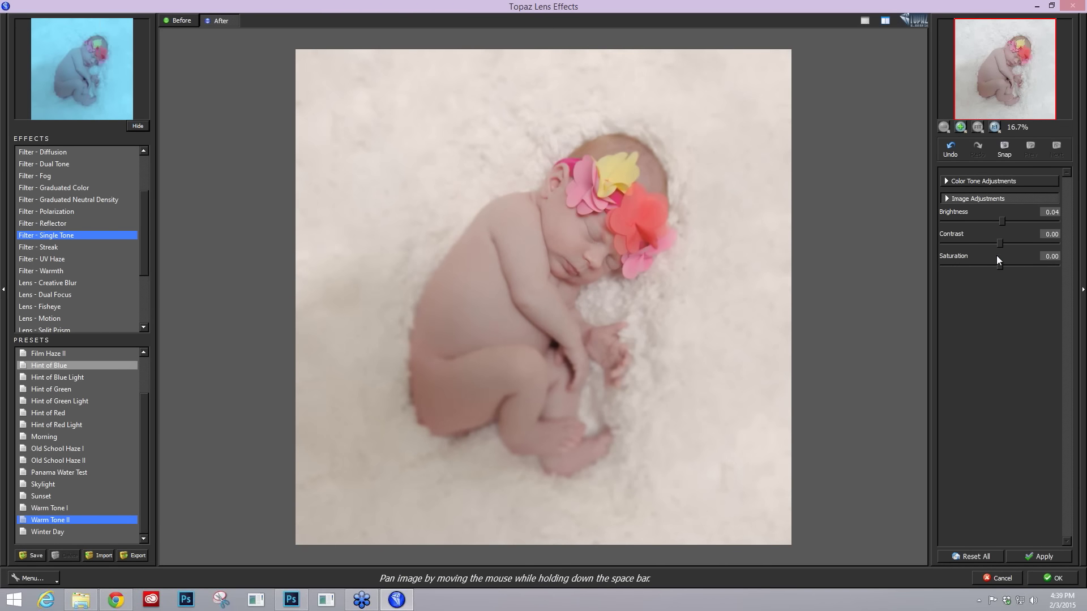
pyautogui.press('space')
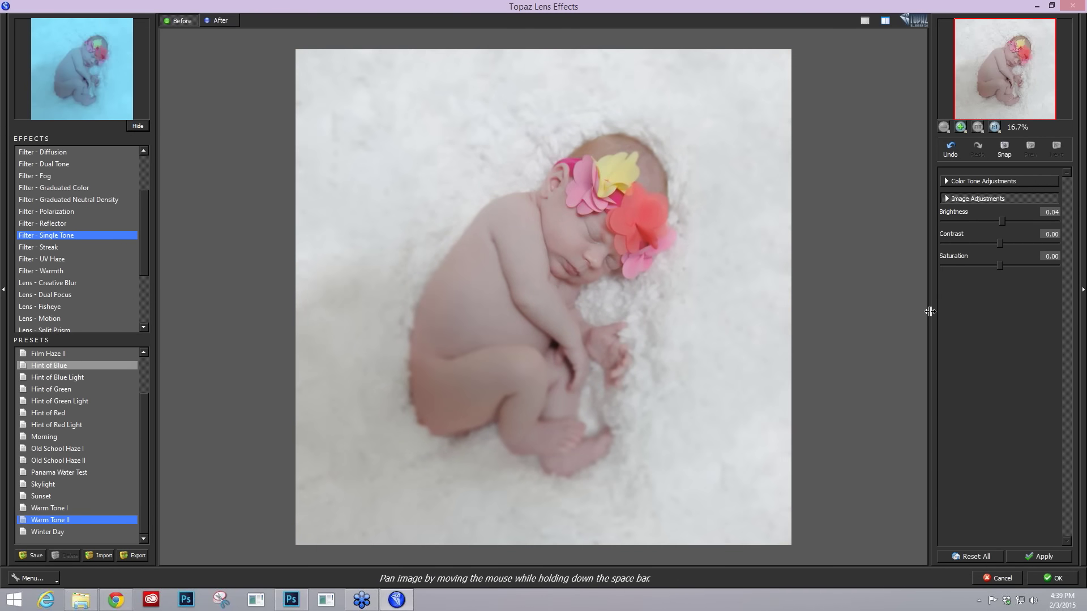
# Apply the Single Tone effect to the image and add the xF Add Vignette - Selective effect.
pyautogui.press('space')
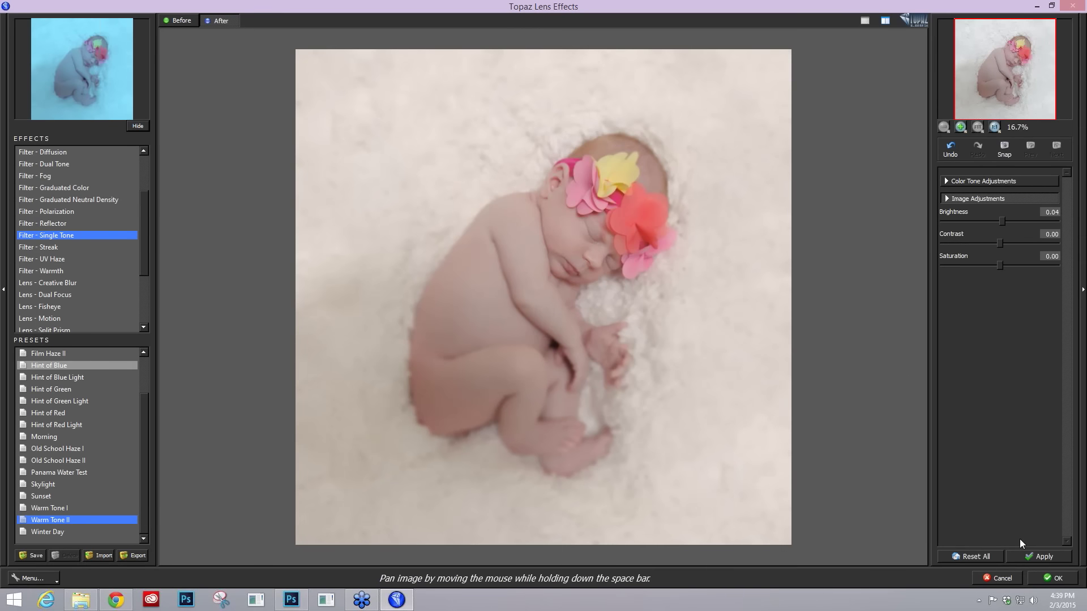
pyautogui.click(1036, 556)
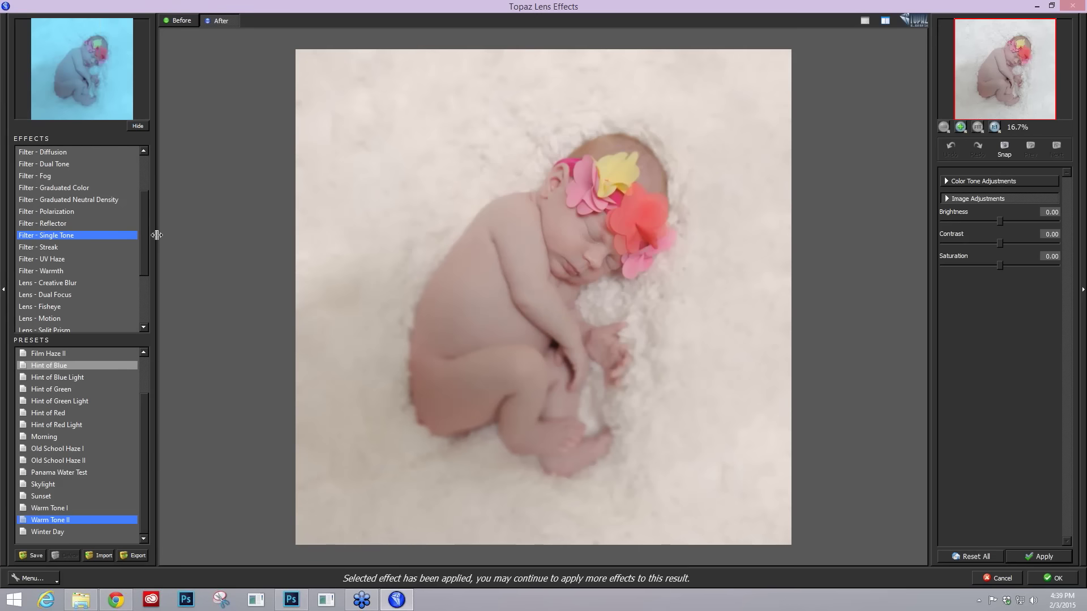
pyautogui.scroll(-1, 144, 243)
pyautogui.moveTo(144, 239); pyautogui.dragTo(147, 270)
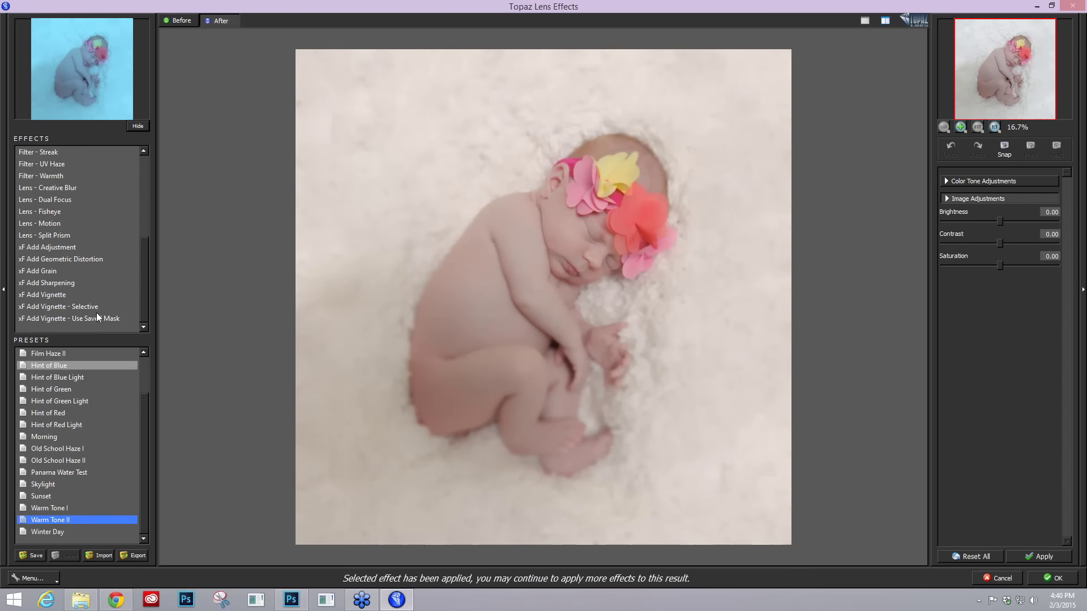
pyautogui.click(54, 307)
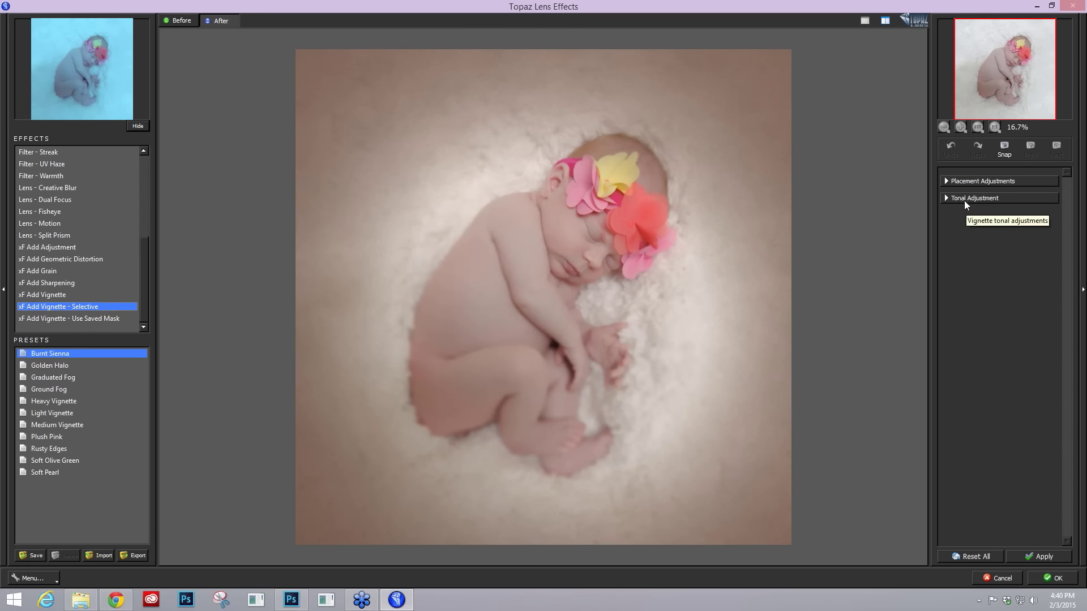
# Set the selective vignette's Focus Width to 0.82 and Focus Height to 0.81.
pyautogui.click(964, 182)
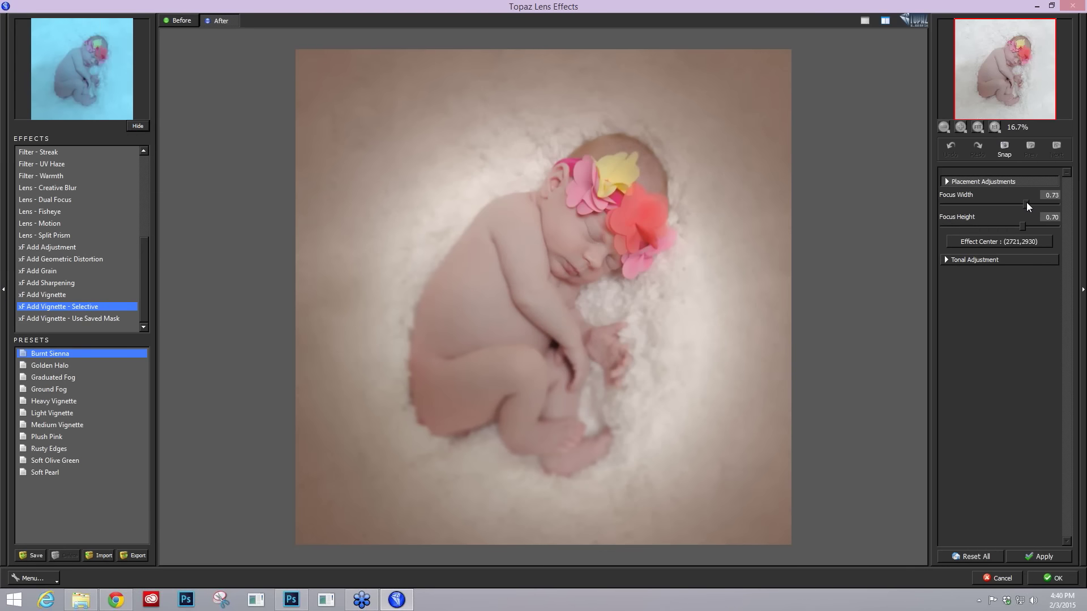
pyautogui.moveTo(1030, 202); pyautogui.dragTo(1032, 202)
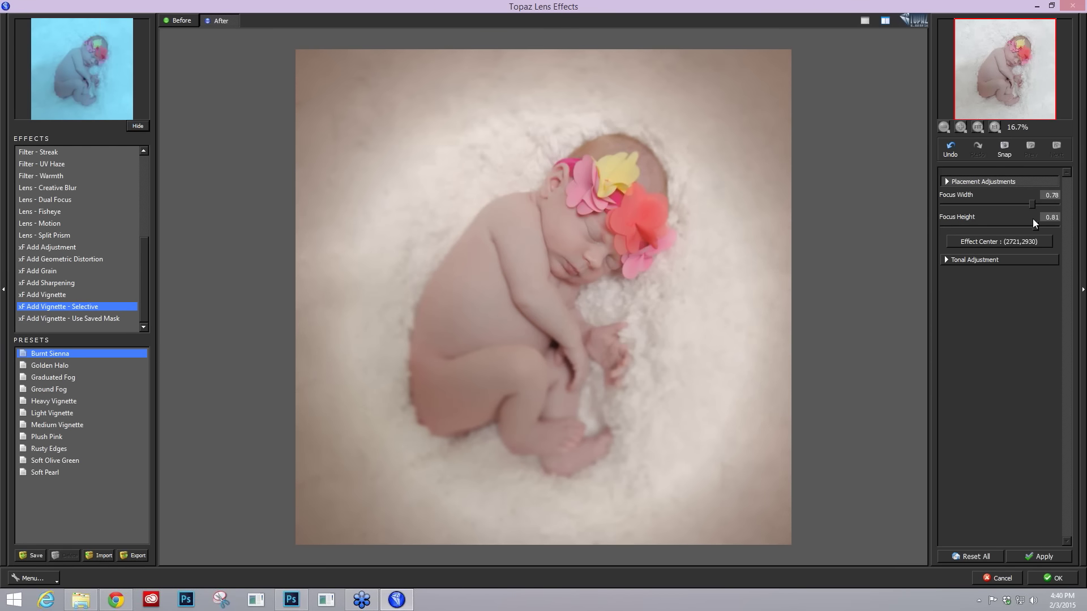
pyautogui.click(1035, 205)
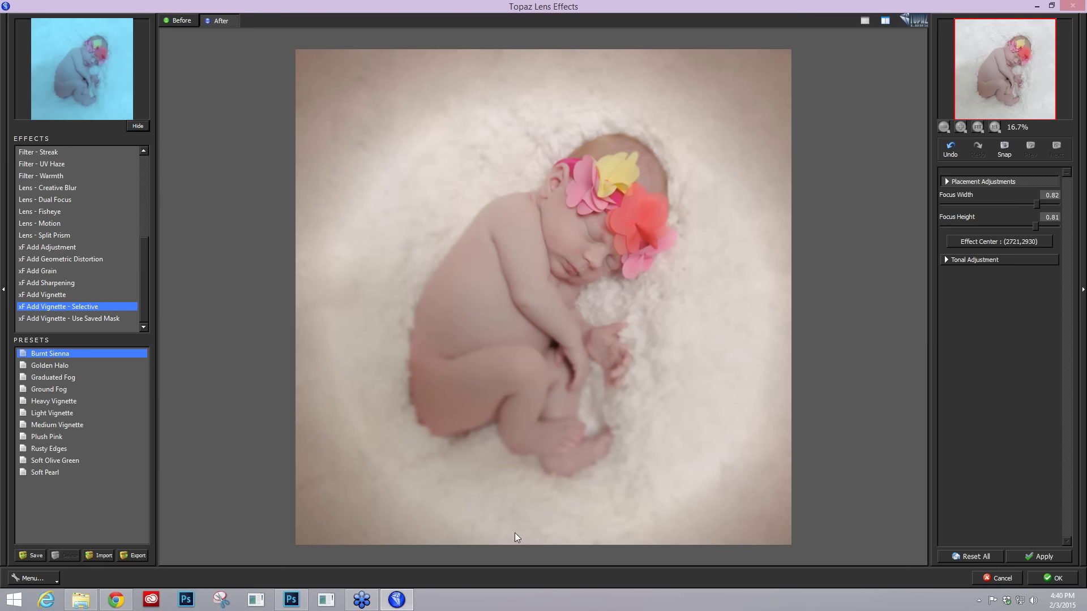
pyautogui.click(950, 259)
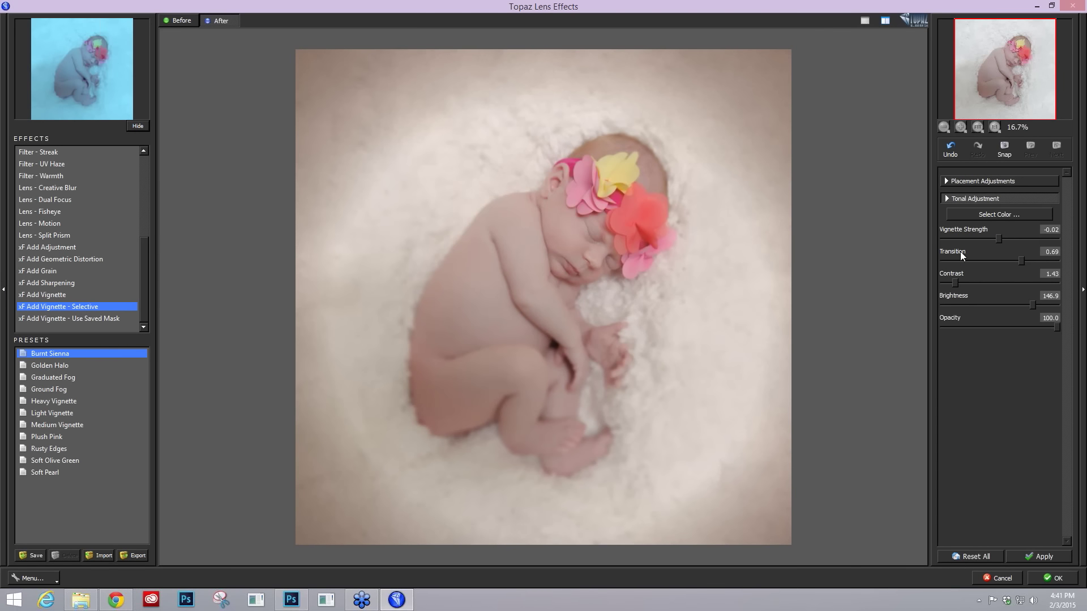
pyautogui.click(996, 215)
pyautogui.moveTo(602, 179); pyautogui.dragTo(742, 160)
pyautogui.click(792, 359)
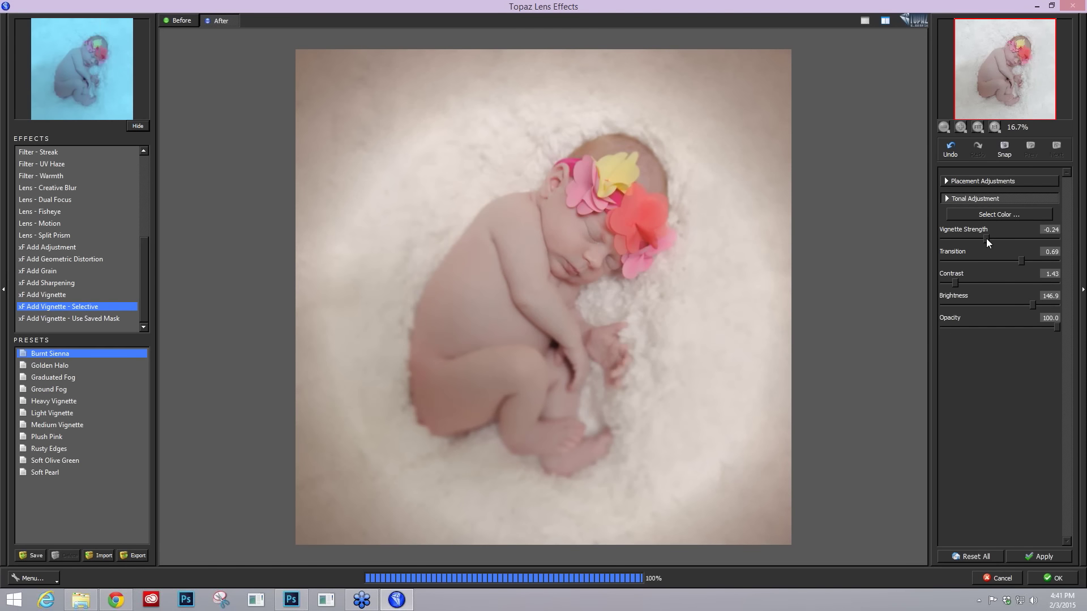
# Set the Vignette Strength to 0.70 and the Transition to 0.87.
pyautogui.moveTo(986, 239); pyautogui.dragTo(988, 262)
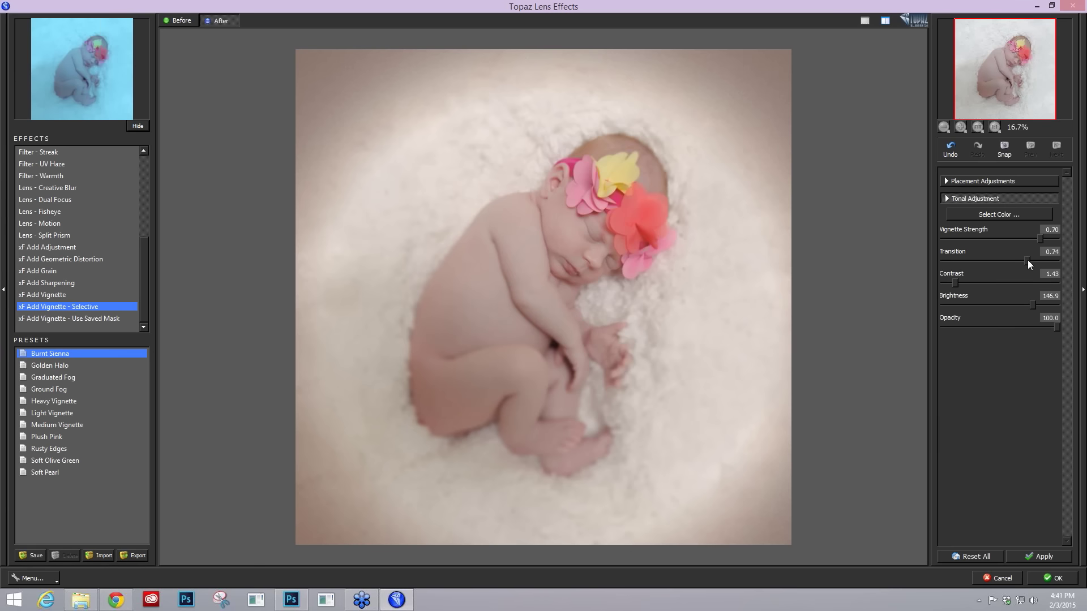
pyautogui.moveTo(1029, 260); pyautogui.dragTo(1048, 257)
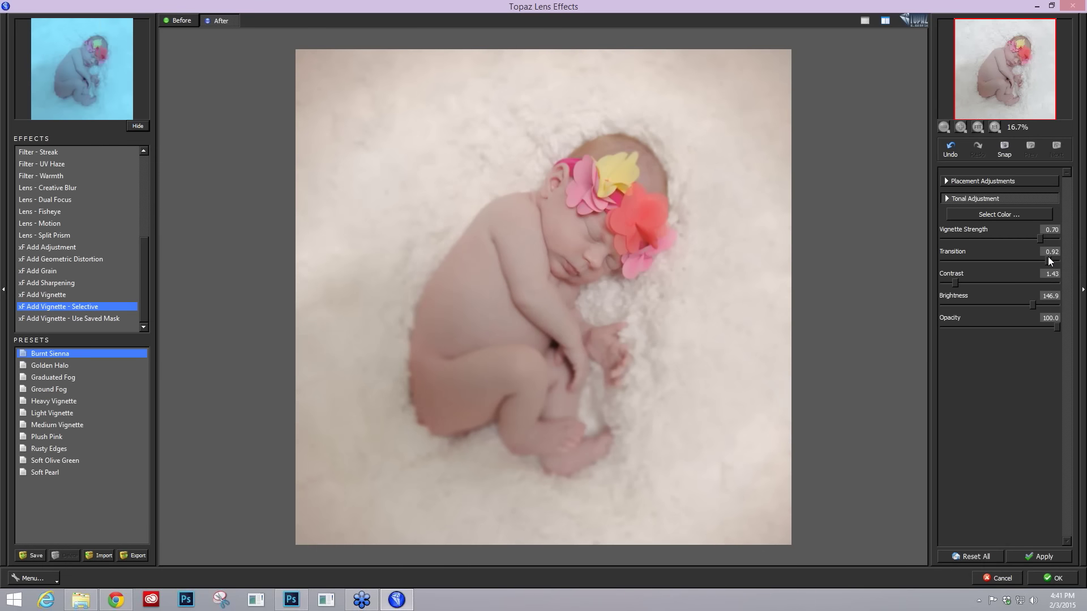
pyautogui.moveTo(1039, 258); pyautogui.dragTo(1040, 257)
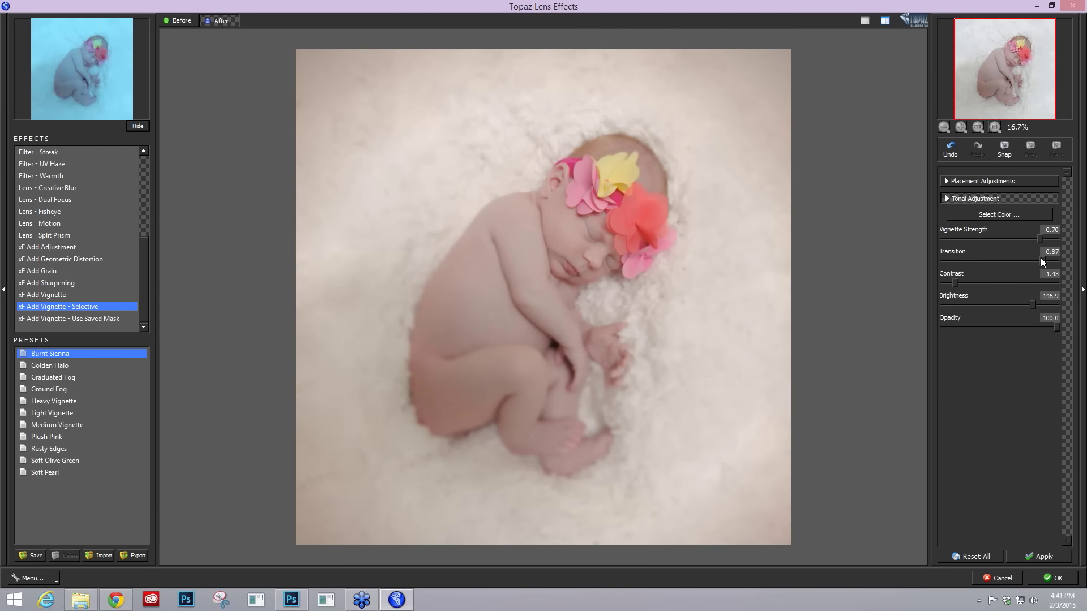
# Set the selective vignette's Contrast to 1.65 and Brightness to 166.6.
pyautogui.moveTo(953, 282); pyautogui.dragTo(997, 282)
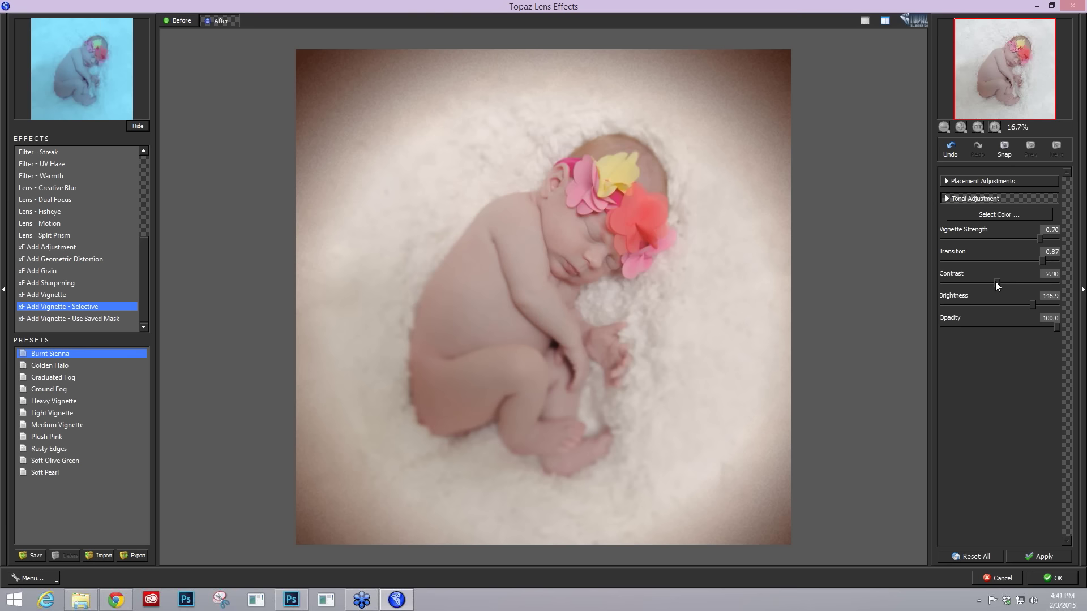
pyautogui.moveTo(979, 281); pyautogui.dragTo(961, 281)
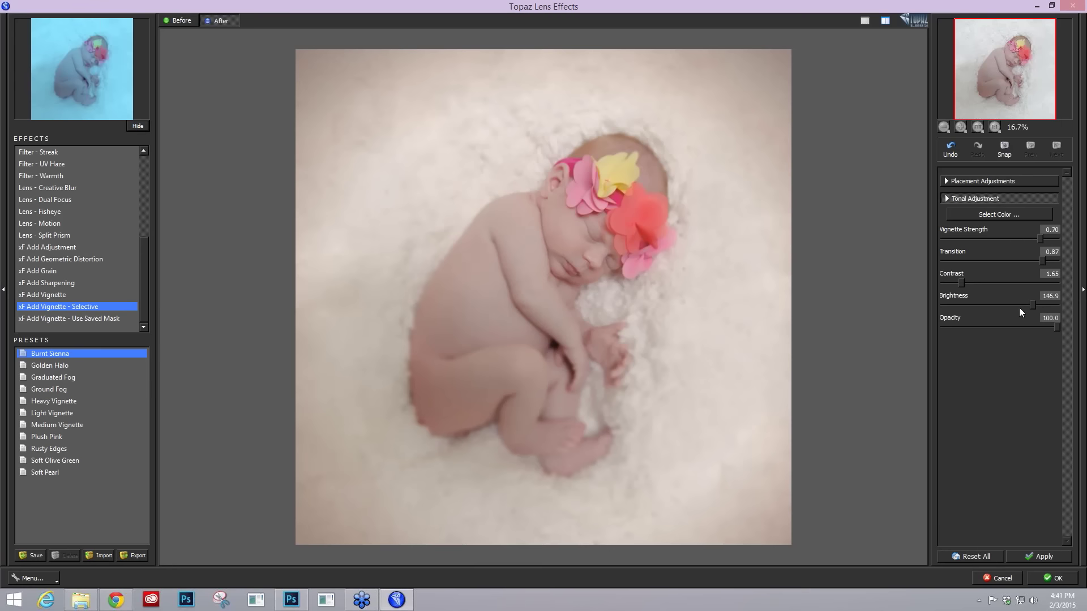
pyautogui.moveTo(1030, 305); pyautogui.dragTo(1039, 301)
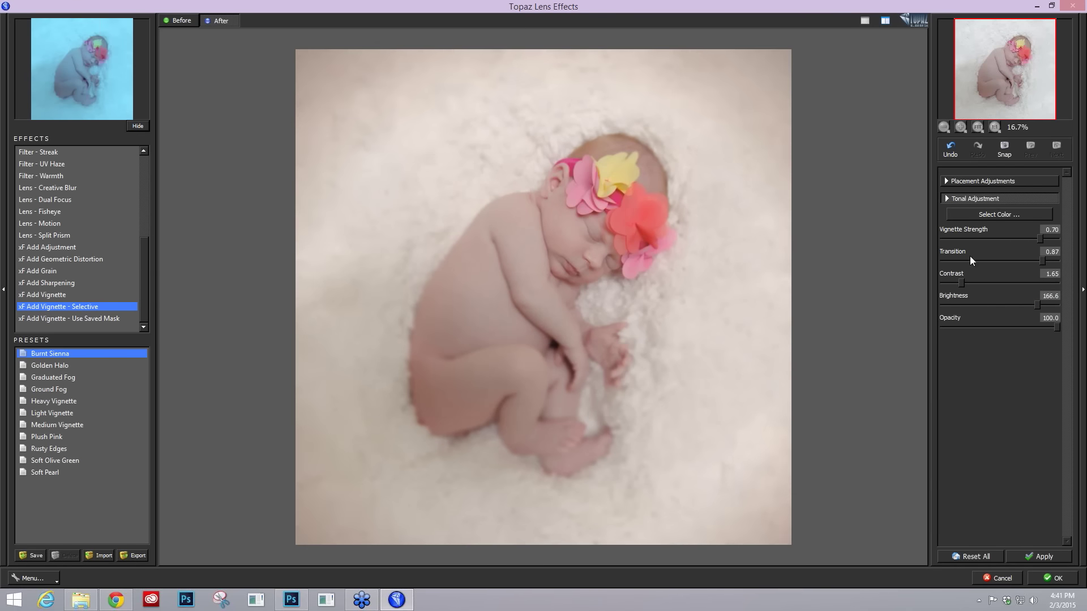
# Change the vignette color to a very pale yellow close to white.
pyautogui.click(986, 213)
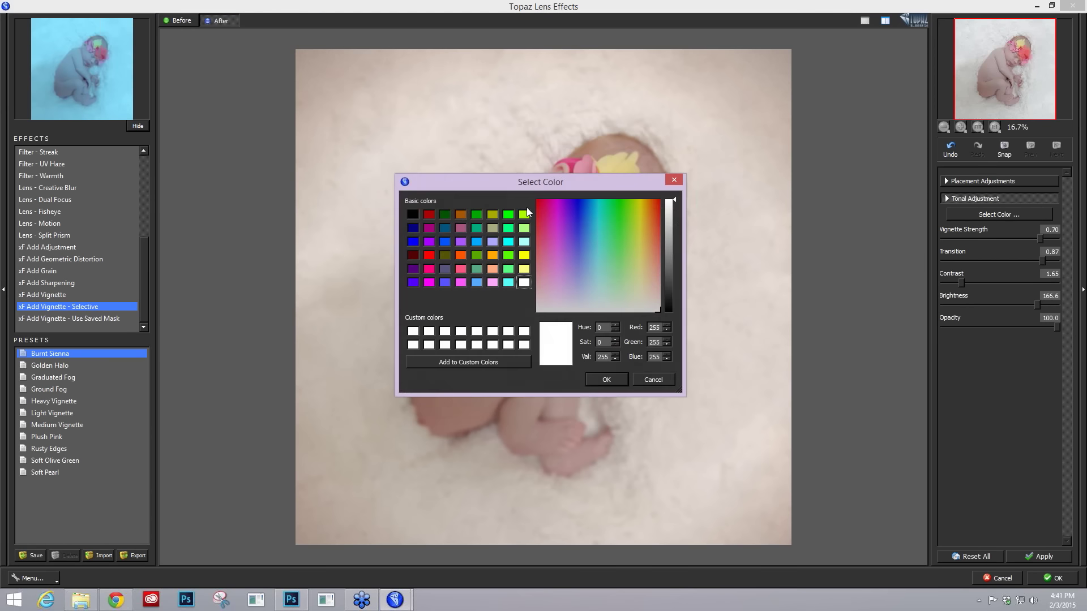
pyautogui.moveTo(527, 182); pyautogui.dragTo(776, 135)
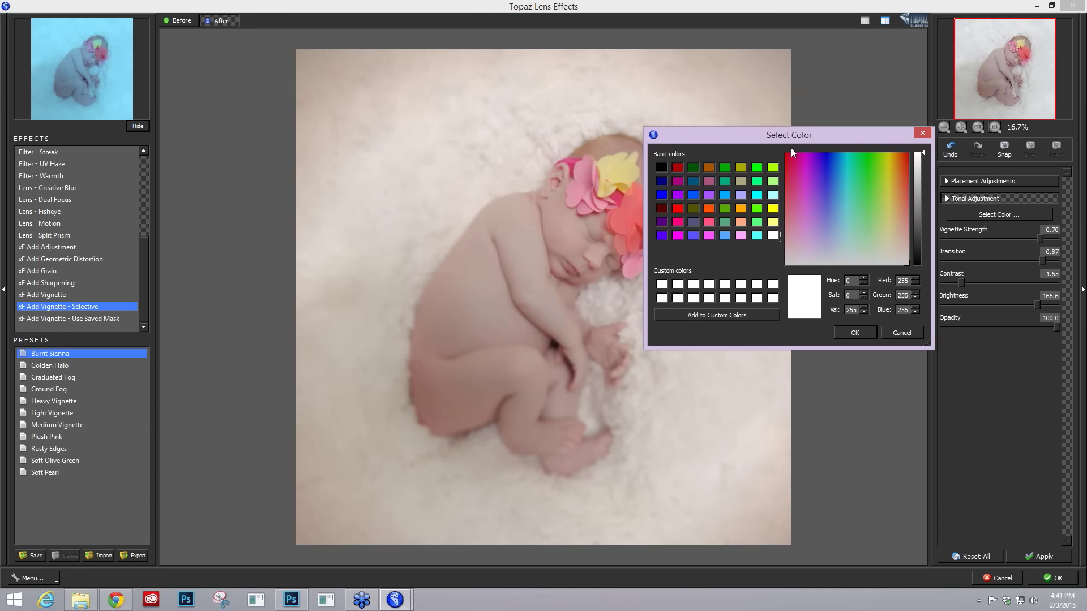
pyautogui.click(891, 262)
pyautogui.click(855, 332)
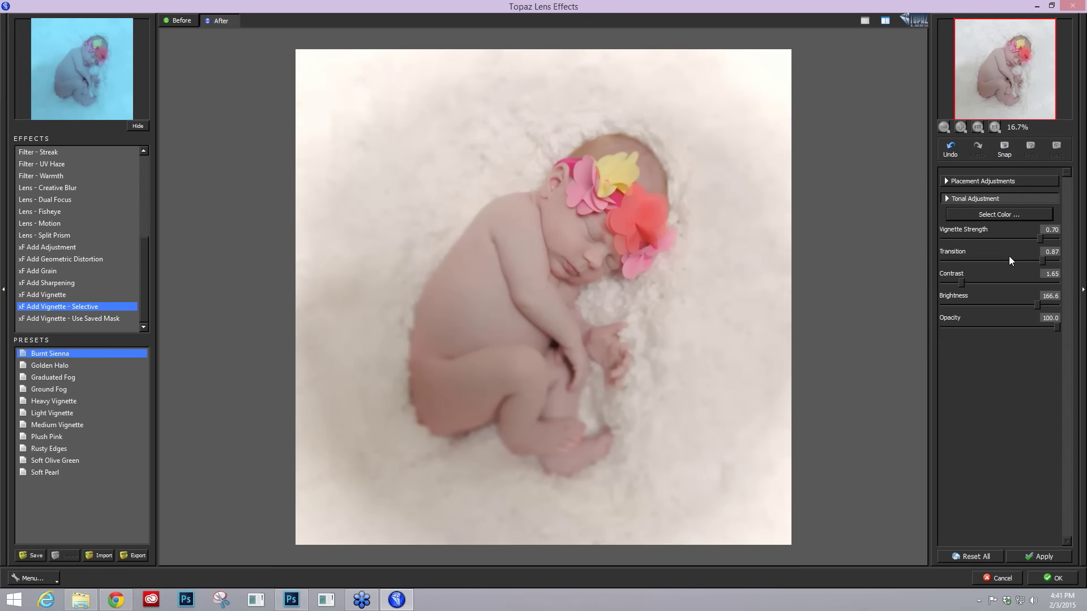
# Set the vignette's Transition to 0.78, Focus Width to 0.73 and Focus Height to 0.86.
pyautogui.moveTo(1044, 262); pyautogui.dragTo(1024, 260)
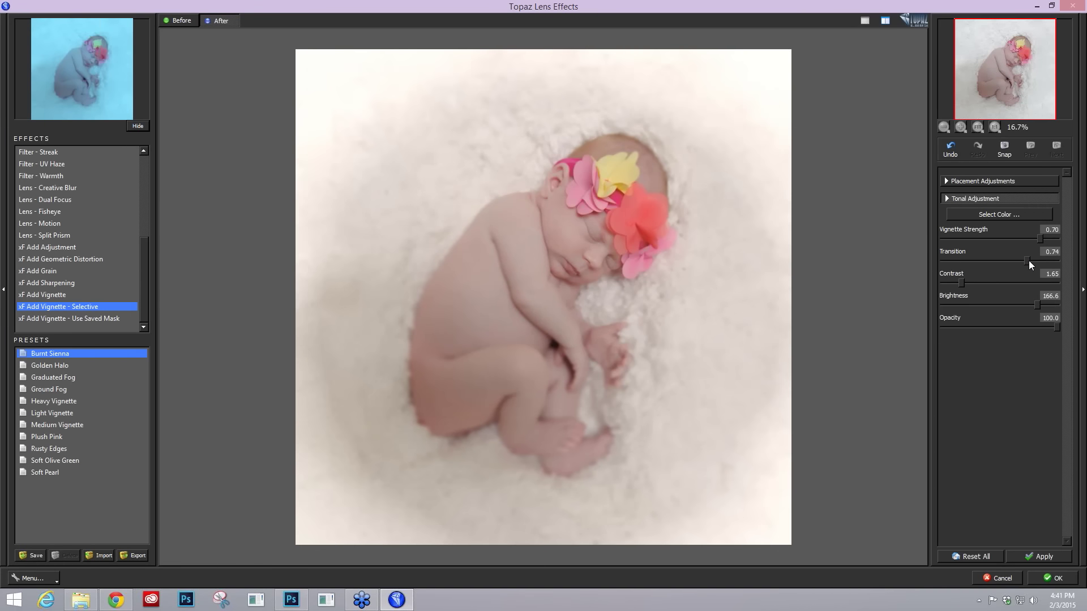
pyautogui.click(1030, 181)
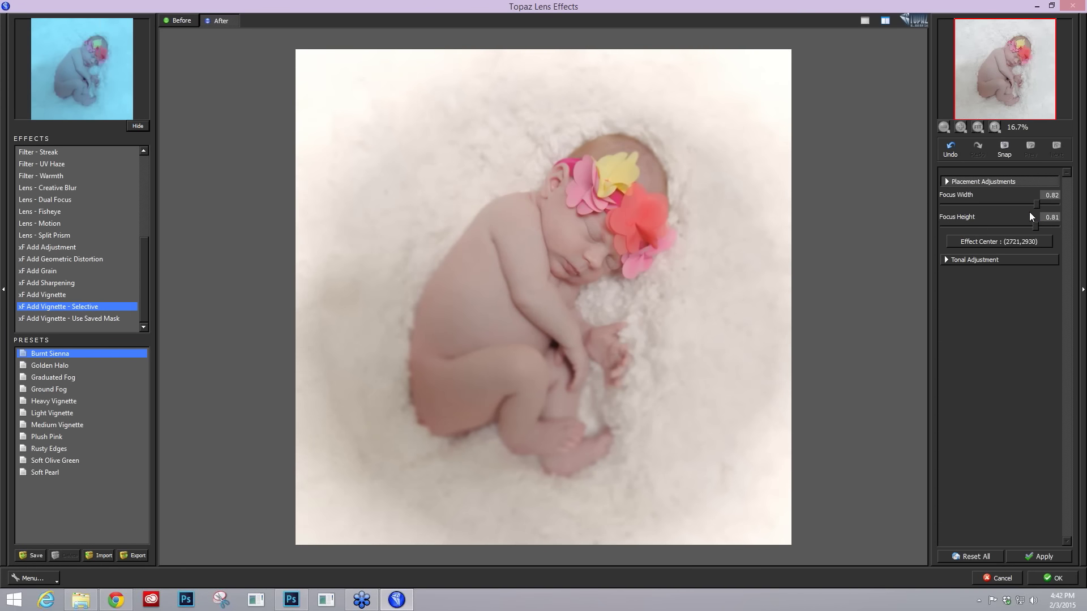
pyautogui.moveTo(1036, 204)
pyautogui.mouseDown()
pyautogui.moveTo(1025, 204)
pyautogui.moveTo(1041, 224)
pyautogui.mouseUp()
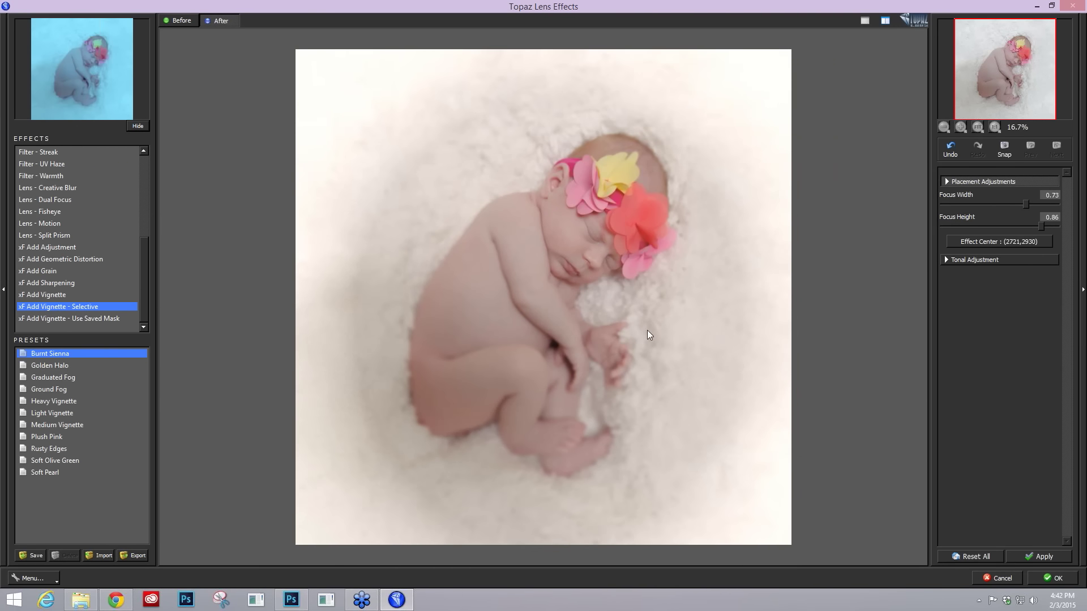
# Set the Vignette Strength to 0.23, Transition to 0.88 and Contrast to 1.48, and accept the Lens Effects result.
pyautogui.click(959, 262)
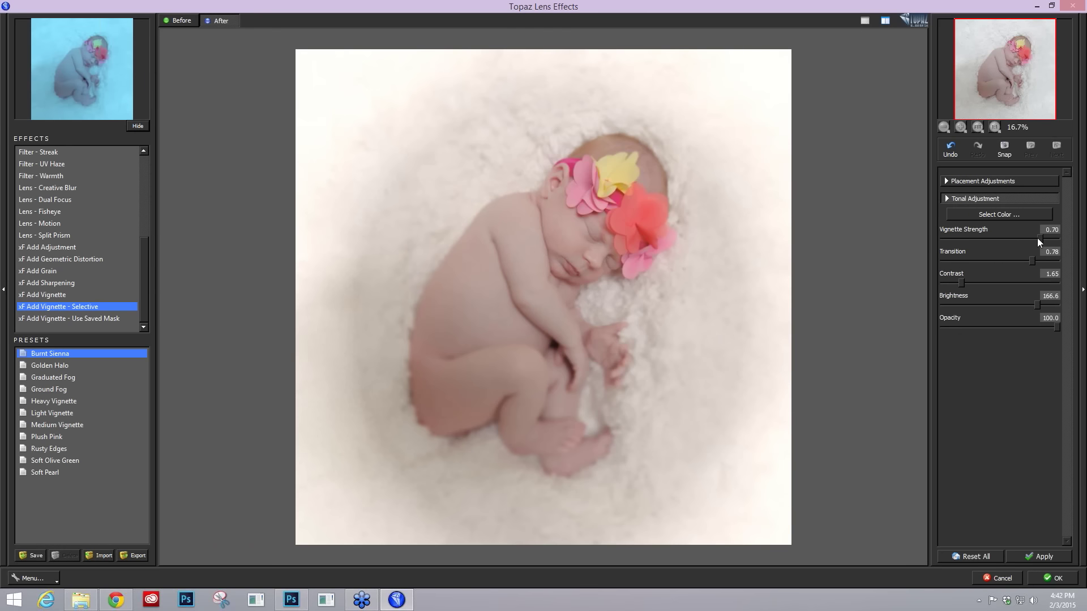
pyautogui.moveTo(1027, 237); pyautogui.dragTo(1042, 258)
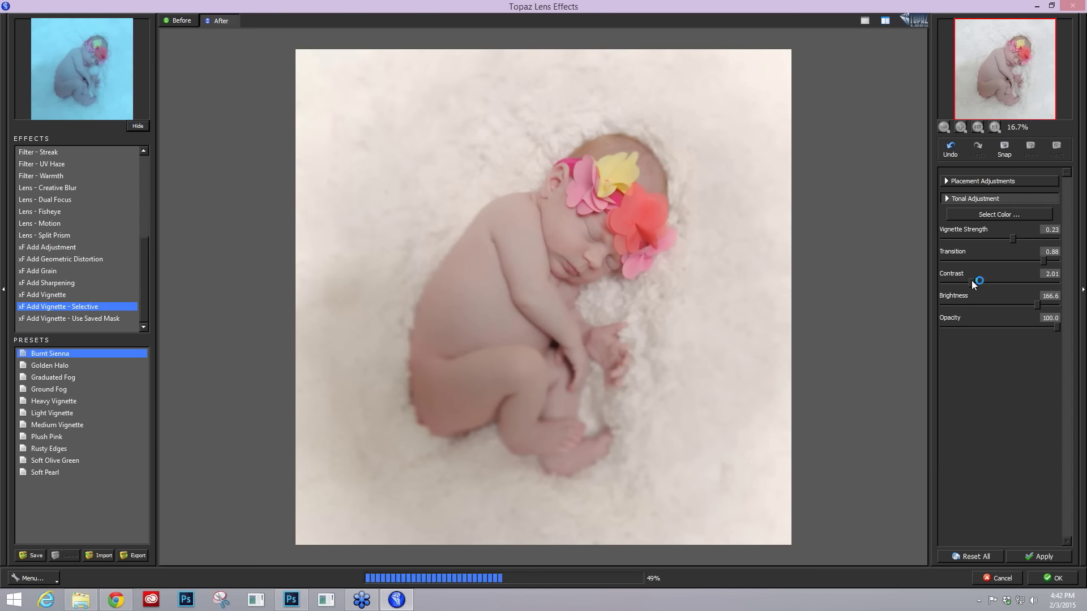
pyautogui.moveTo(972, 281); pyautogui.dragTo(956, 280)
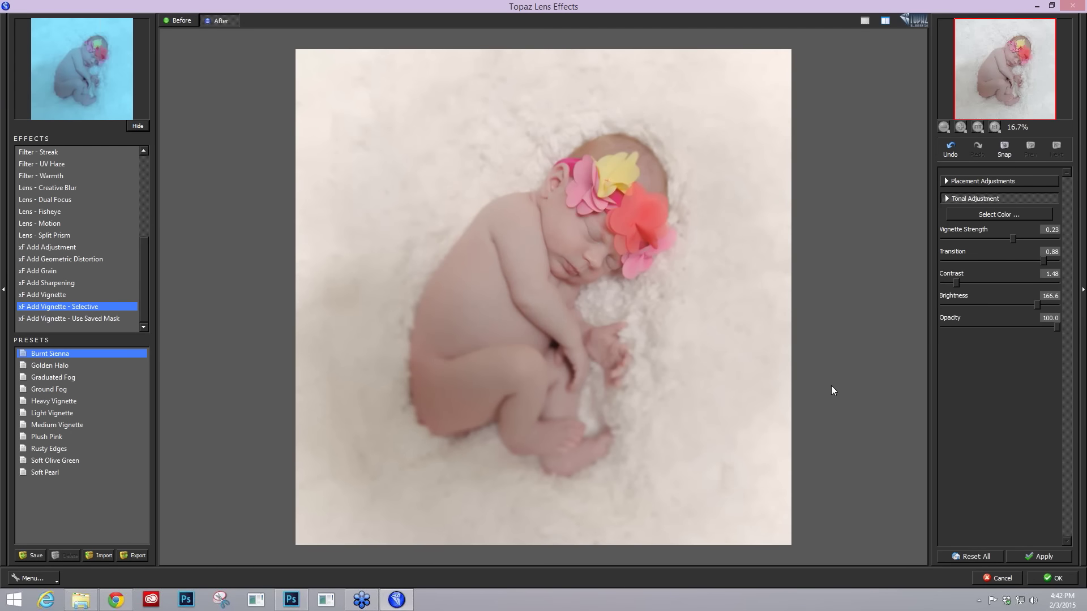
pyautogui.click(1054, 578)
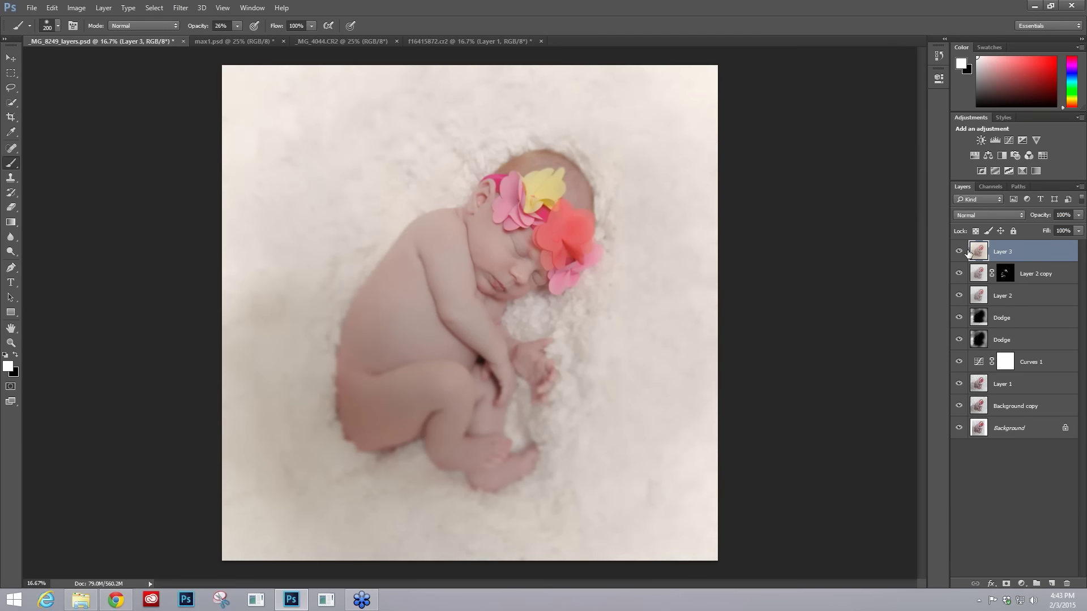
# Duplicate Layer 3 and open the copy in Topaz B&W Effects 2.
pyautogui.hotkey('ctrl', 'j')
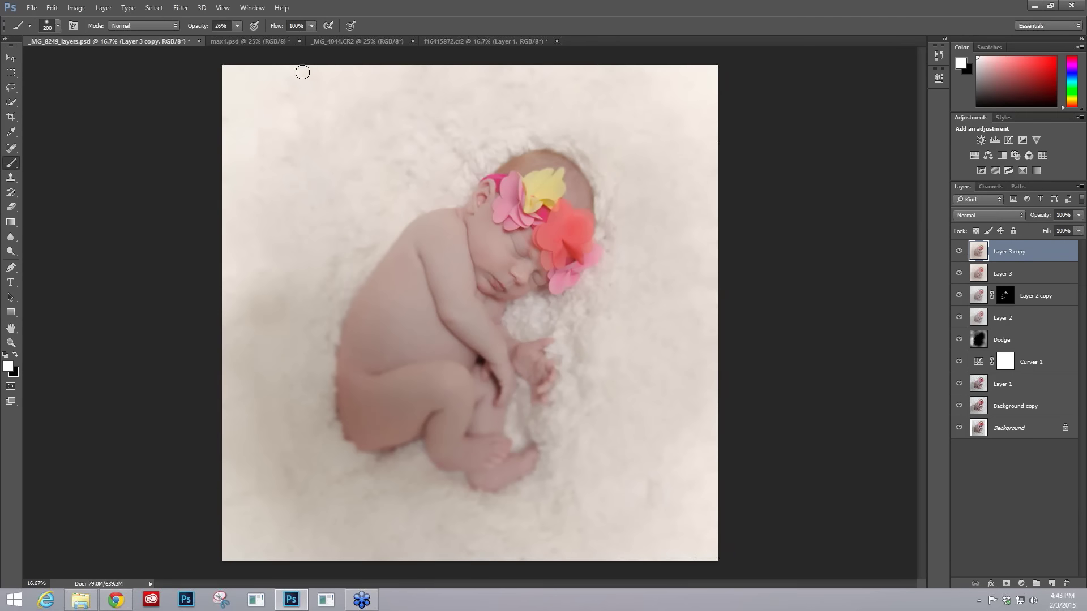
pyautogui.click(188, 9)
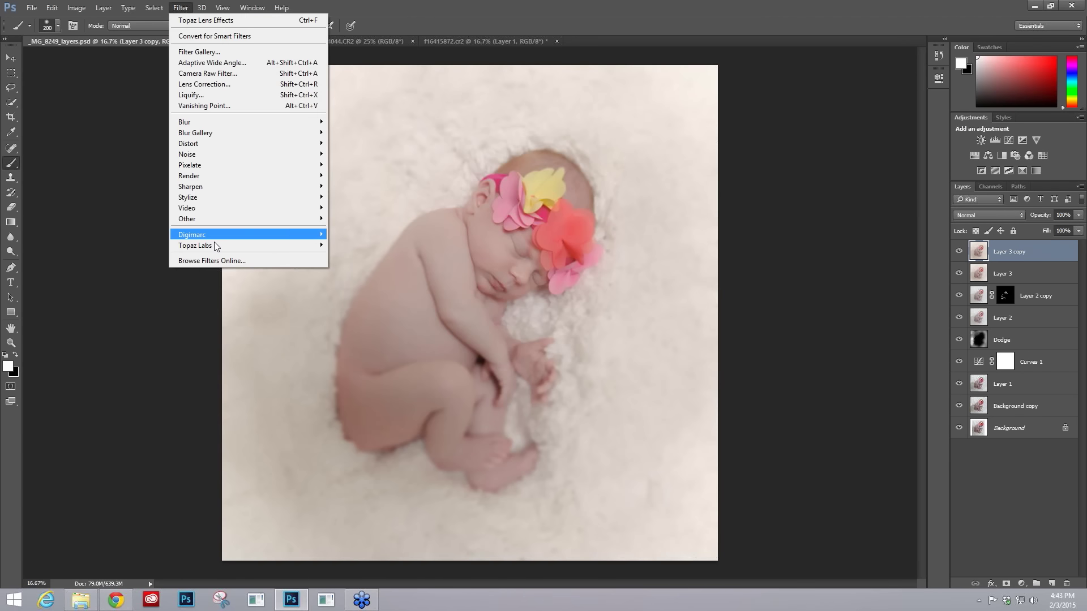
pyautogui.moveTo(215, 246)
pyautogui.click(362, 266)
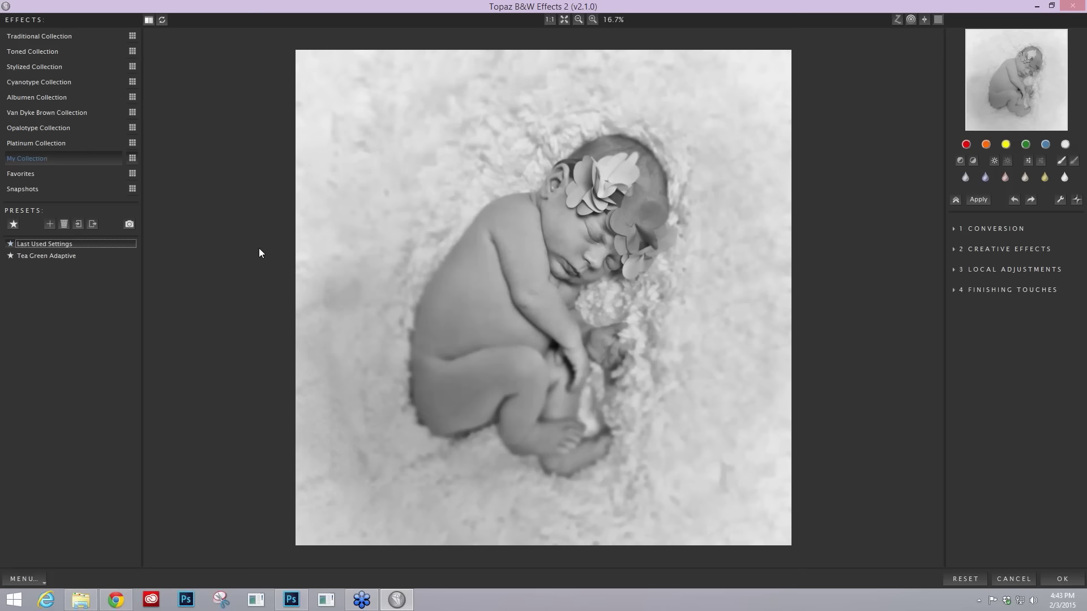
# Convert the image with the Classic preset from the Traditional Collection.
pyautogui.moveTo(128, 253)
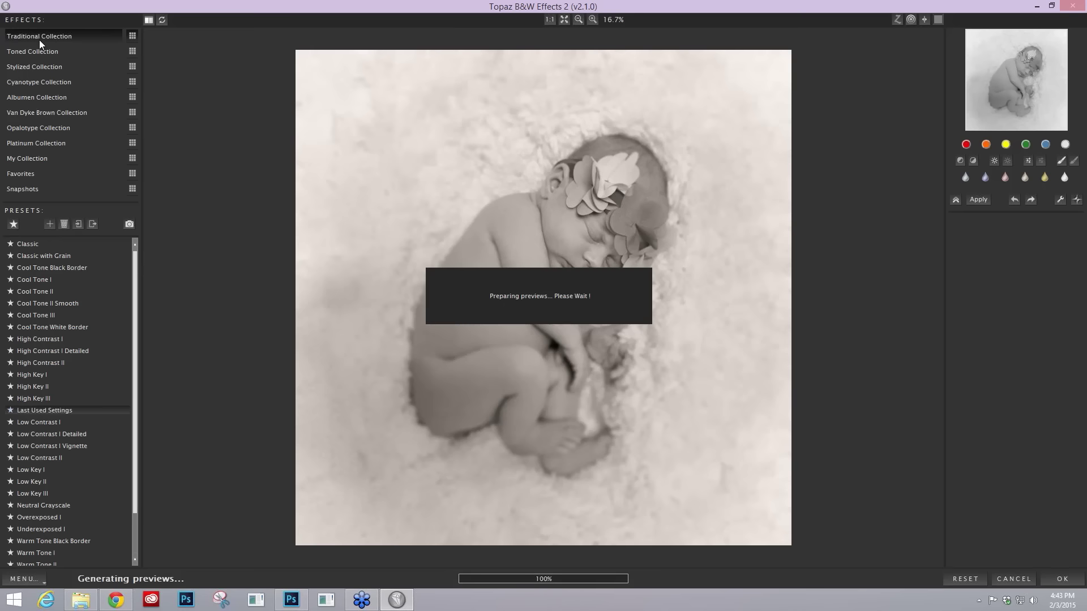
pyautogui.click(36, 241)
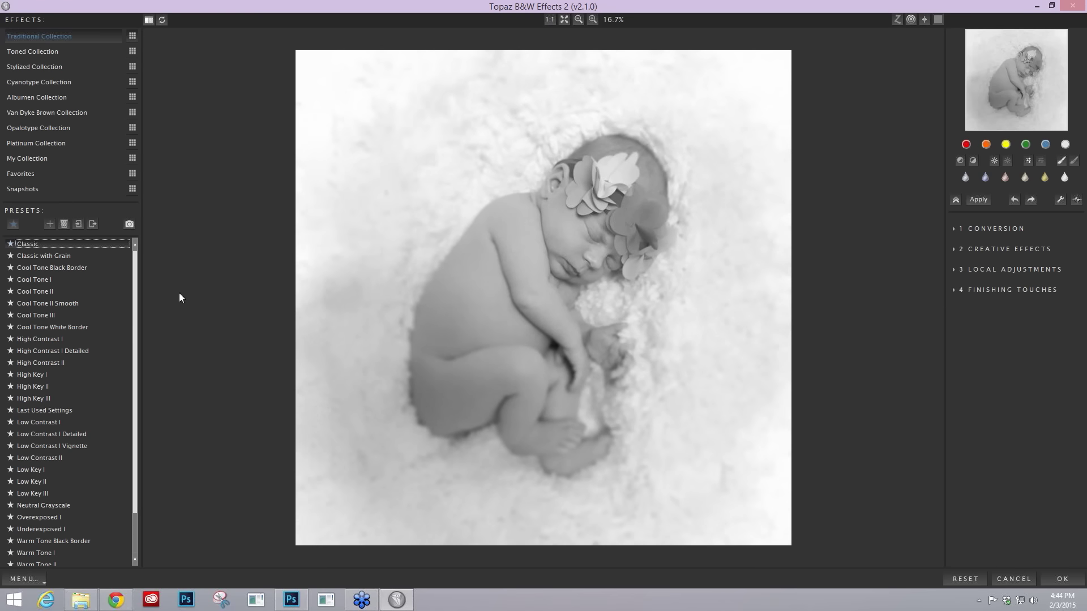
pyautogui.moveTo(93, 274)
# Compare the black-and-white image up close with the Conversion stage's Adaptive Exposure switched off and on.
pyautogui.hotkey('ctrl', '+')
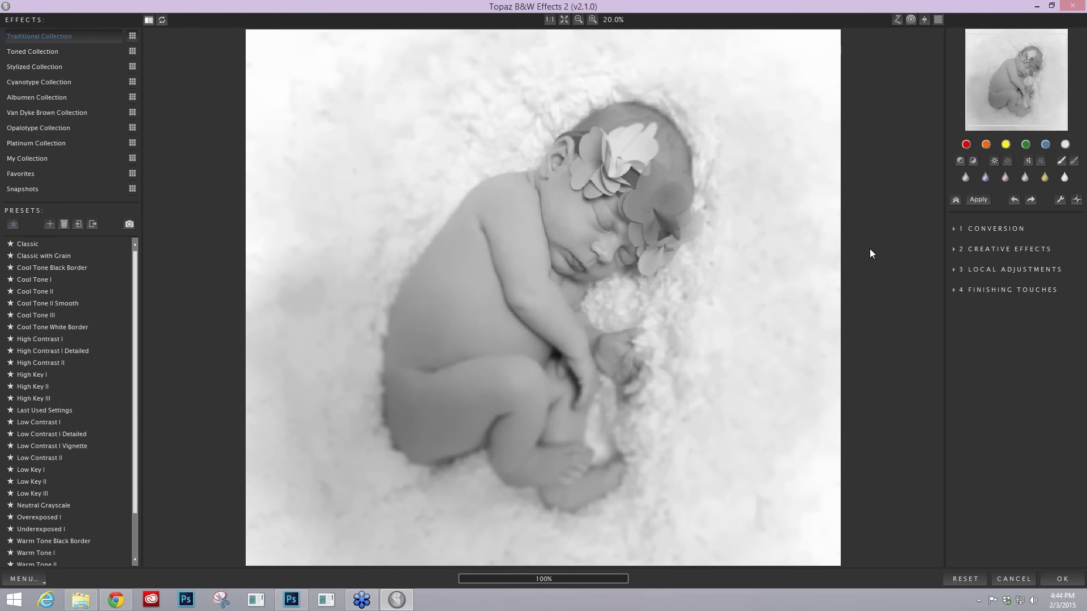
pyautogui.hotkey('ctrl', '+')
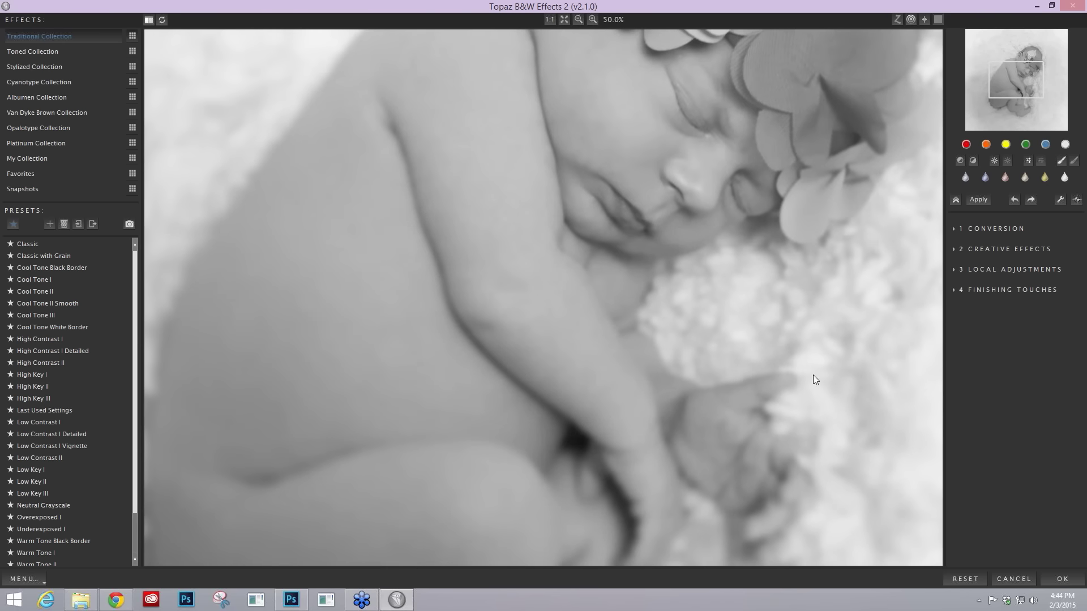
pyautogui.click(953, 230)
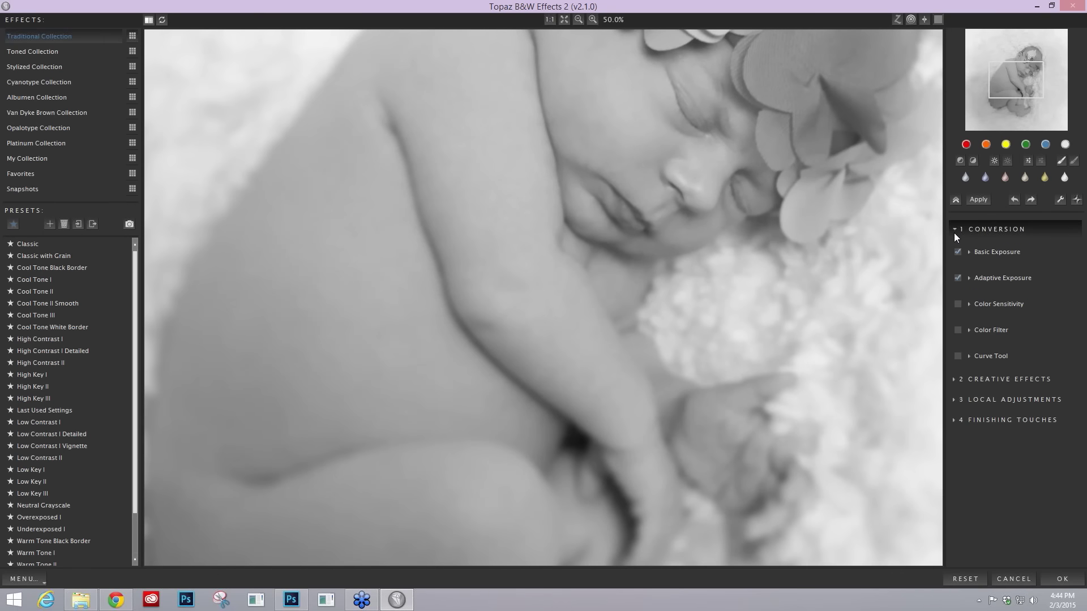
pyautogui.click(957, 277)
pyautogui.click(957, 278)
pyautogui.click(957, 277)
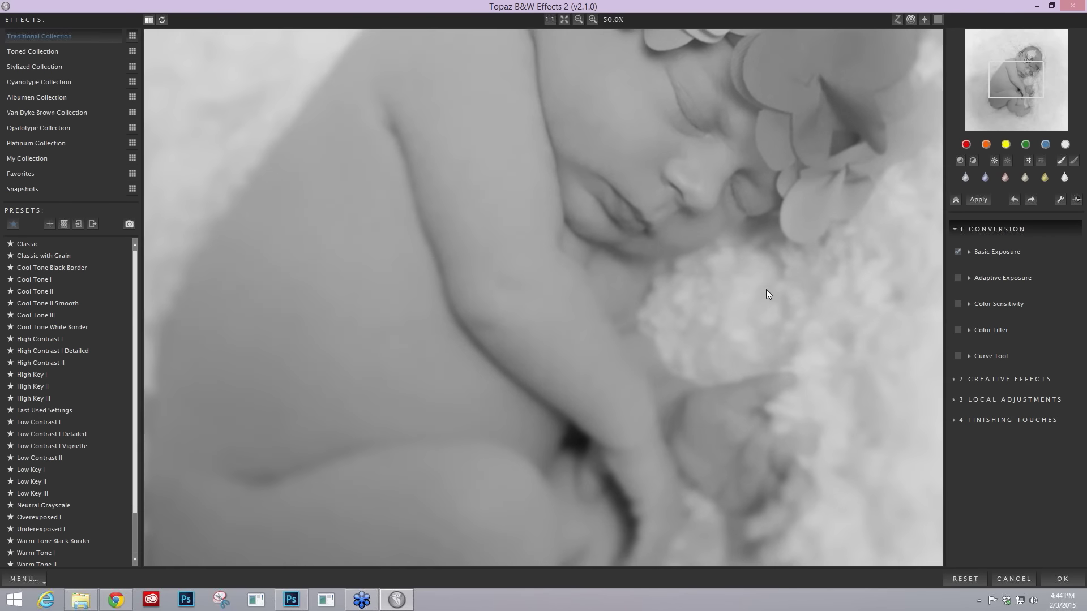
pyautogui.click(957, 277)
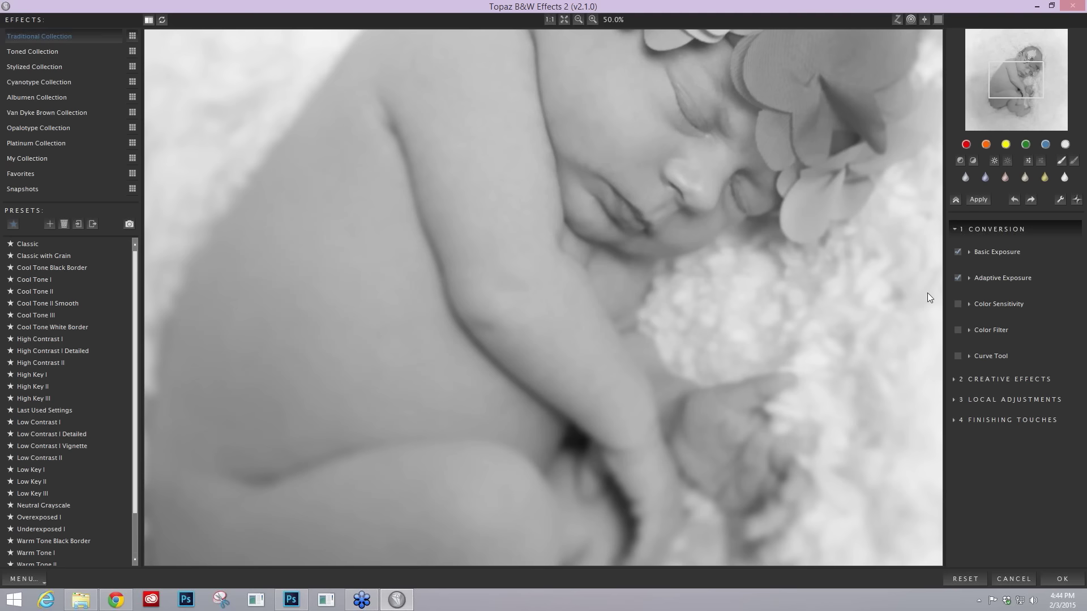
# In Adaptive Exposure, enable Process Details Independently and set Detail Boost to 0.99.
pyautogui.click(968, 277)
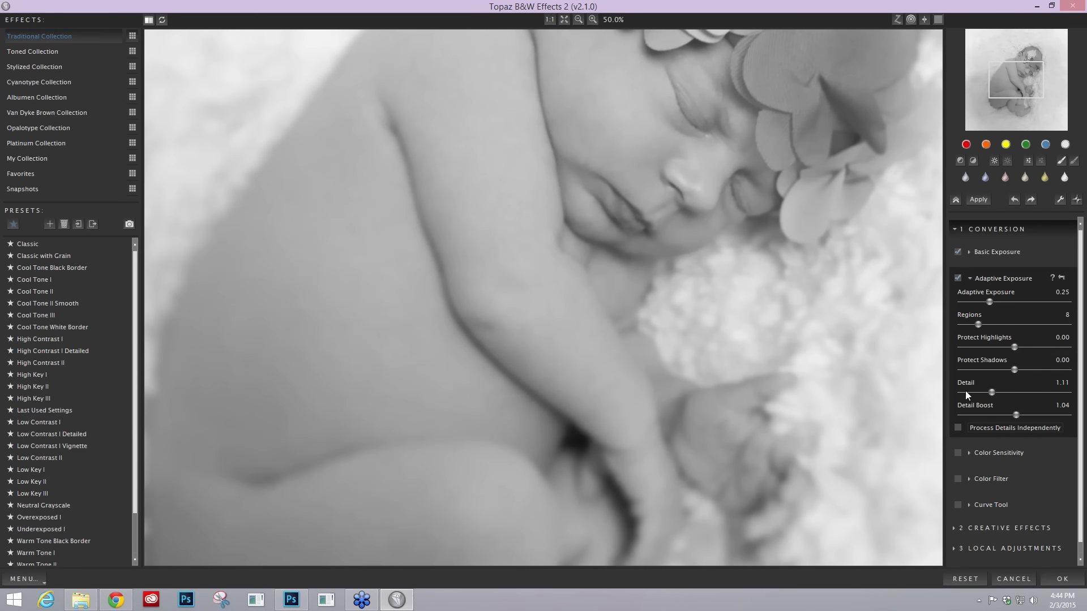
pyautogui.click(956, 427)
pyautogui.click(646, 216)
pyautogui.moveTo(1020, 87); pyautogui.dragTo(1021, 70)
pyautogui.click(957, 428)
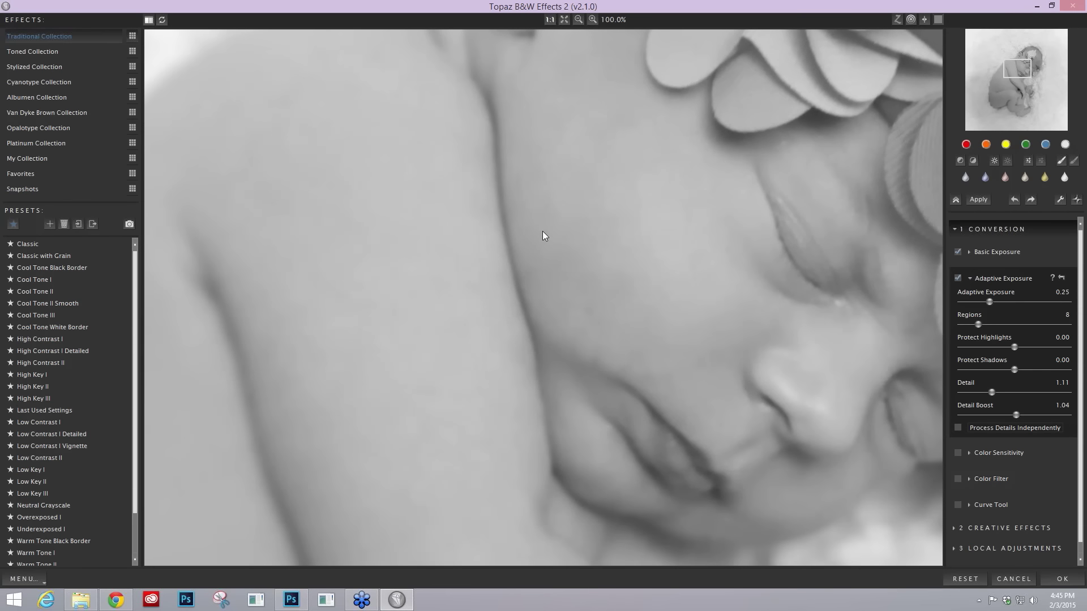
pyautogui.click(958, 428)
pyautogui.moveTo(1009, 411)
pyautogui.moveTo(1013, 413); pyautogui.dragTo(1013, 413)
pyautogui.moveTo(786, 341); pyautogui.dragTo(787, 341)
pyautogui.hotkey('ctrl', '-')
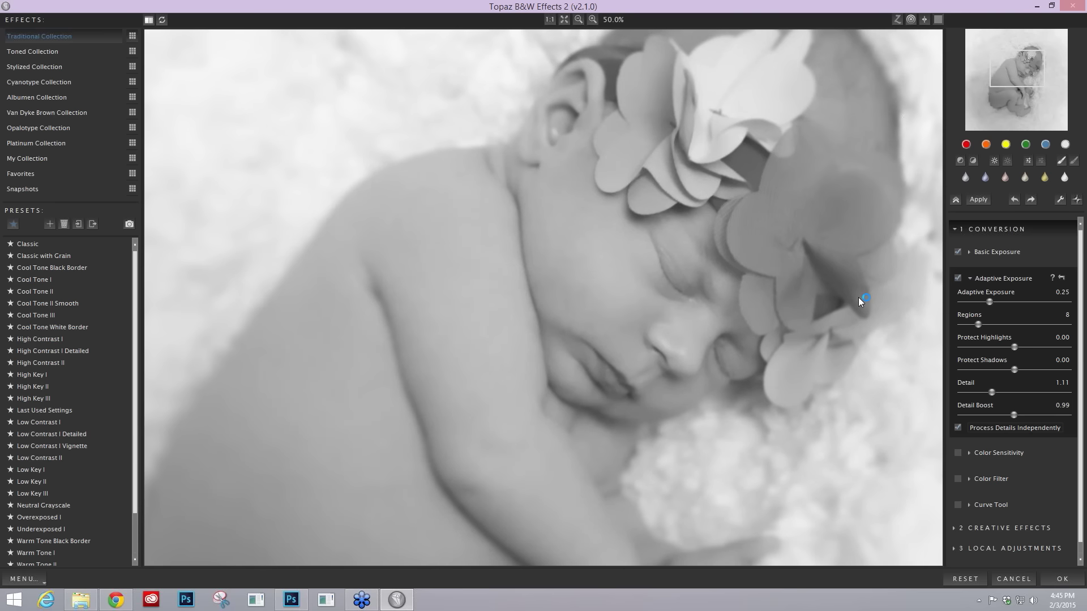
pyautogui.hotkey('ctrl', '-')
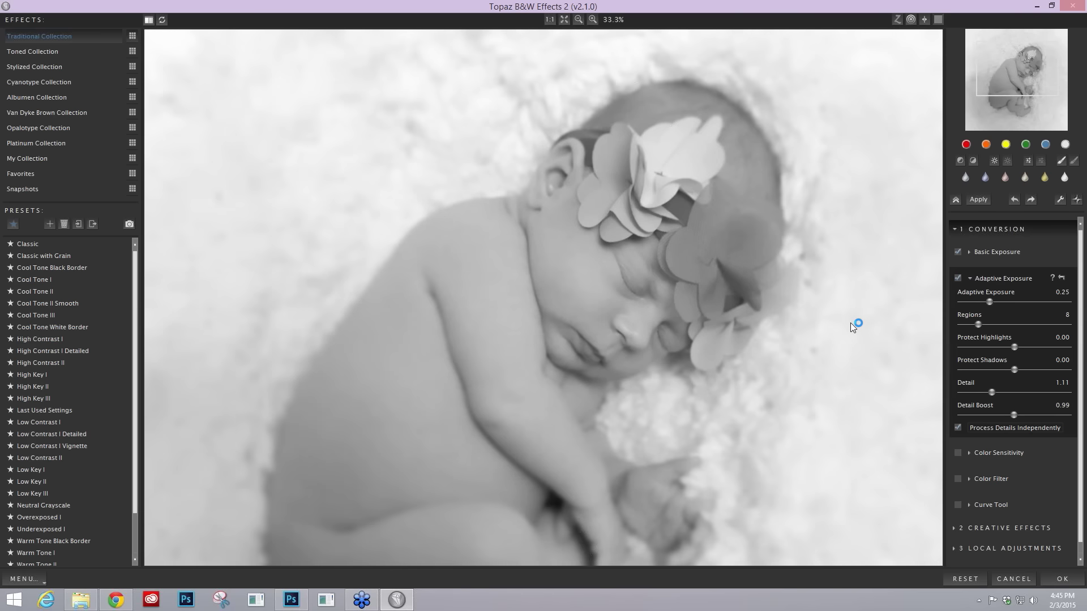
pyautogui.hotkey('ctrl', '+')
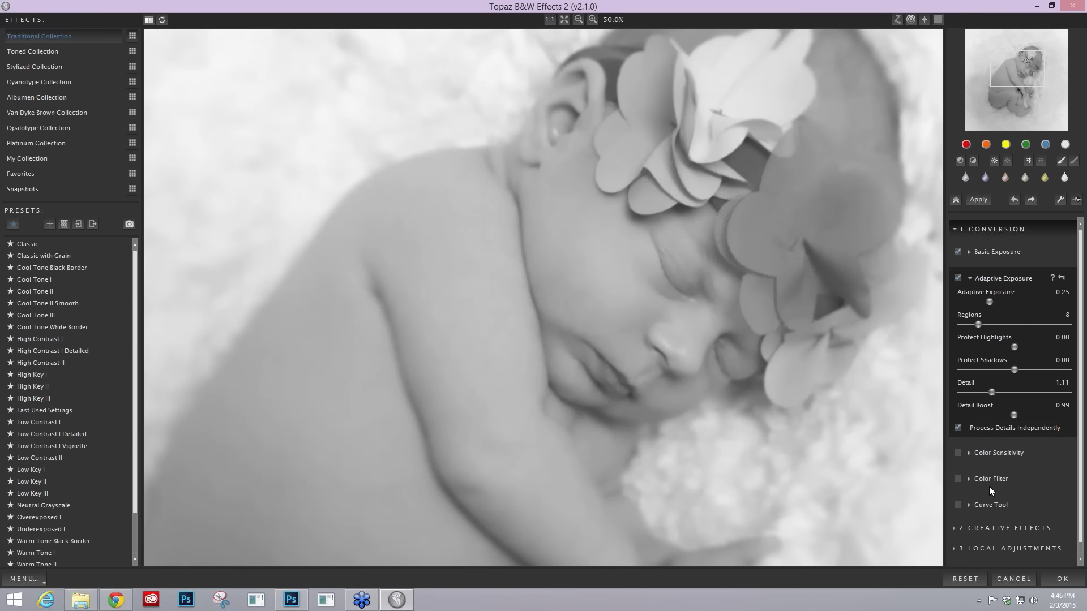
# Set up a Smooth local adjustment with Overall Strength 0.30, Brush Size 411, Opacity 0.60, Hardness 0.22 and Edge Aware 0.00.
pyautogui.scroll(-1, 989, 486)
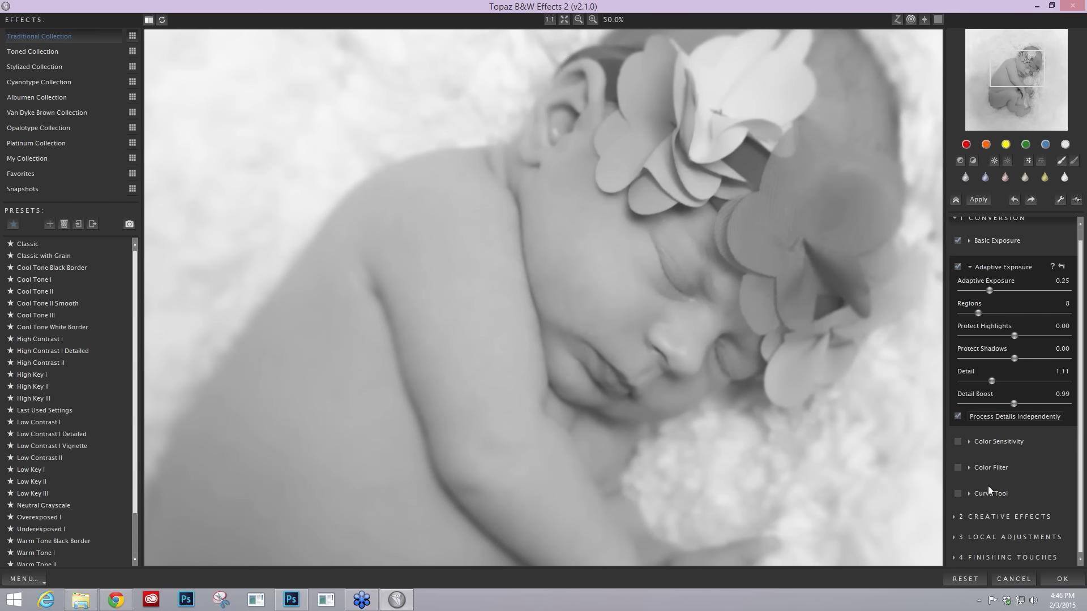
pyautogui.click(962, 535)
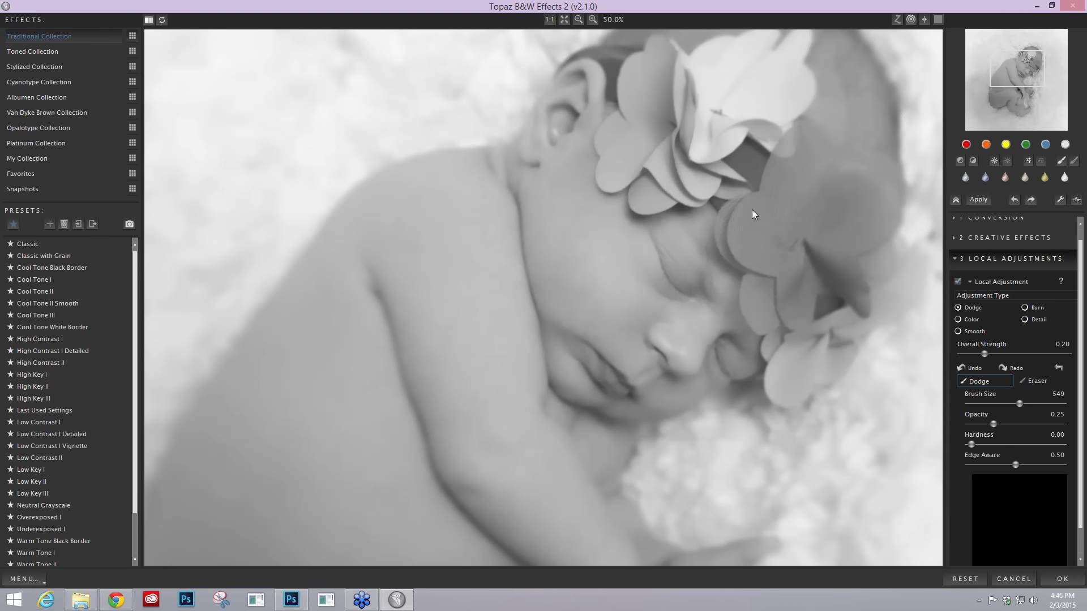
pyautogui.click(563, 20)
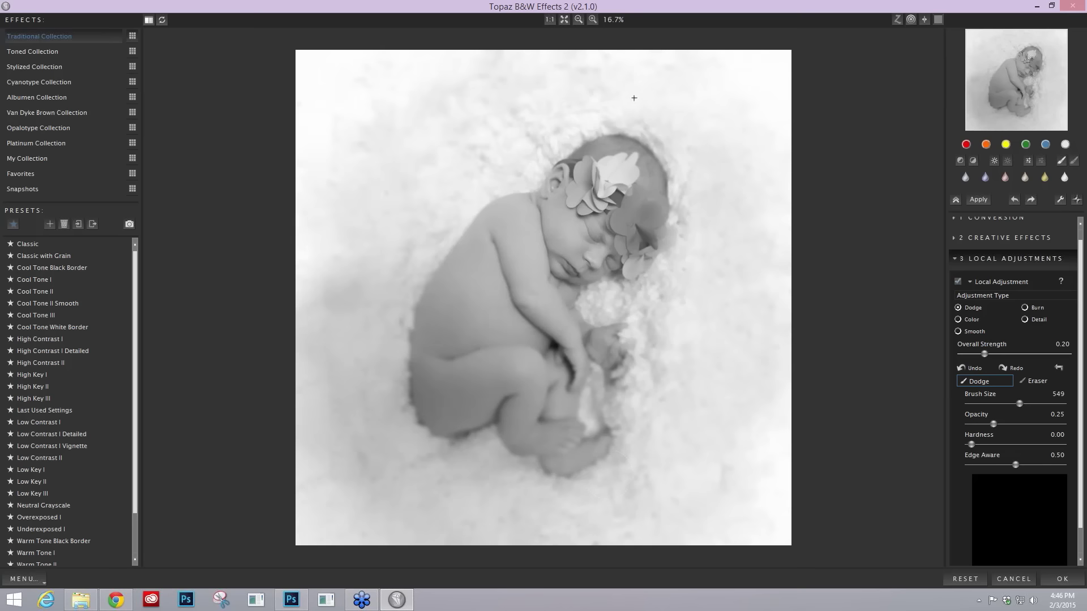
pyautogui.click(958, 332)
pyautogui.click(993, 351)
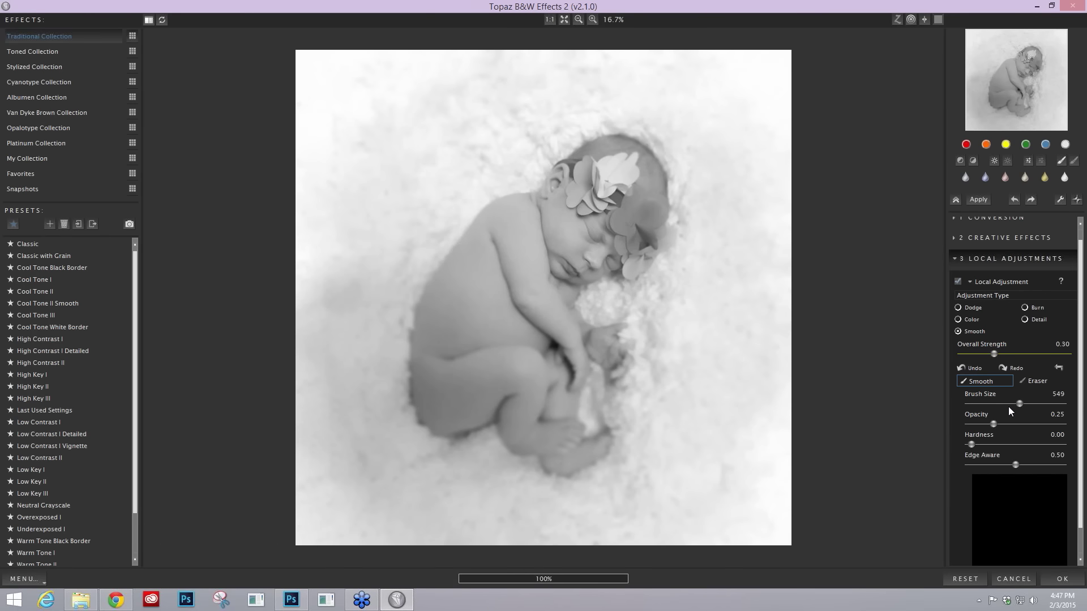
pyautogui.moveTo(1018, 402)
pyautogui.mouseDown()
pyautogui.moveTo(993, 423)
pyautogui.moveTo(1017, 425)
pyautogui.mouseUp()
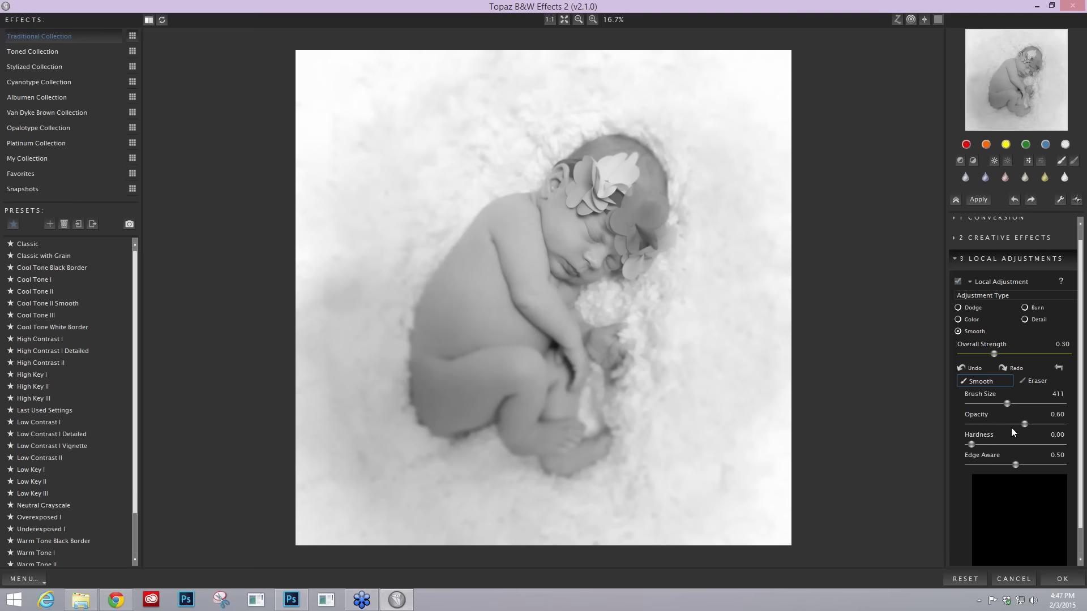
pyautogui.moveTo(974, 444); pyautogui.dragTo(888, 470)
# Brush the smoothing over the fluffy blanket all around the baby.
pyautogui.moveTo(614, 409); pyautogui.dragTo(626, 423)
pyautogui.moveTo(610, 427); pyautogui.dragTo(586, 416)
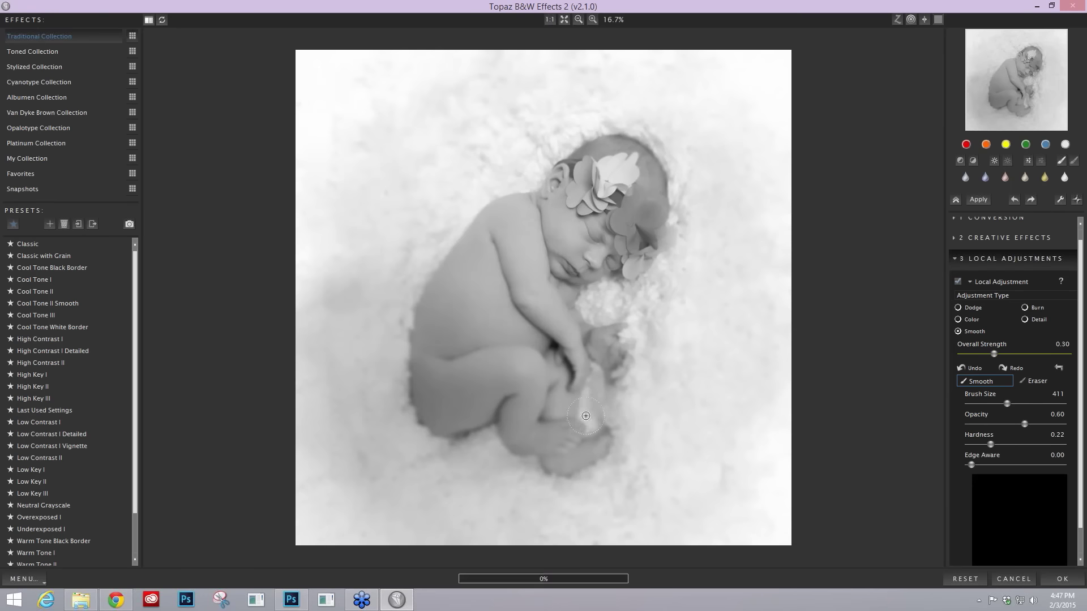
pyautogui.moveTo(654, 326)
pyautogui.mouseDown()
pyautogui.moveTo(700, 249)
pyautogui.moveTo(660, 325)
pyautogui.moveTo(700, 259)
pyautogui.moveTo(672, 270)
pyautogui.moveTo(696, 216)
pyautogui.moveTo(674, 136)
pyautogui.moveTo(590, 113)
pyautogui.moveTo(507, 169)
pyautogui.mouseUp()
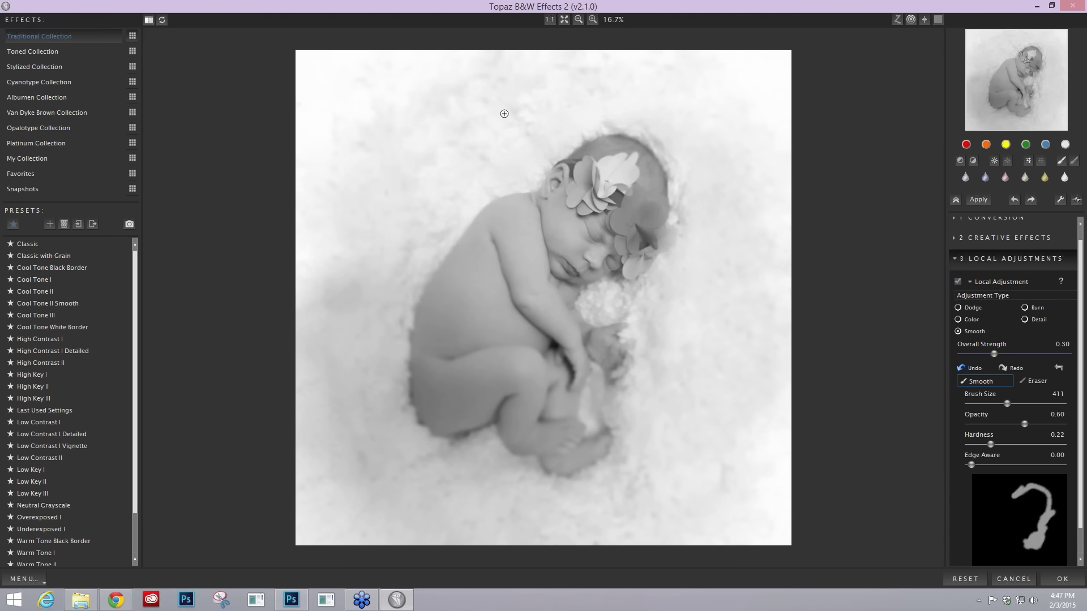
pyautogui.moveTo(398, 303)
pyautogui.mouseDown()
pyautogui.moveTo(407, 345)
pyautogui.moveTo(394, 424)
pyautogui.moveTo(458, 488)
pyautogui.mouseUp()
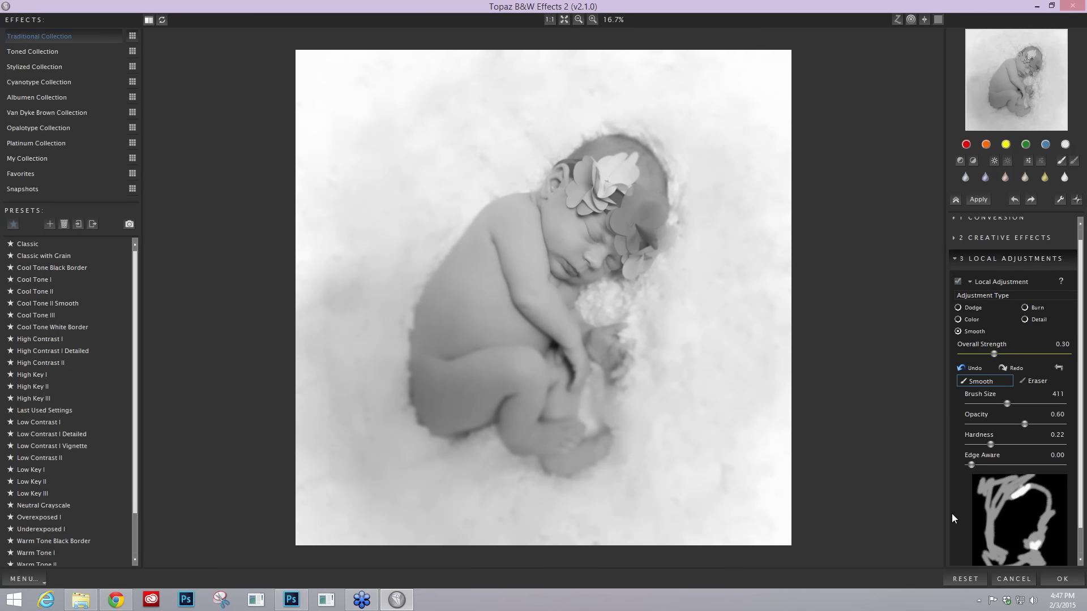
# Compare the blanket with the Local Adjustment smoothing switched off and on.
pyautogui.scroll(-1, 1005, 481)
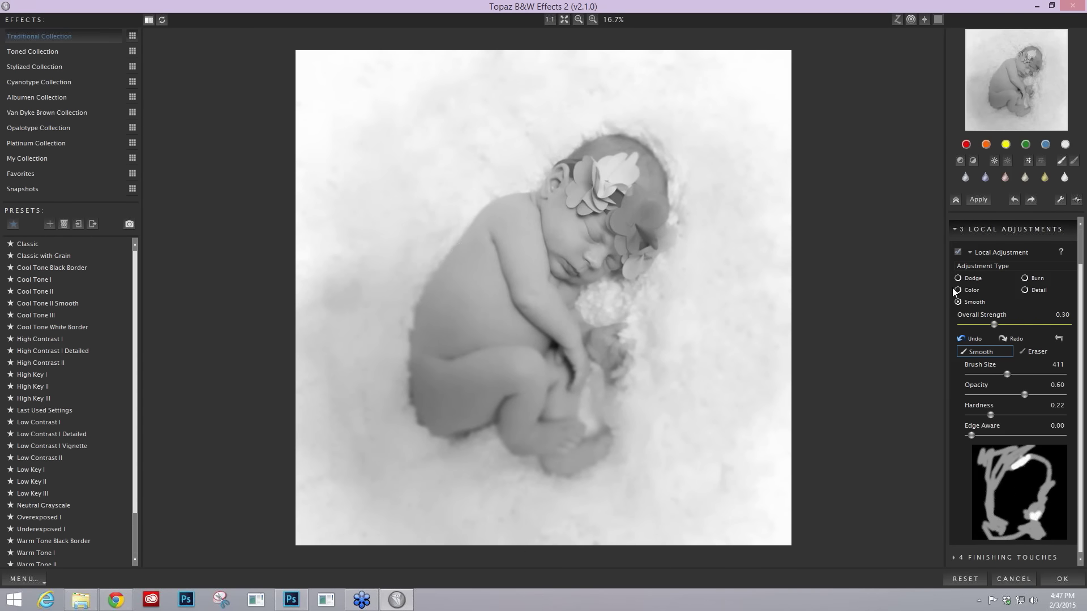
pyautogui.click(956, 253)
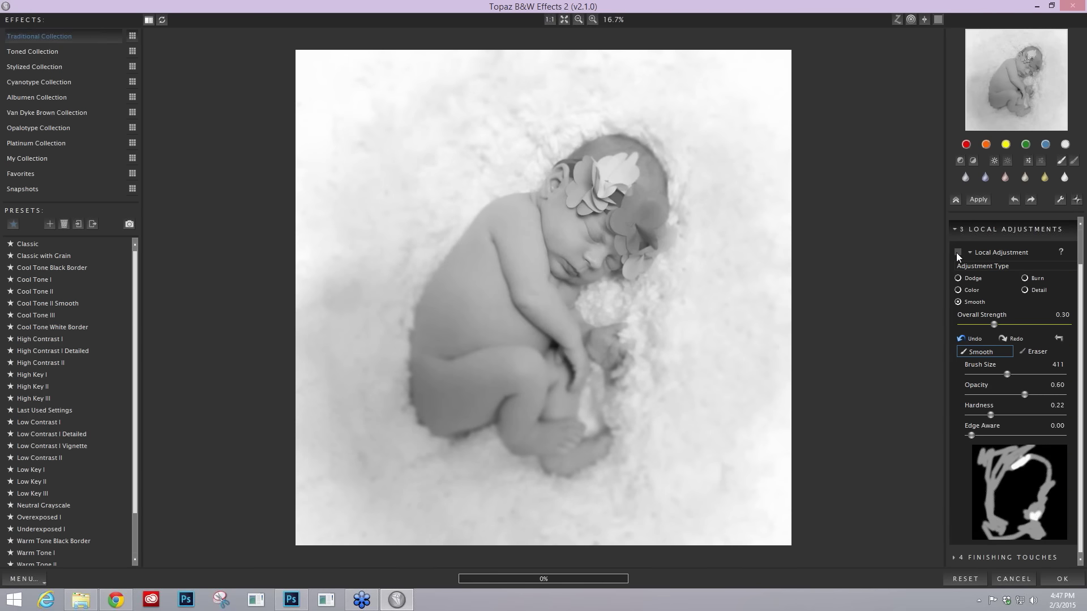
pyautogui.click(957, 252)
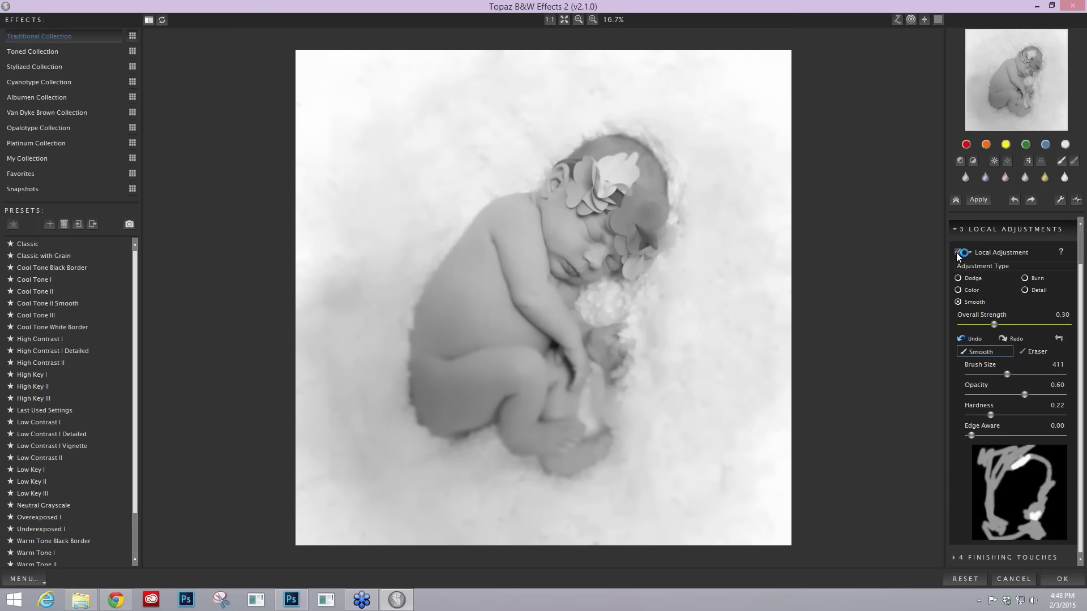
# Set up a Detail local adjustment for the face with Overall Strength 0.30, Brush Size 31, Opacity 0.70 and Hardness 0.09.
pyautogui.hotkey('ctrl', '+')
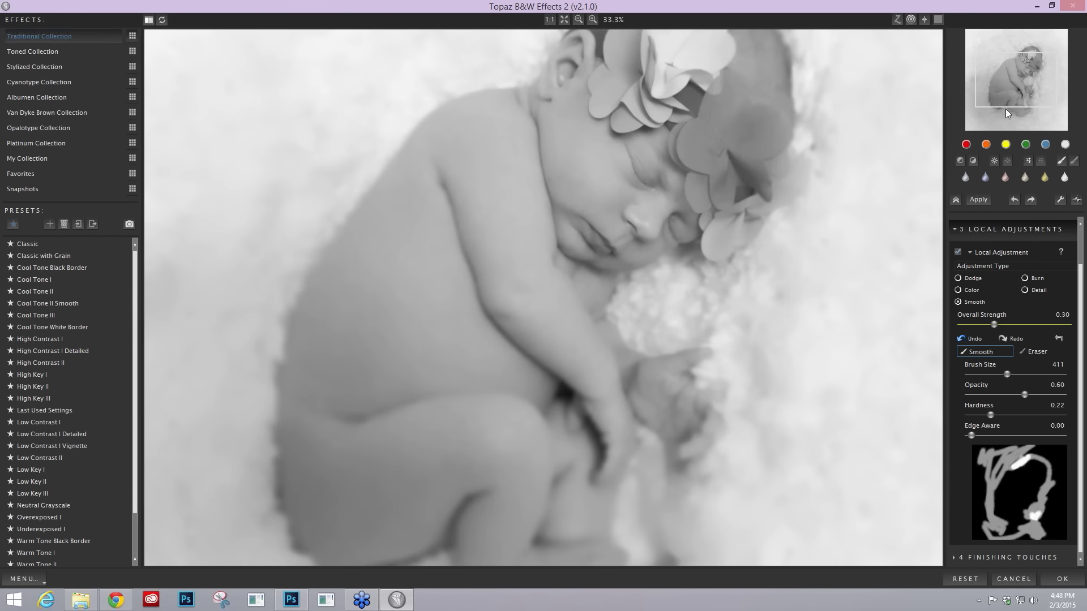
pyautogui.moveTo(995, 100); pyautogui.dragTo(1014, 79)
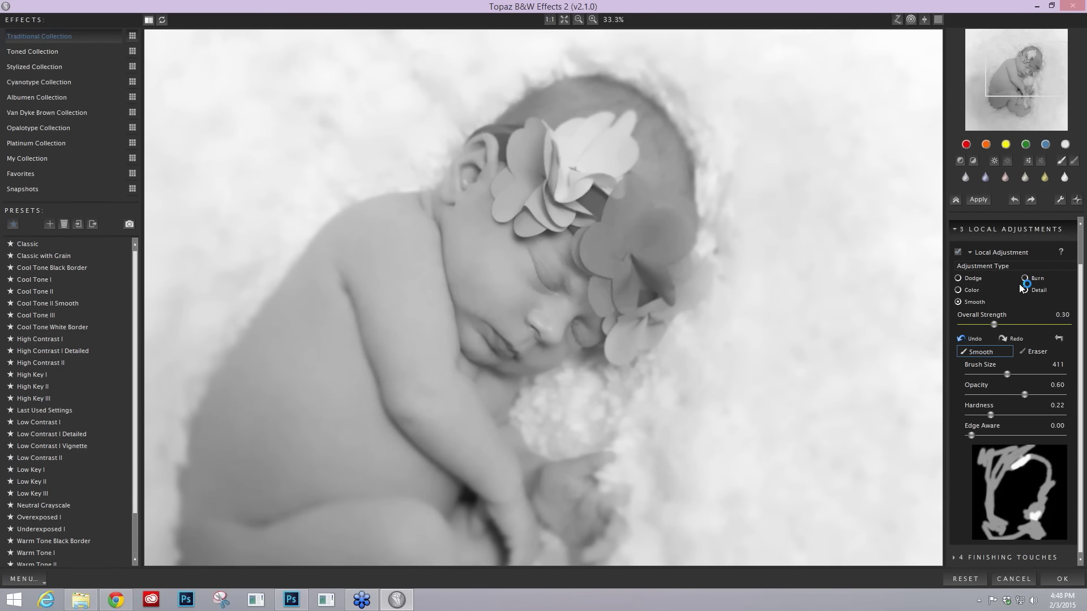
pyautogui.hotkey('ctrl', '+')
pyautogui.hotkey('ctrl', '+')
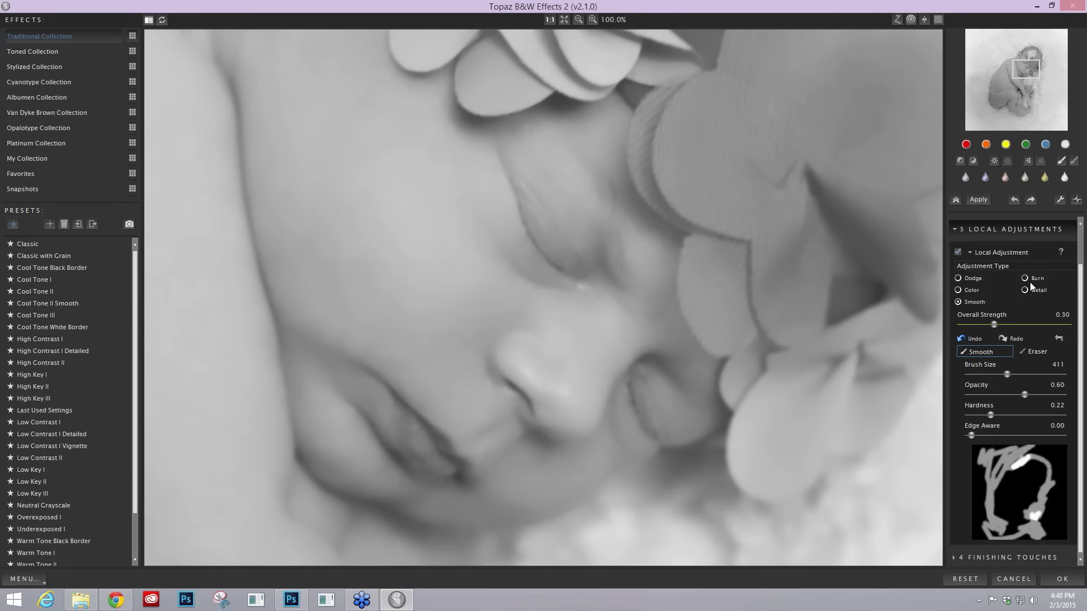
pyautogui.click(1025, 290)
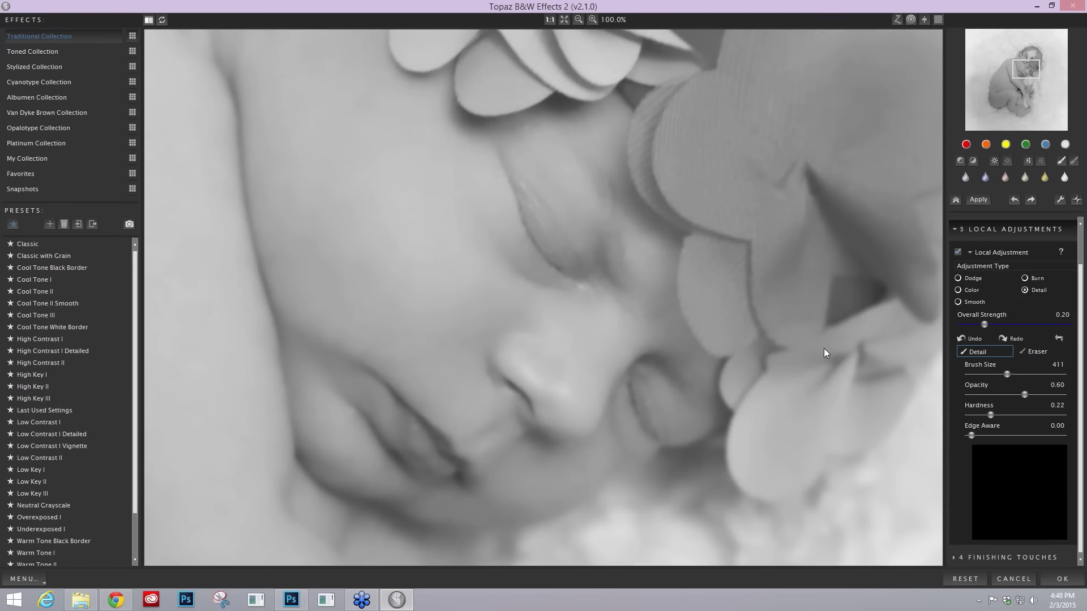
pyautogui.press('[')
pyautogui.press('[')
pyautogui.press('[')
pyautogui.press('[')
pyautogui.press('[')
pyautogui.press('[')
pyautogui.press('[')
pyautogui.press('[')
pyautogui.press('[')
pyautogui.press('[')
pyautogui.press('[')
pyautogui.press('[')
pyautogui.press('[')
pyautogui.press('[')
pyautogui.press('[')
pyautogui.press('[')
pyautogui.press('[')
pyautogui.press('[')
pyautogui.press('[')
pyautogui.press('[')
pyautogui.press('[')
pyautogui.press('[')
pyautogui.press('[')
pyautogui.press('[')
pyautogui.press('[')
pyautogui.press('[')
pyautogui.press('[')
pyautogui.press('[')
pyautogui.press('[')
pyautogui.press('[')
pyautogui.press('[')
pyautogui.press('[')
pyautogui.press('[')
pyautogui.press('[')
pyautogui.press('[')
pyautogui.press('[')
pyautogui.press('[')
pyautogui.press('[')
pyautogui.moveTo(990, 415); pyautogui.dragTo(979, 415)
# Brush detail along the lash lines of both closed eyes and over the lips, undoing a stray stroke.
pyautogui.moveTo(515, 181); pyautogui.dragTo(563, 269)
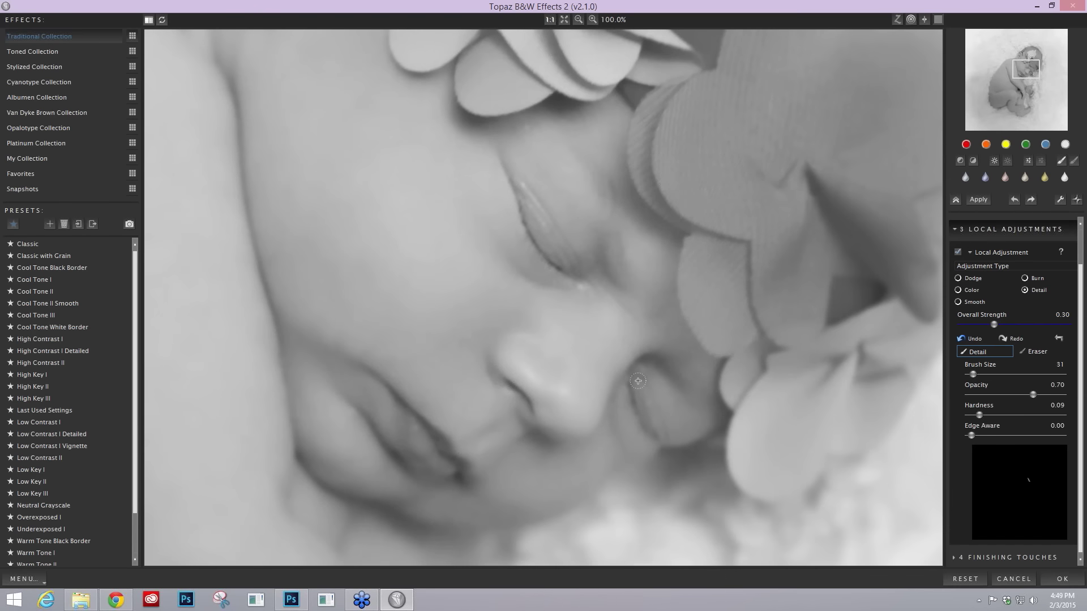
pyautogui.moveTo(540, 247); pyautogui.dragTo(571, 276)
pyautogui.click(971, 339)
pyautogui.moveTo(402, 399); pyautogui.dragTo(464, 479)
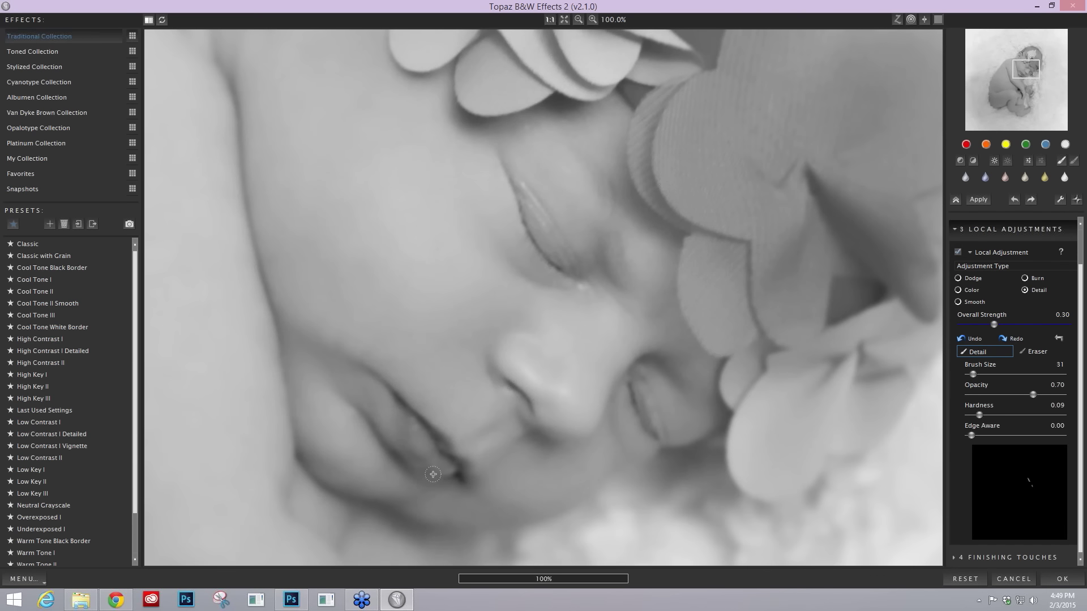
pyautogui.moveTo(408, 424); pyautogui.dragTo(459, 470)
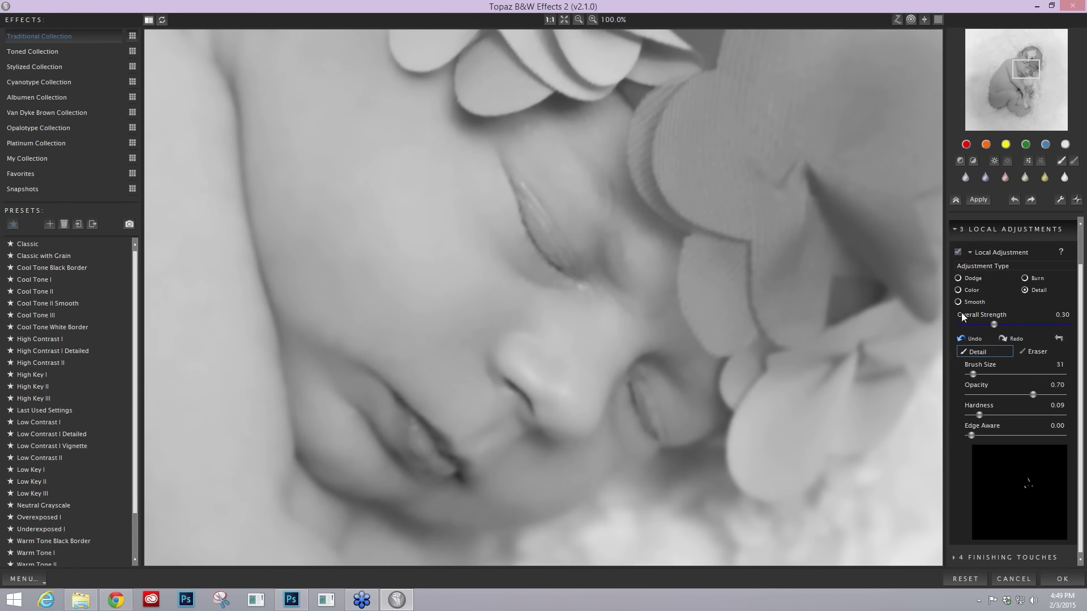
# Compare the eyes and lips with the Local Adjustment detail switched off and on.
pyautogui.click(957, 251)
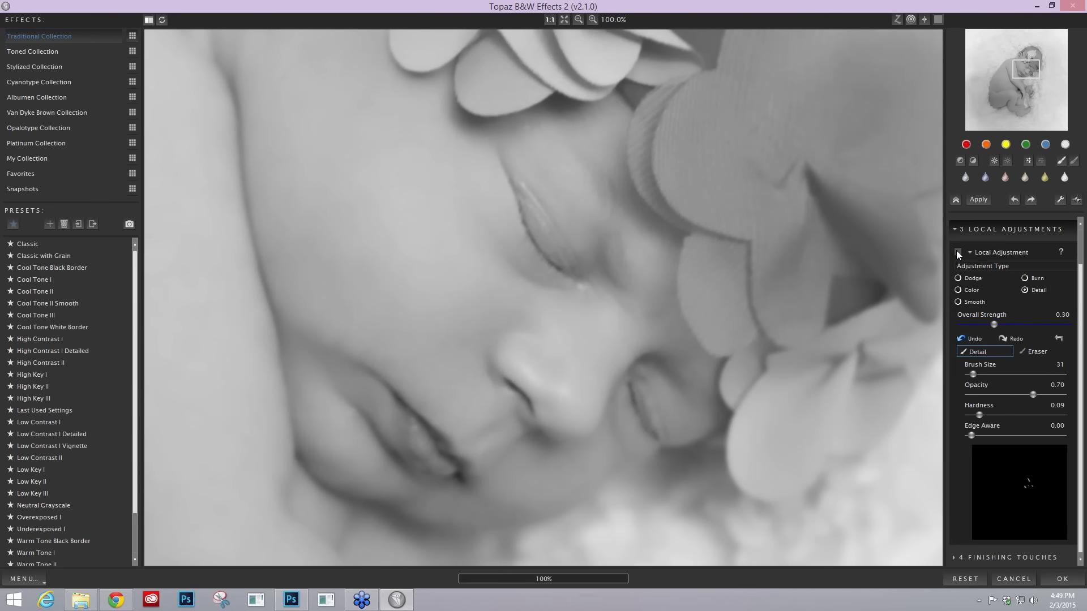
pyautogui.click(957, 251)
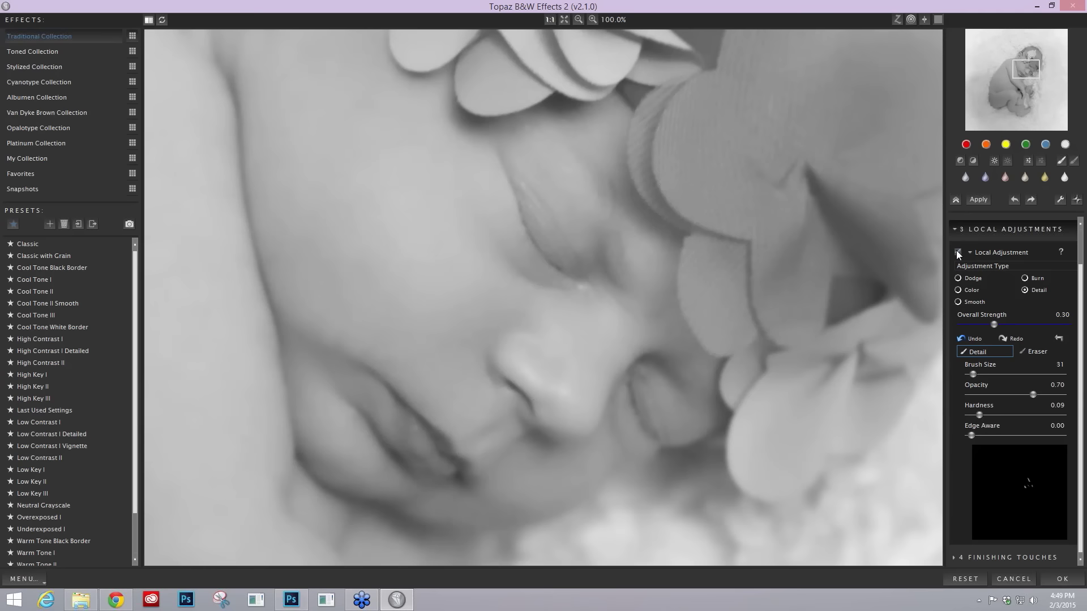
pyautogui.click(956, 251)
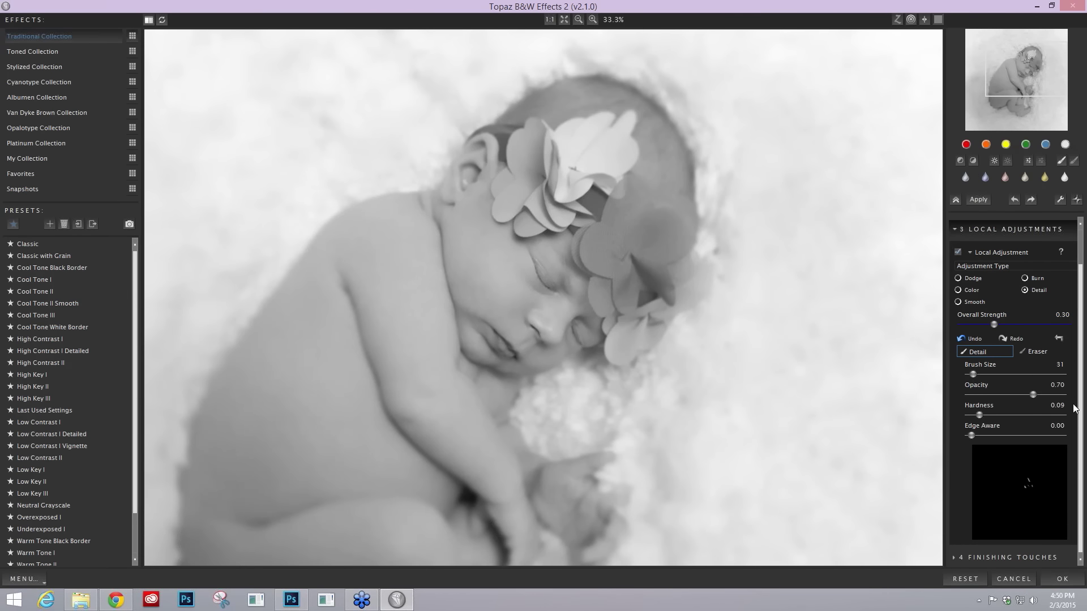
# Enable Transparency in Finishing Touches, raise Overall Transparency to its maximum, and accept the B&W Effects result.
pyautogui.click(956, 557)
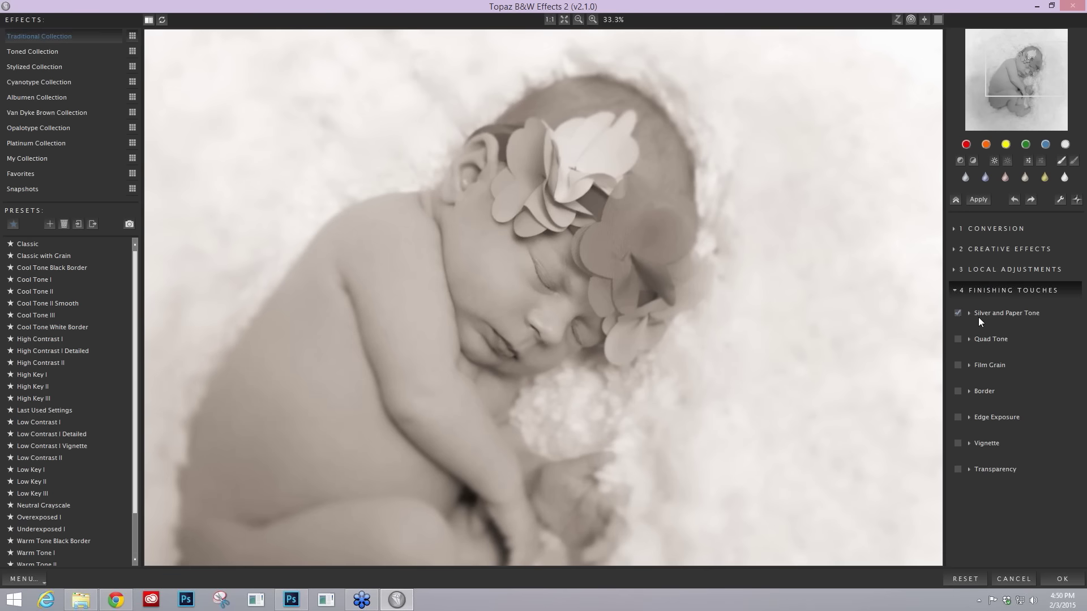
pyautogui.click(968, 469)
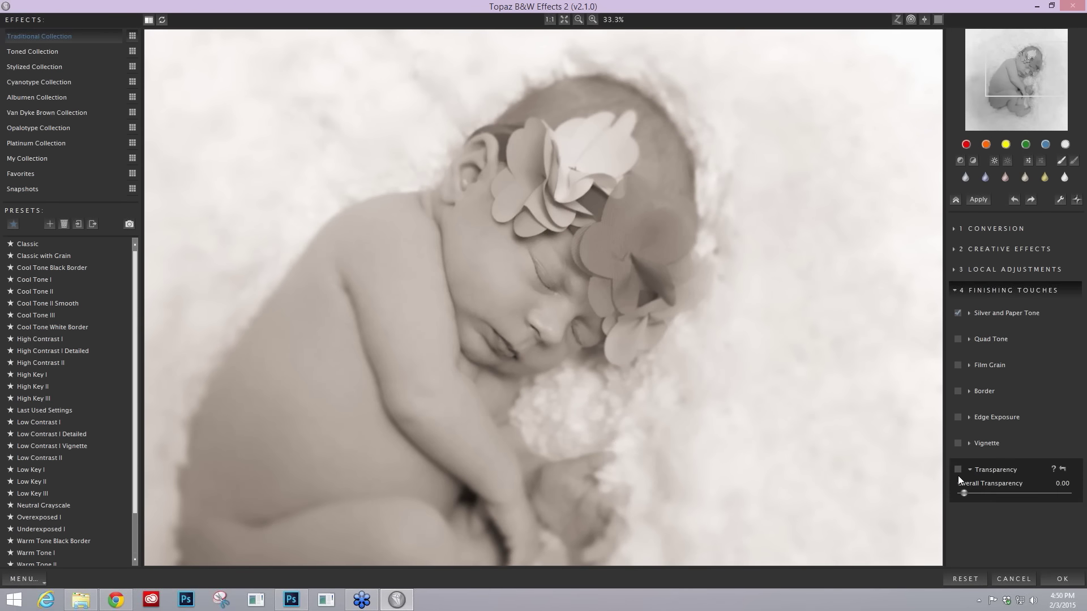
pyautogui.click(958, 470)
pyautogui.moveTo(964, 493); pyautogui.dragTo(993, 492)
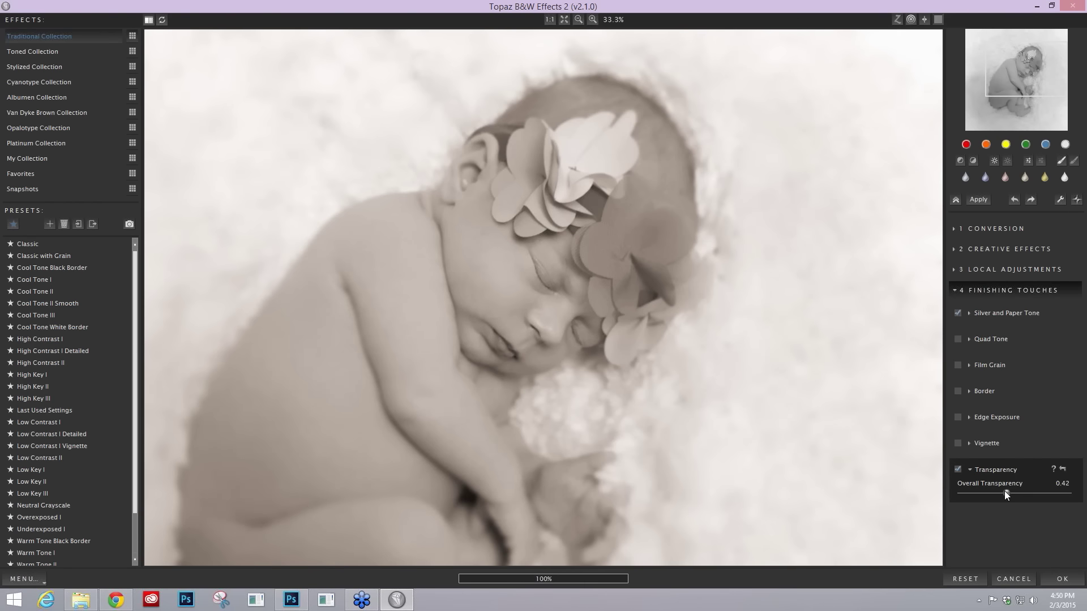
pyautogui.moveTo(1006, 490); pyautogui.dragTo(1042, 491)
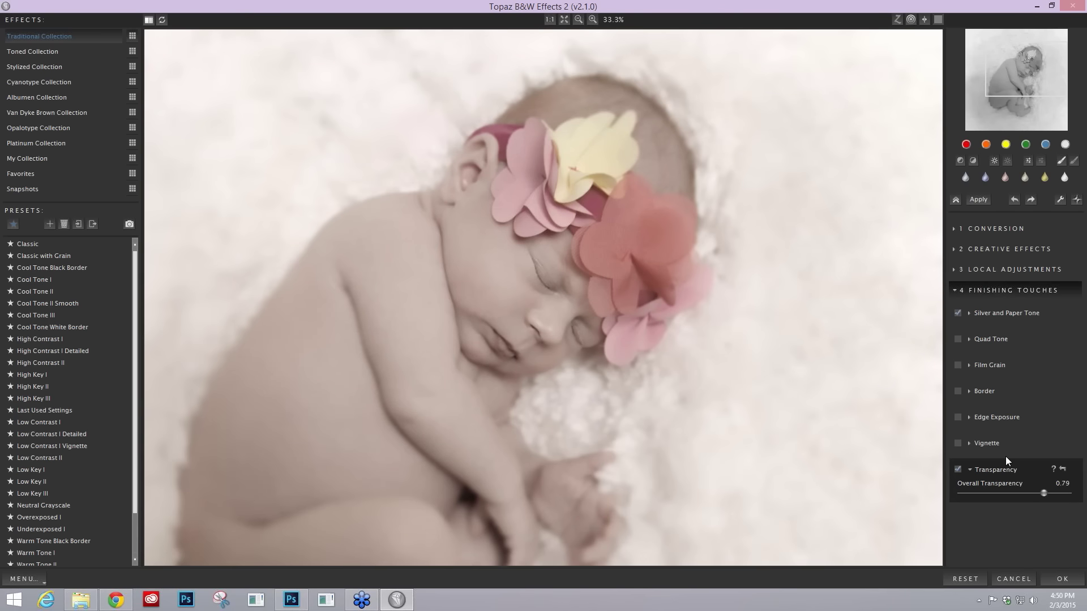
pyautogui.moveTo(1045, 494); pyautogui.dragTo(1066, 494)
pyautogui.moveTo(783, 469); pyautogui.dragTo(782, 466)
pyautogui.click(1062, 578)
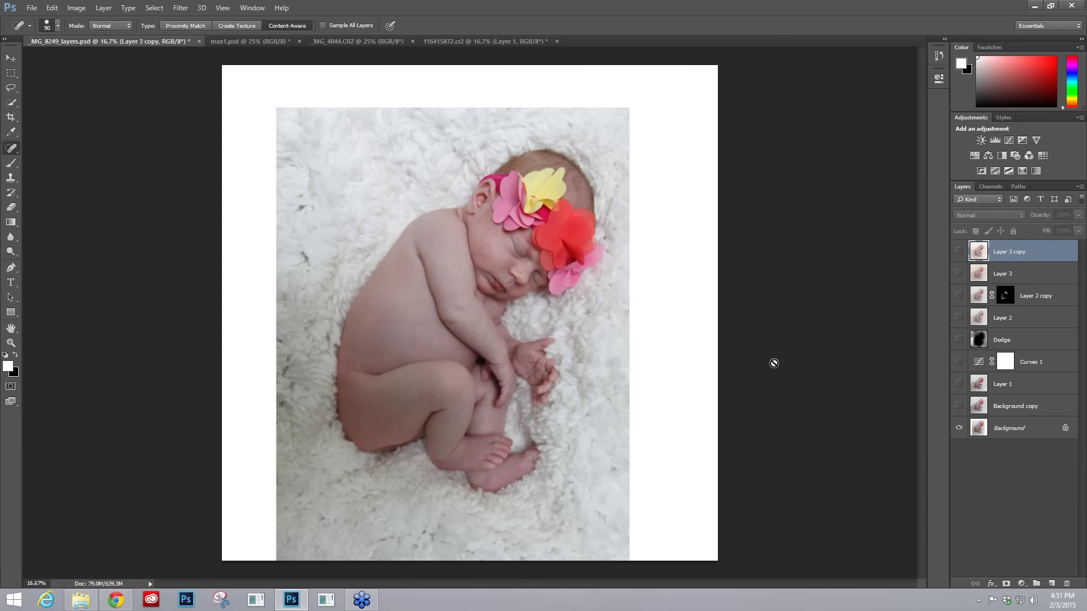
# Review the retouching stages by showing the layers one by one from Background copy up to Layer 3 copy, toggling Layer 2 to compare.
pyautogui.click(958, 407)
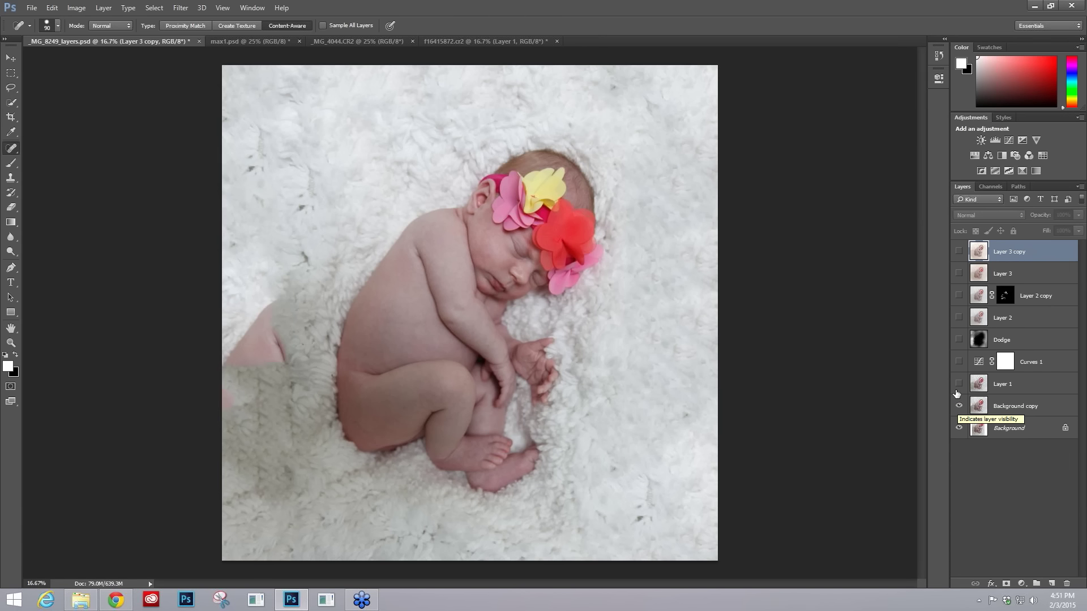
pyautogui.click(959, 384)
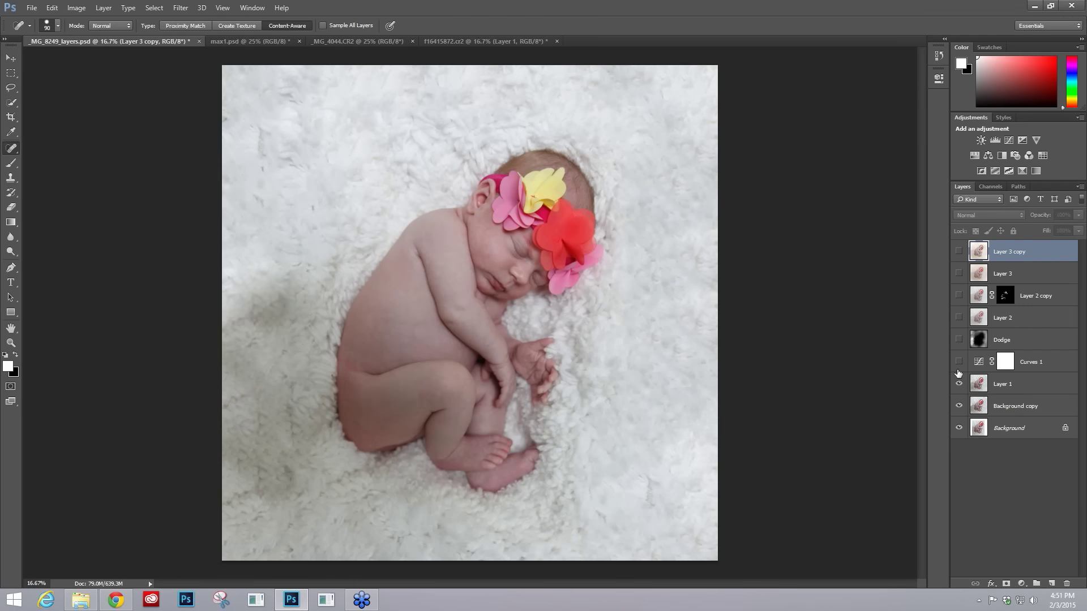
pyautogui.click(959, 361)
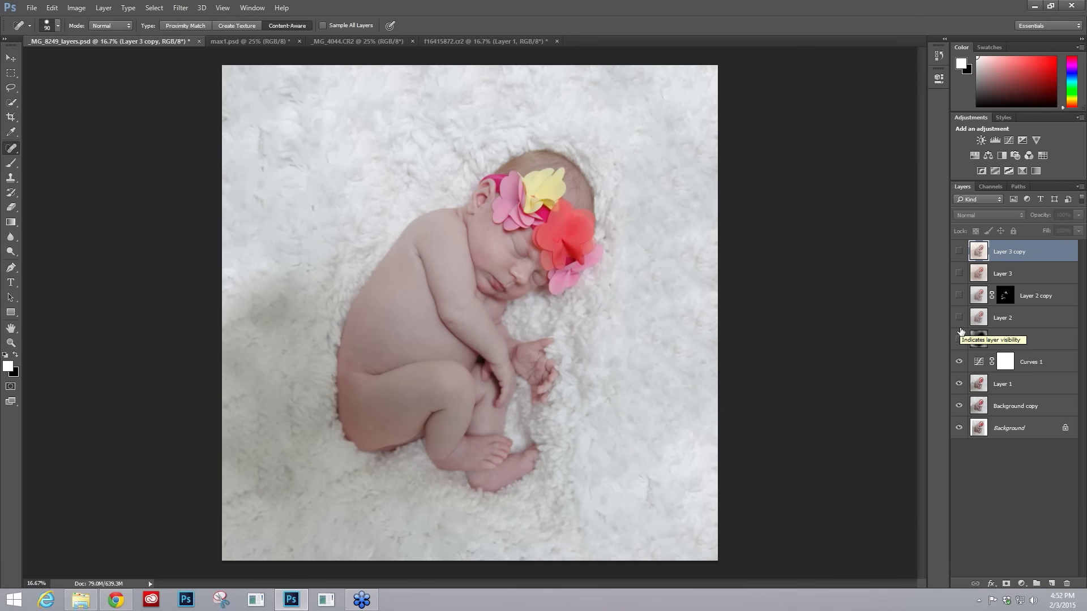
pyautogui.click(958, 340)
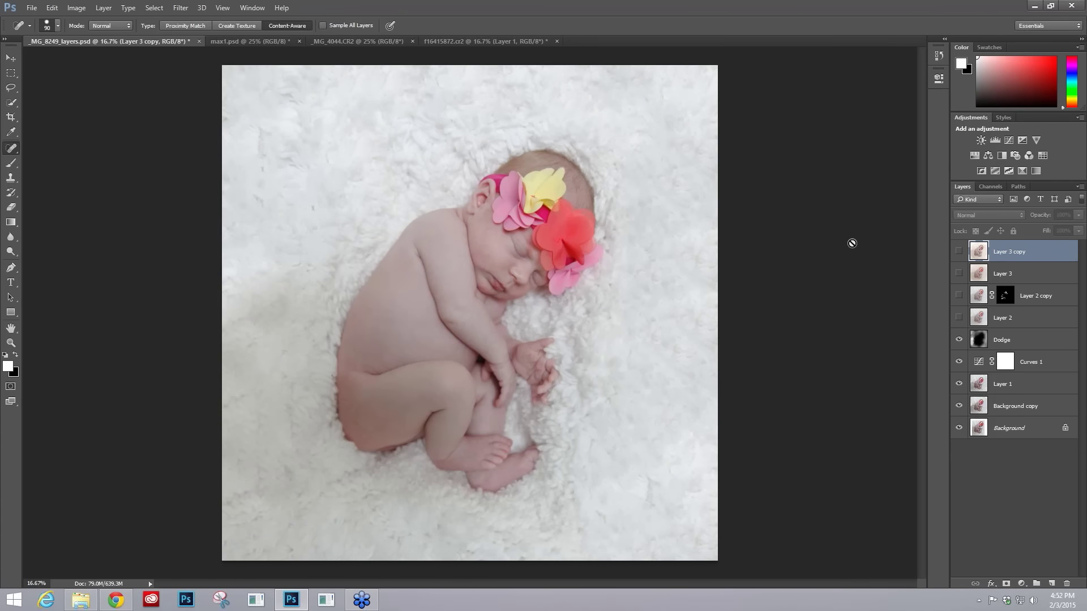
pyautogui.click(958, 318)
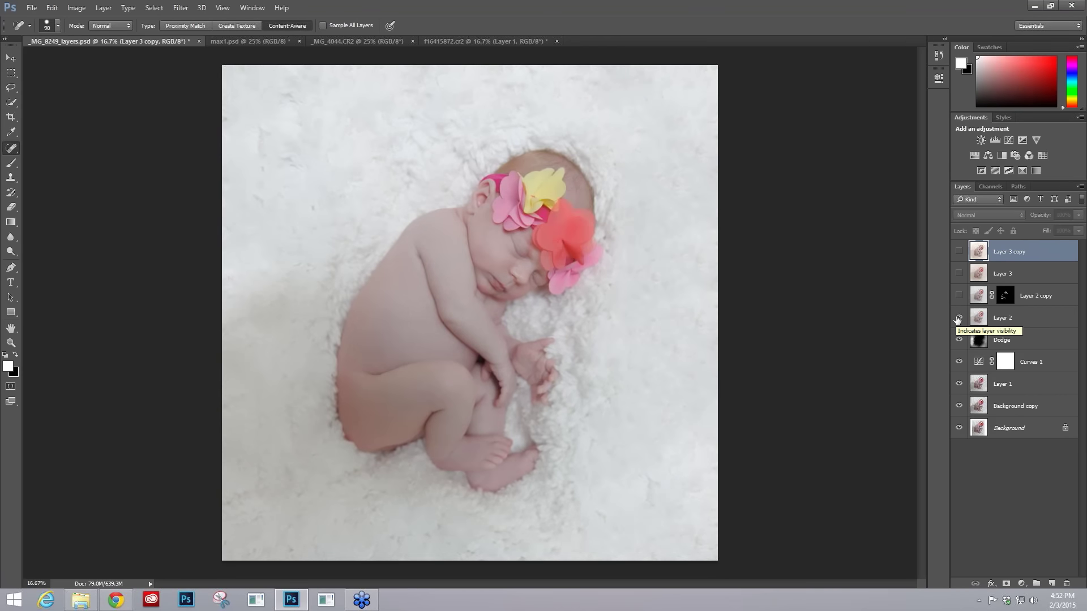
pyautogui.click(960, 318)
pyautogui.click(959, 318)
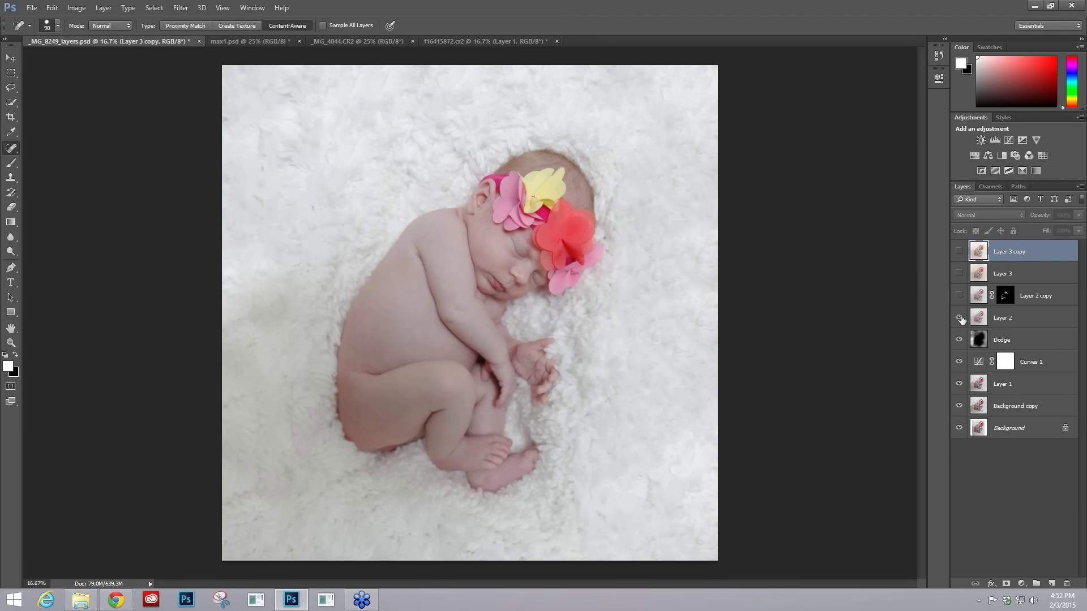
pyautogui.click(959, 319)
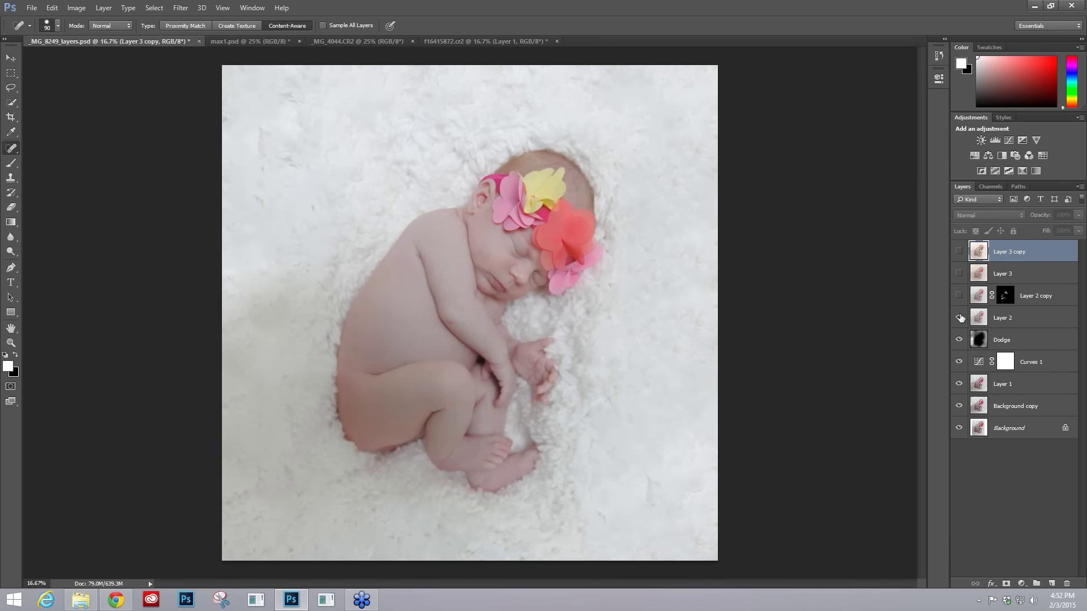
pyautogui.click(958, 295)
pyautogui.click(958, 274)
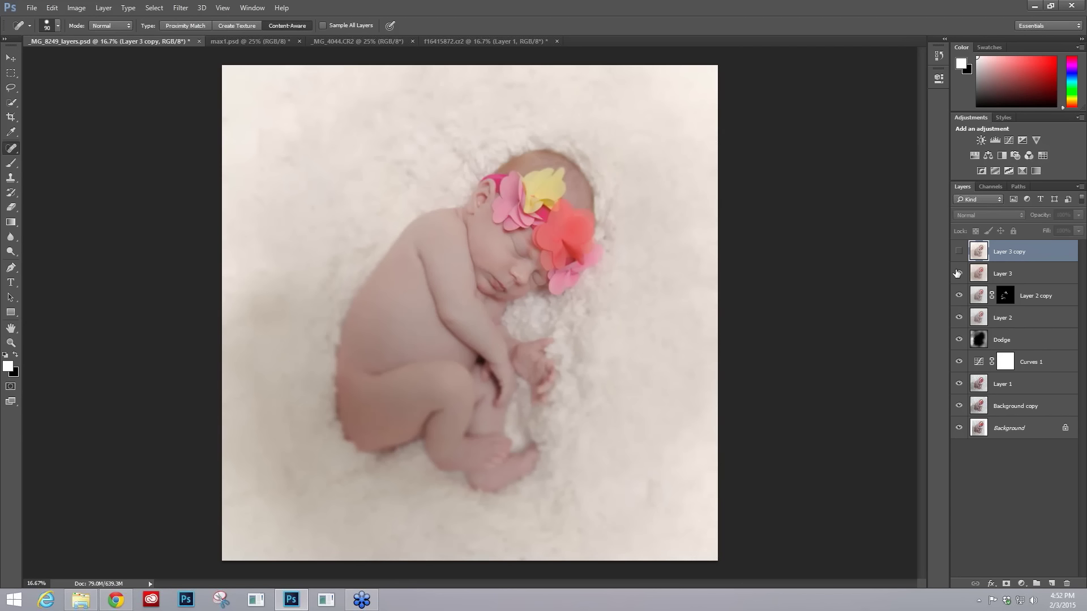
pyautogui.click(959, 252)
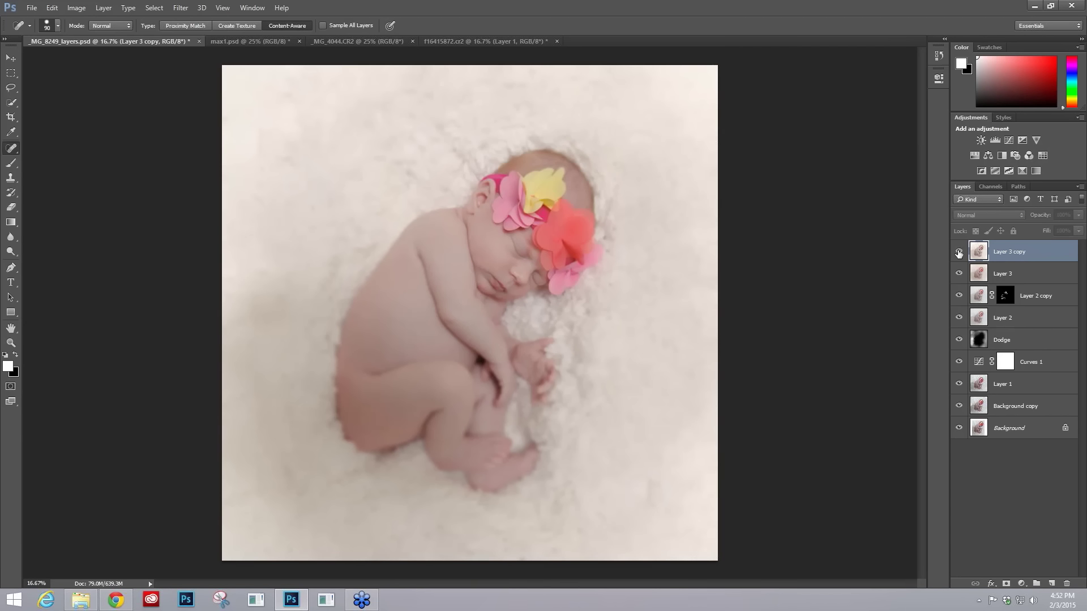